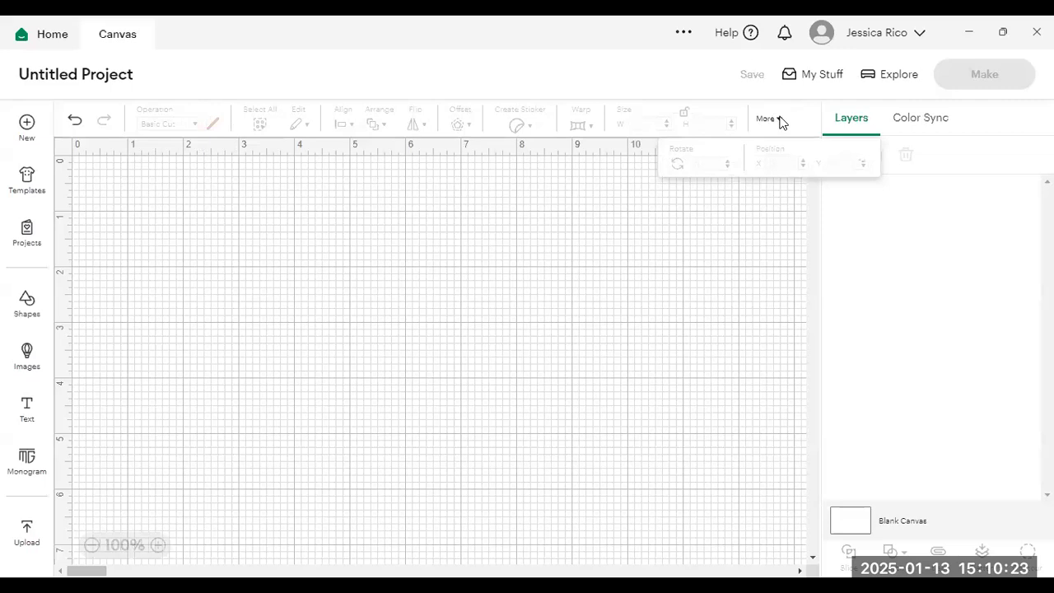
- Add a text object to the canvas, keep its operation as Basic Cut, and color it blue
left_click(39, 395)
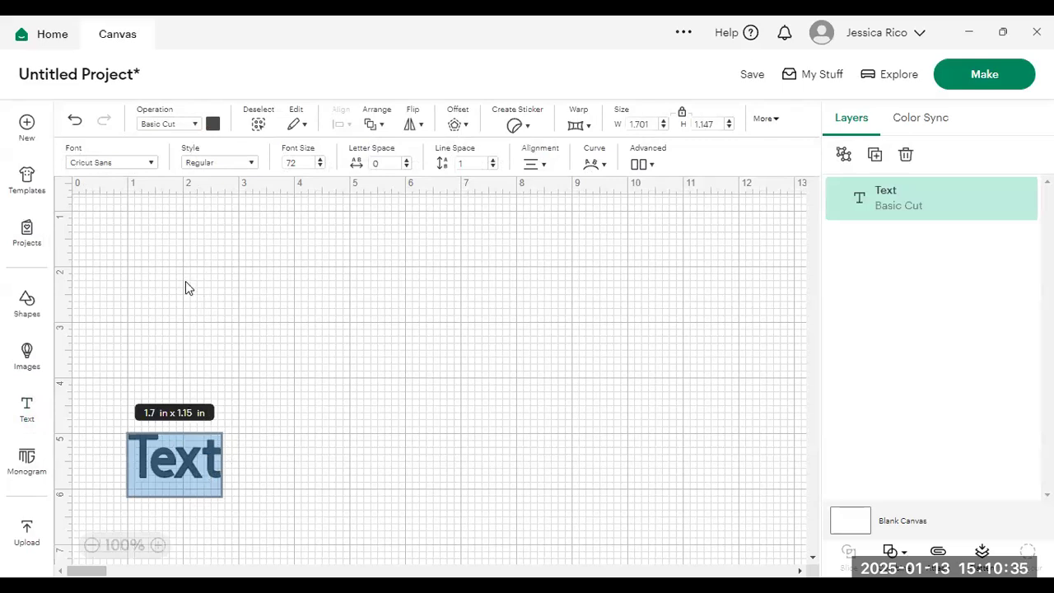
left_click(195, 124)
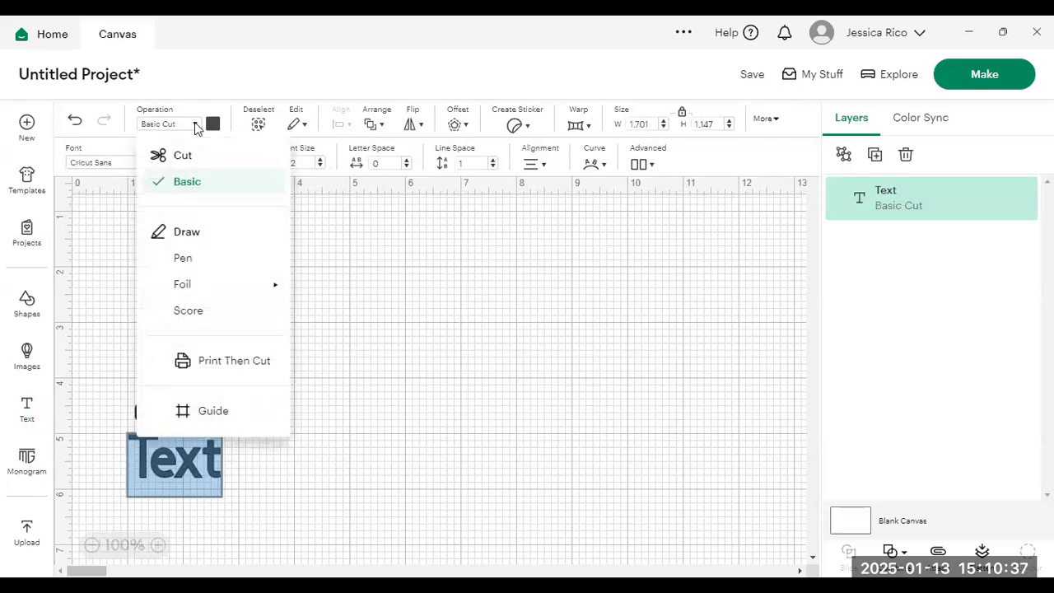
left_click(197, 180)
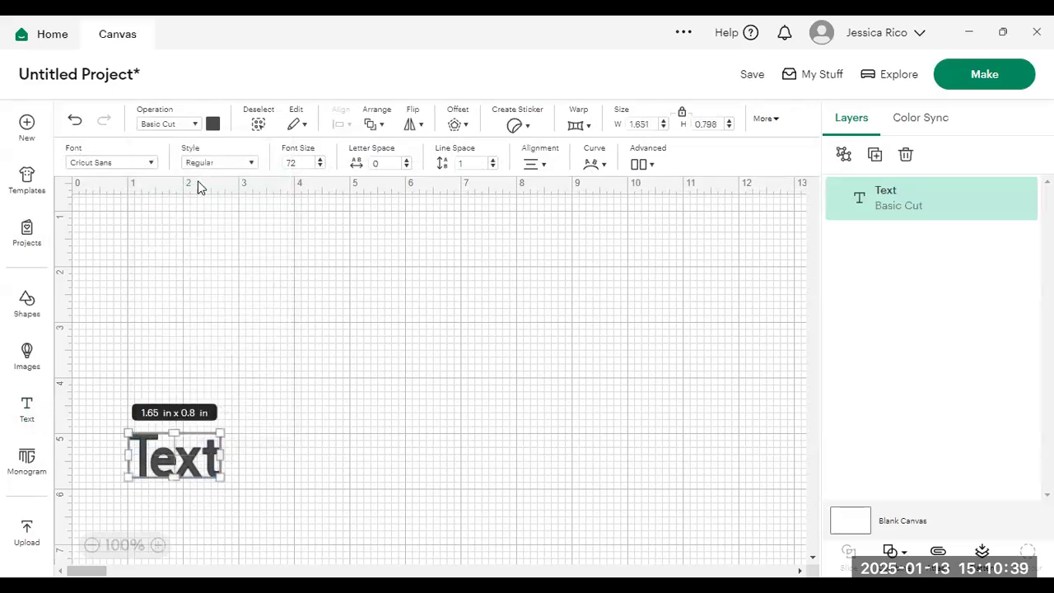
left_click(212, 123)
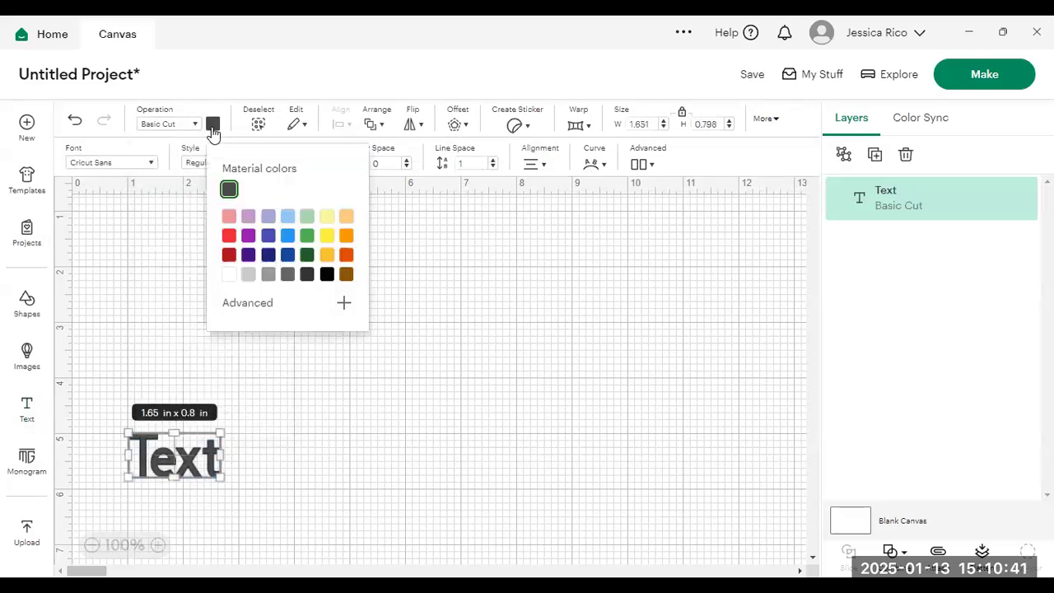
left_click(286, 242)
left_click(394, 224)
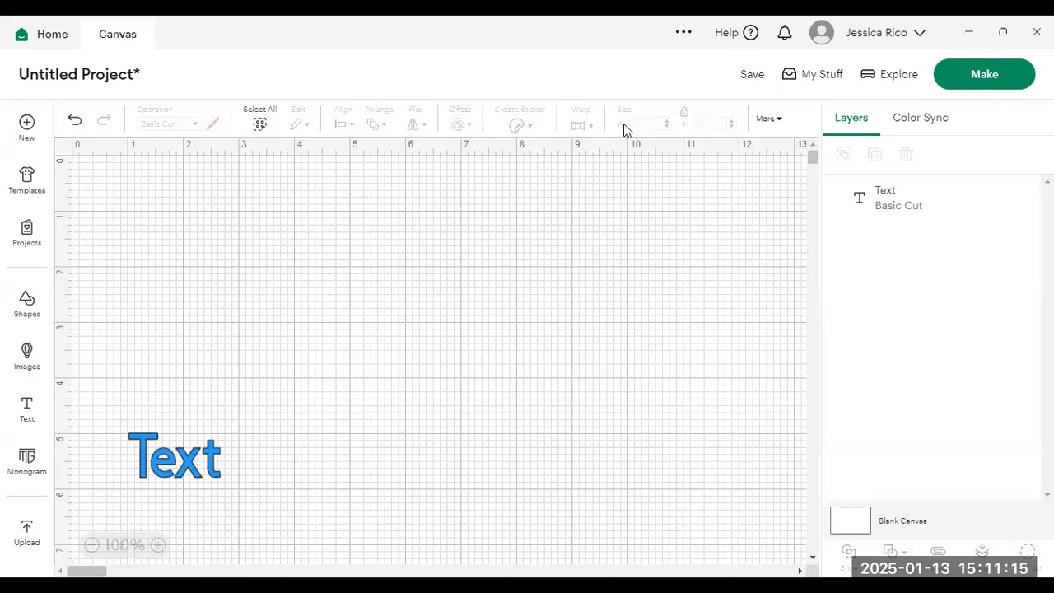
- Look over the extra rotate and position options, the template list, and the ready-made projects library
left_click(773, 122)
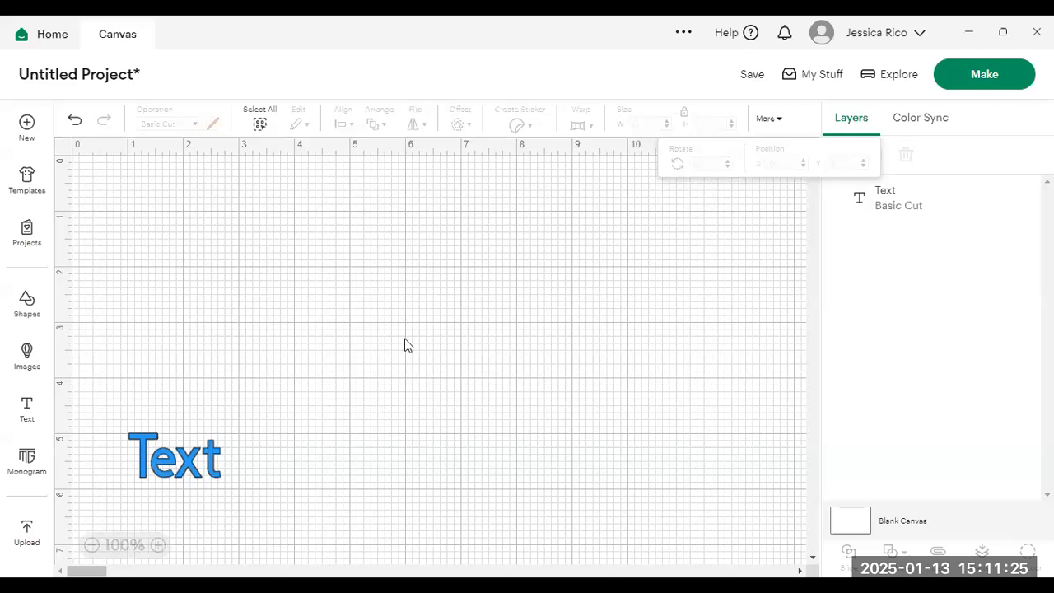
left_click(734, 296)
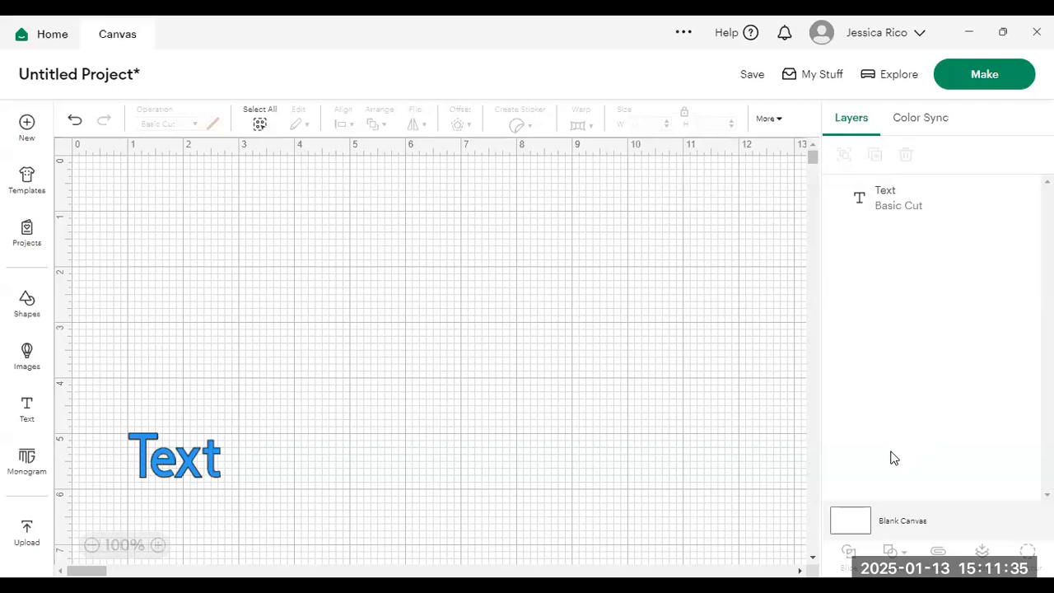
left_click(34, 196)
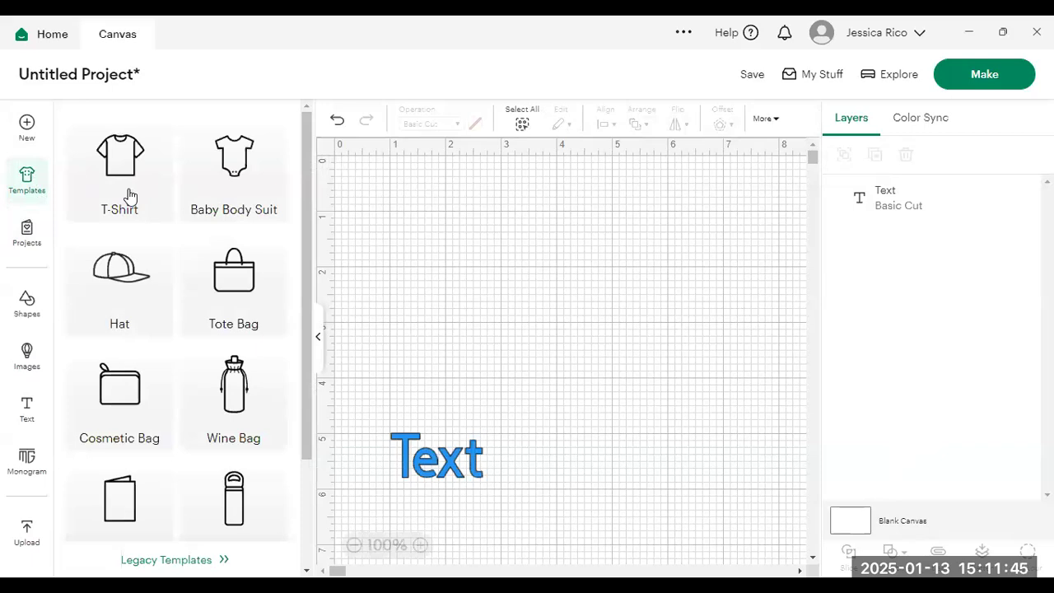
left_click(28, 249)
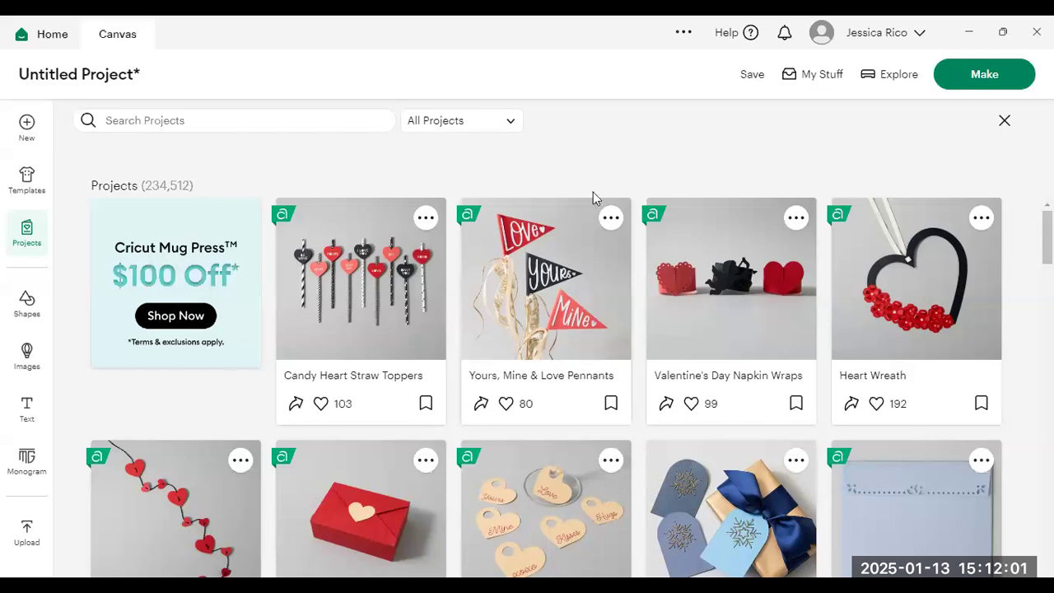
- Add a free heart shape and a second text object to the canvas, and browse the dog images
left_click(21, 318)
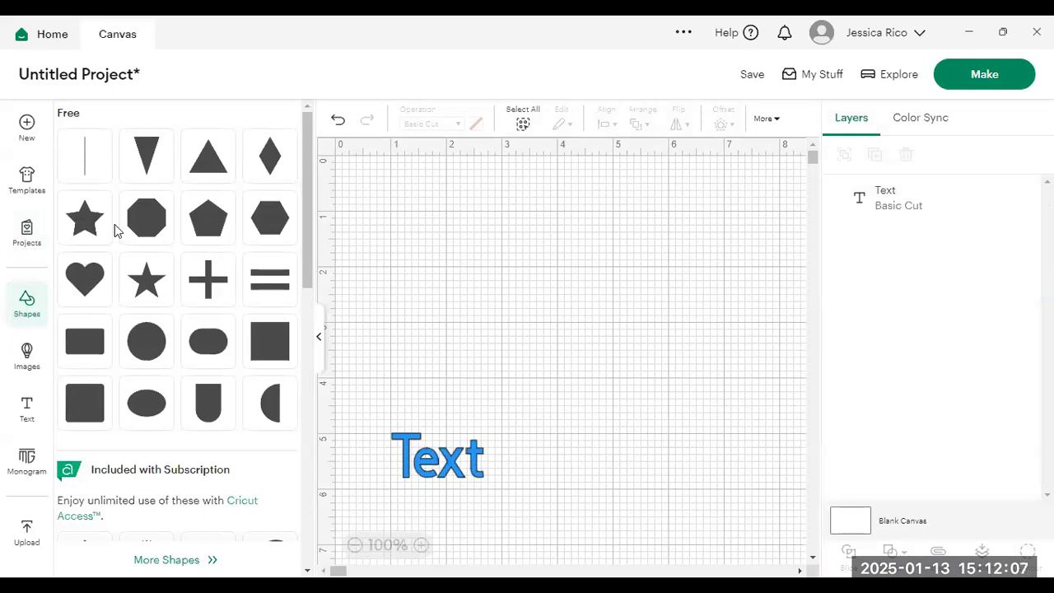
left_click(85, 280)
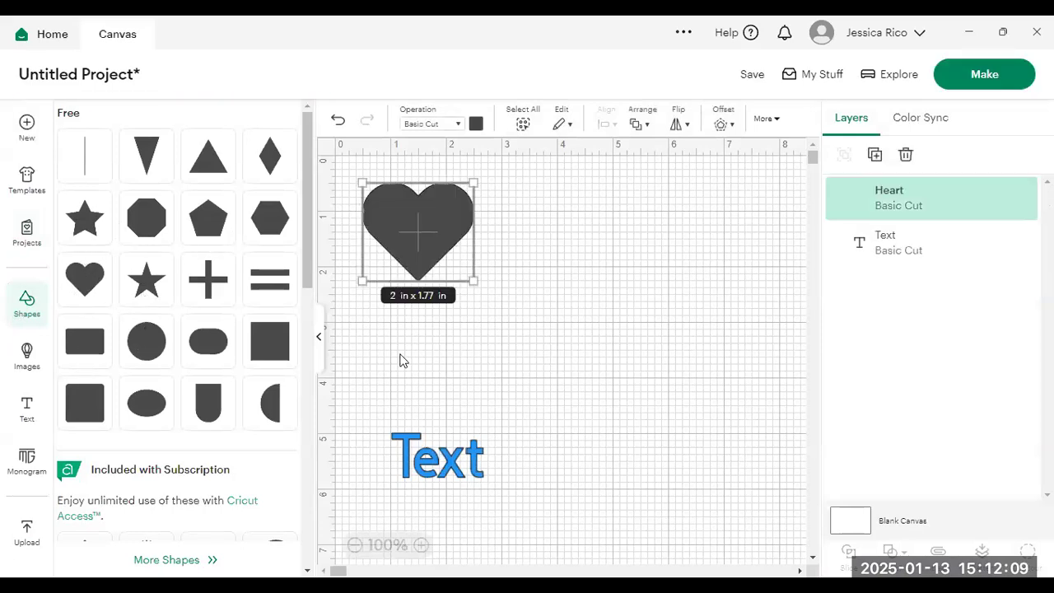
left_click(27, 354)
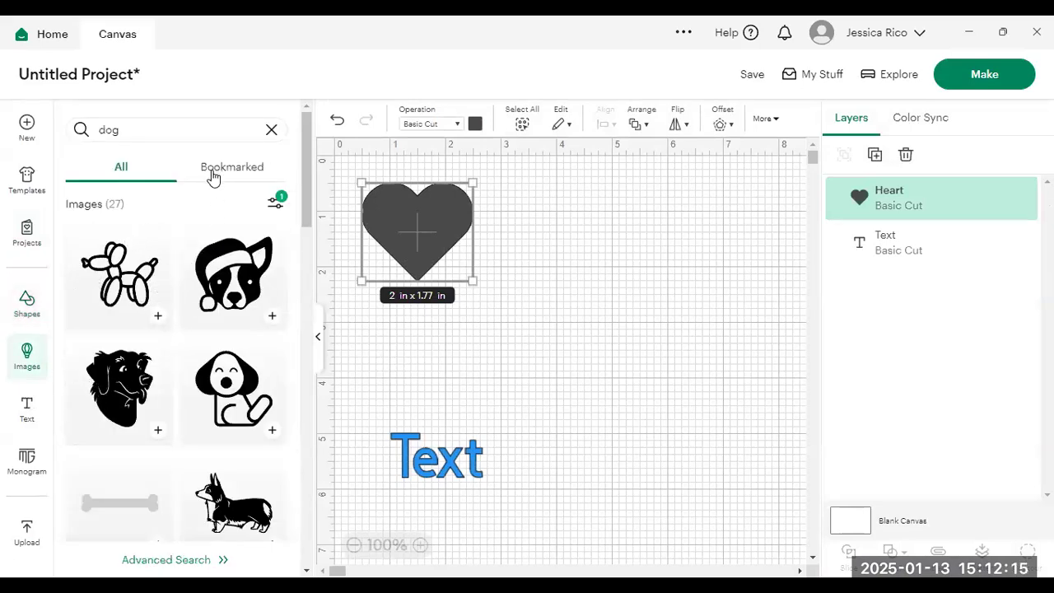
left_click(27, 408)
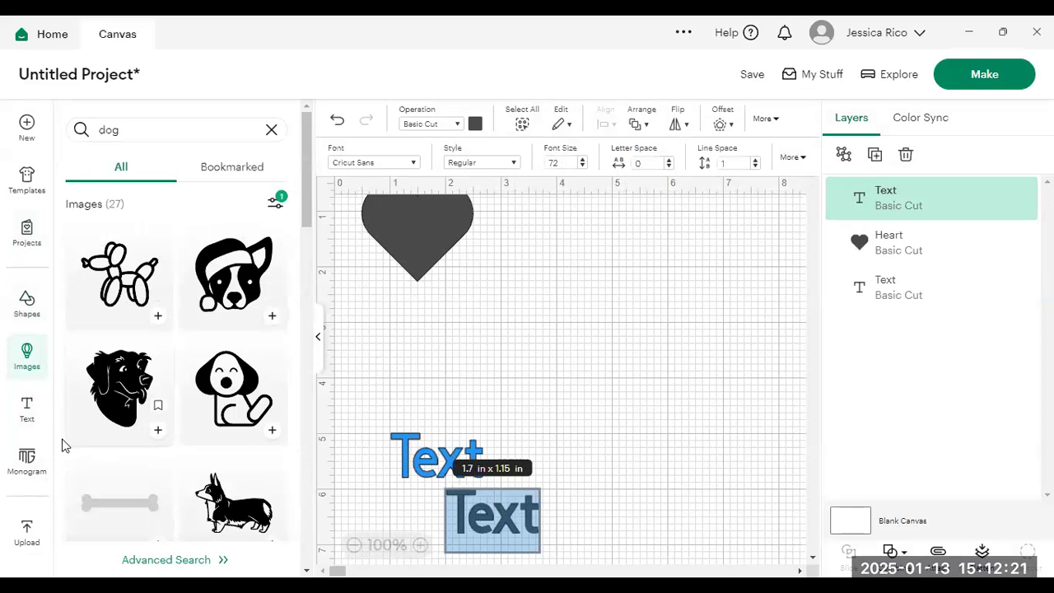
scroll(63, 442, "down", 2)
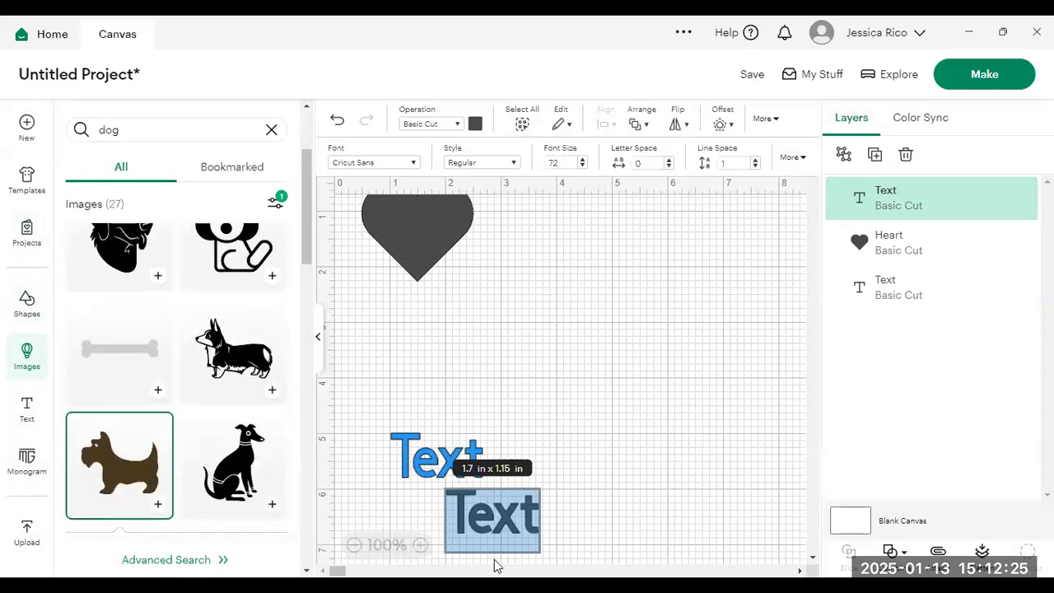
- Delete both text objects and the heart from the canvas, and collapse the image library
left_click(567, 517)
left_click_drag(567, 527, 388, 429)
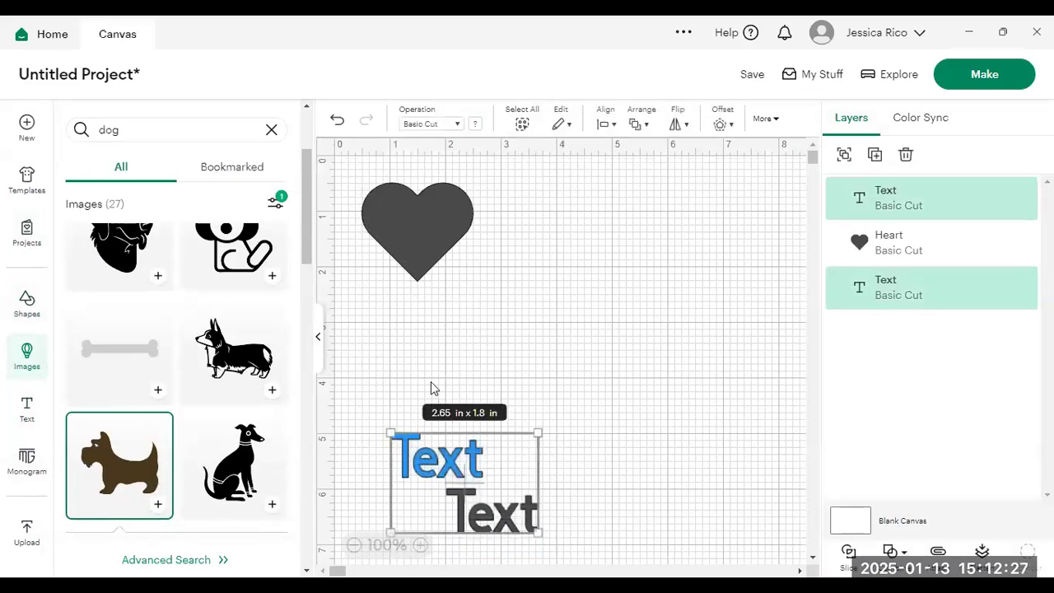
key("Delete")
left_click(414, 242)
key("Delete")
scroll(134, 358, "up", 2)
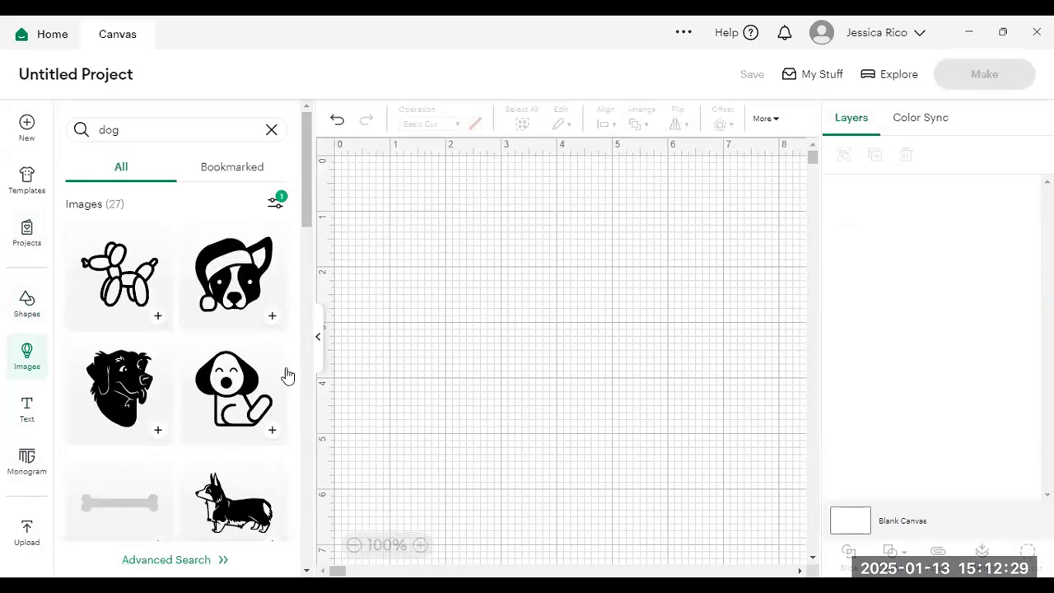
left_click(320, 341)
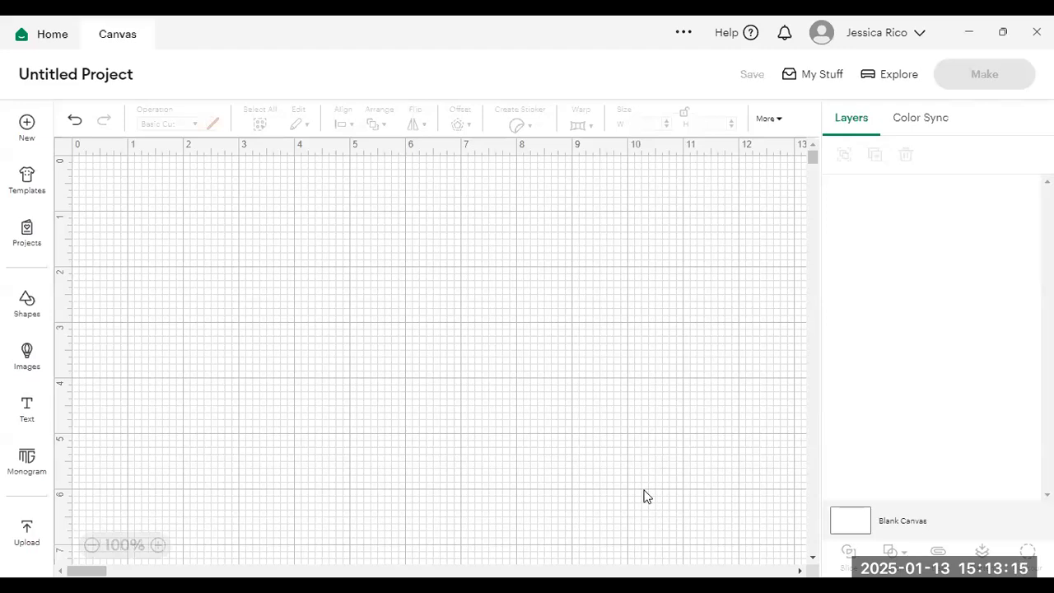
- Upload the image Max.png from the Pictures folder and continue to the background remover
left_click(26, 526)
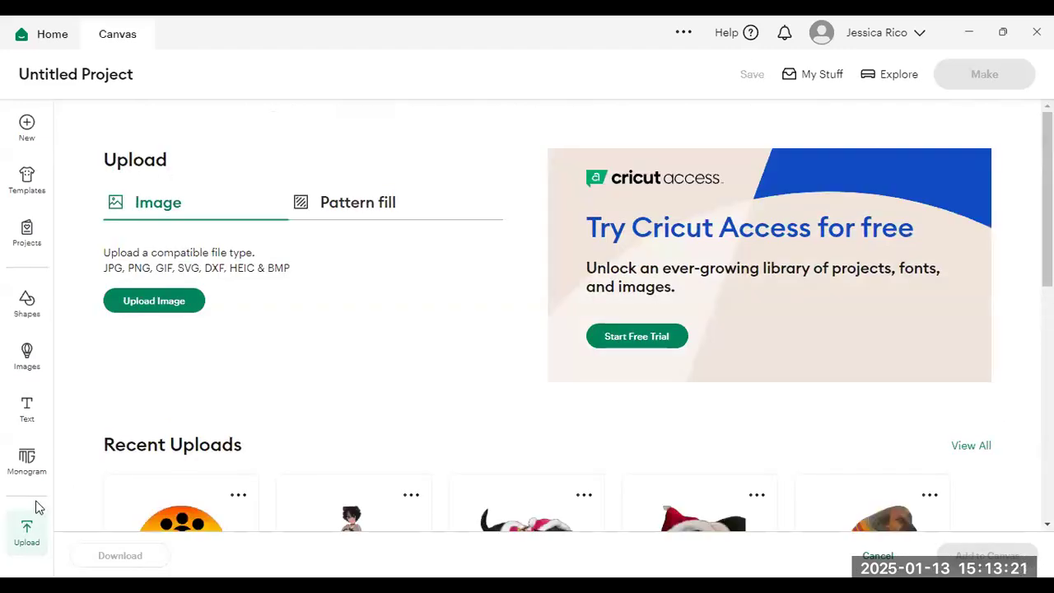
left_click(149, 304)
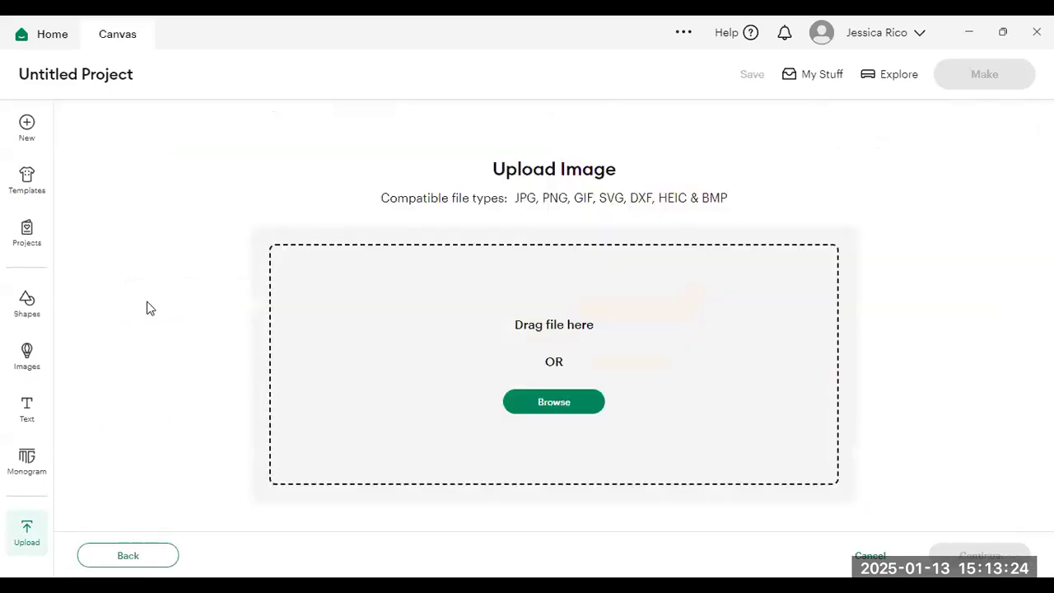
left_click(566, 404)
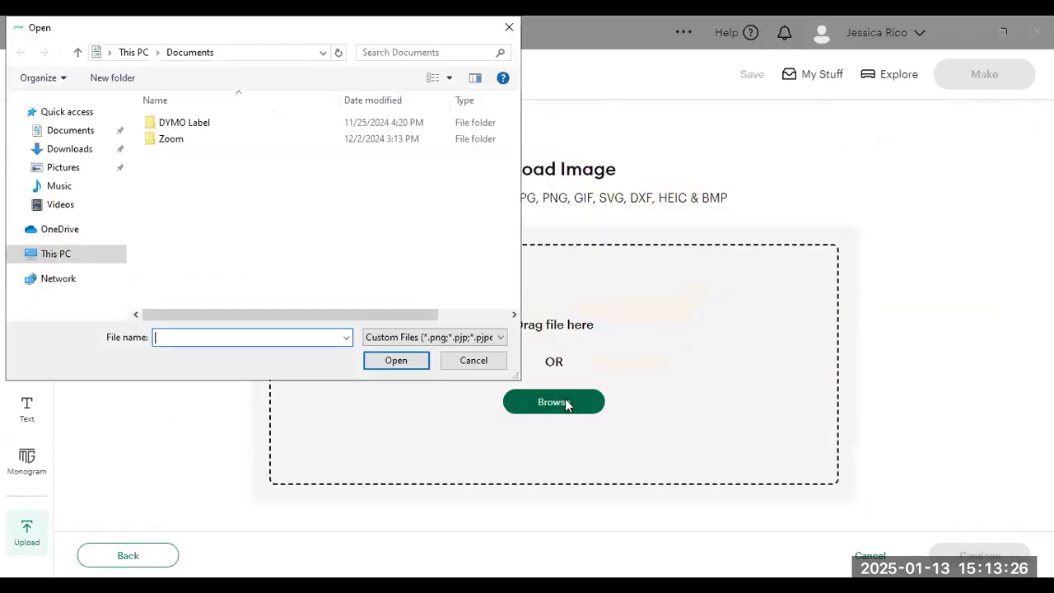
left_click(73, 166)
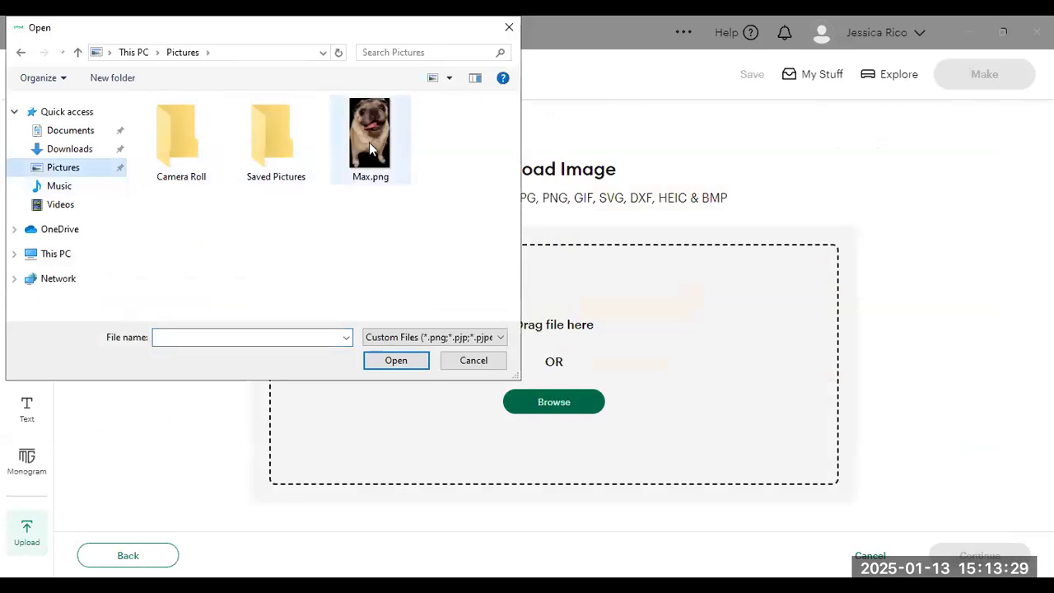
left_click(369, 142)
left_click(392, 365)
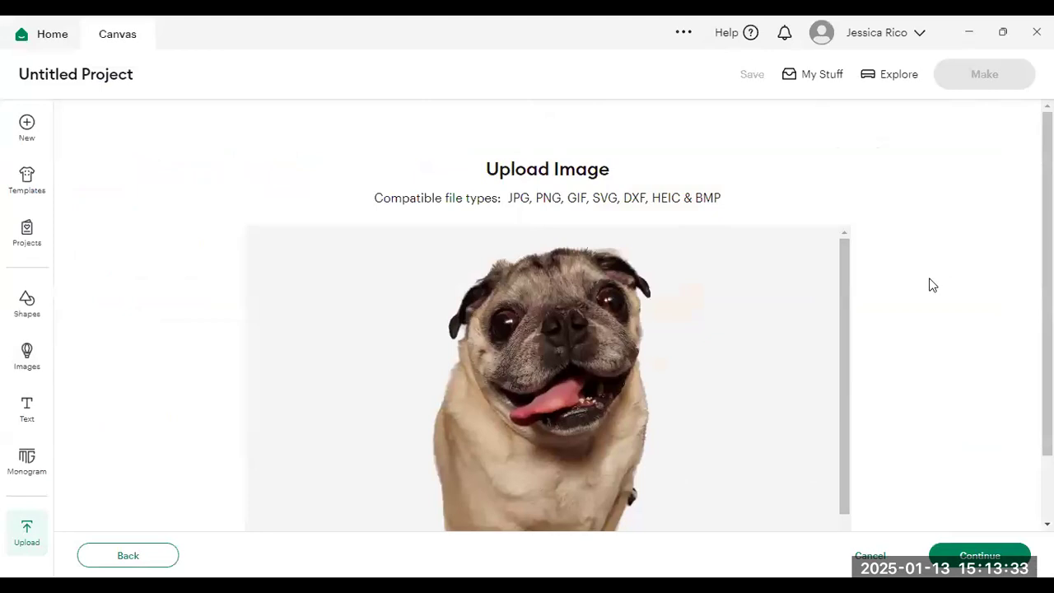
scroll(931, 285, "down", 2)
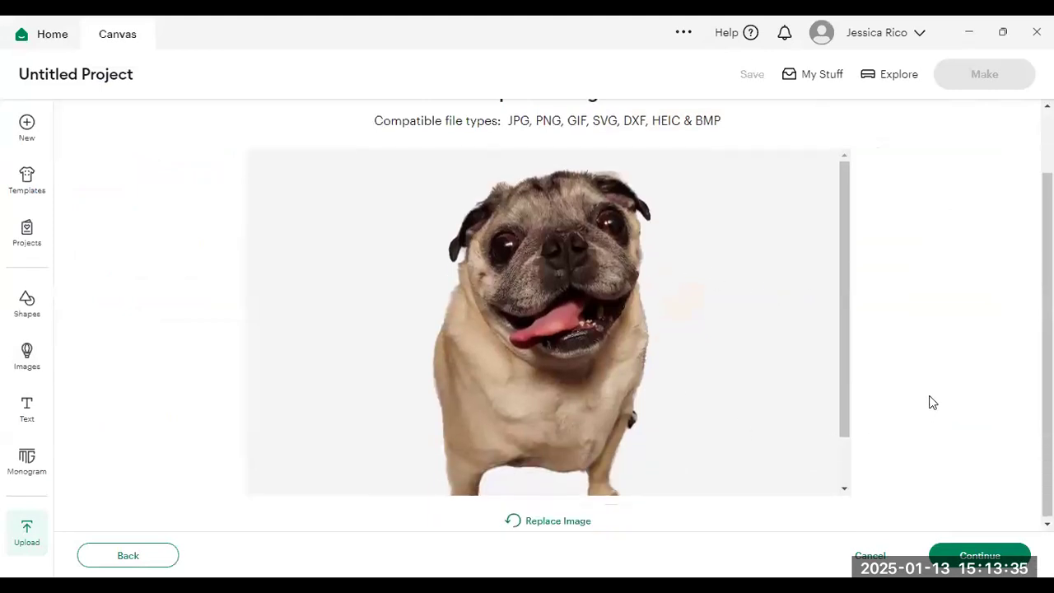
left_click(981, 556)
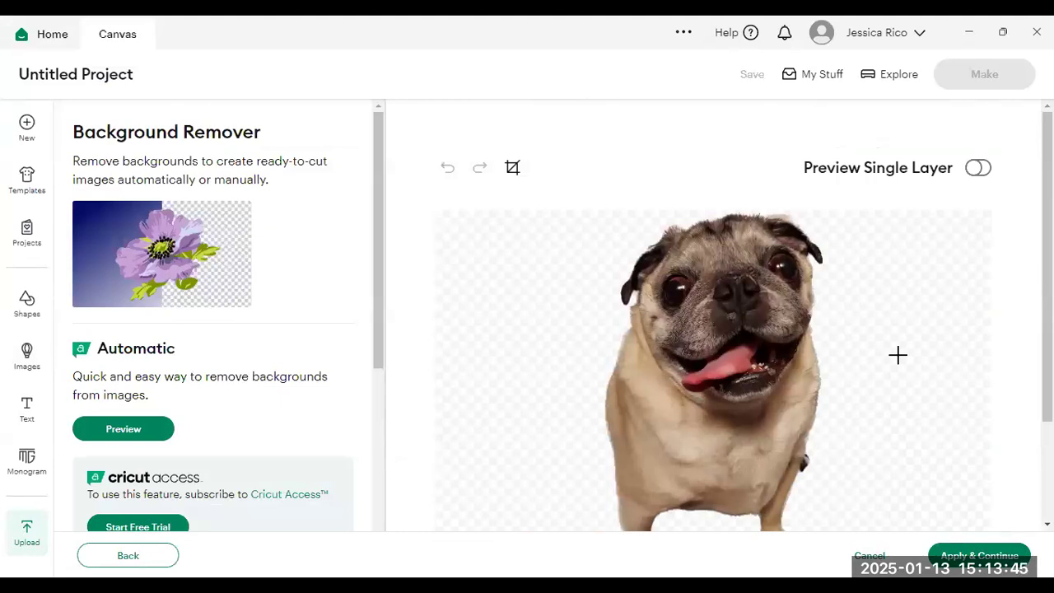
- Remove several areas of the dog's tongue with the manual Select tool at a color tolerance of 16
scroll(299, 240, "down", 1)
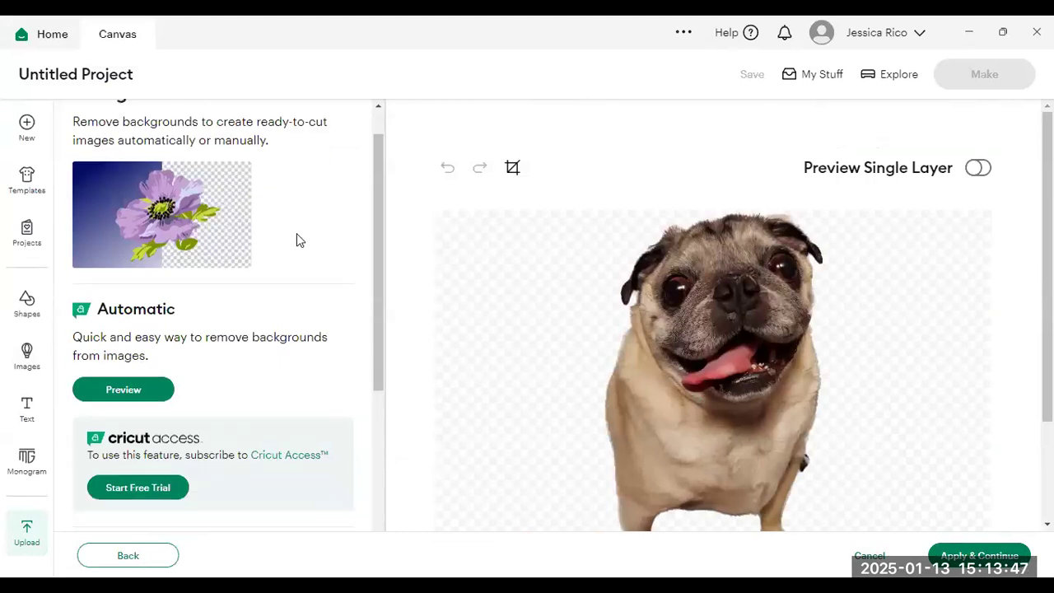
scroll(296, 241, "down", 3)
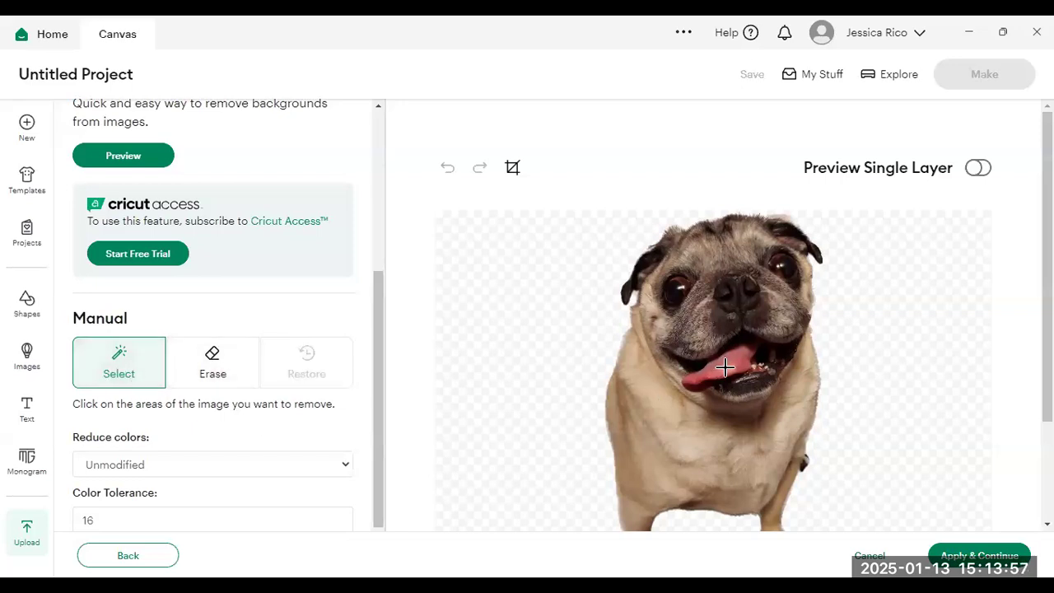
scroll(874, 305, "down", 2)
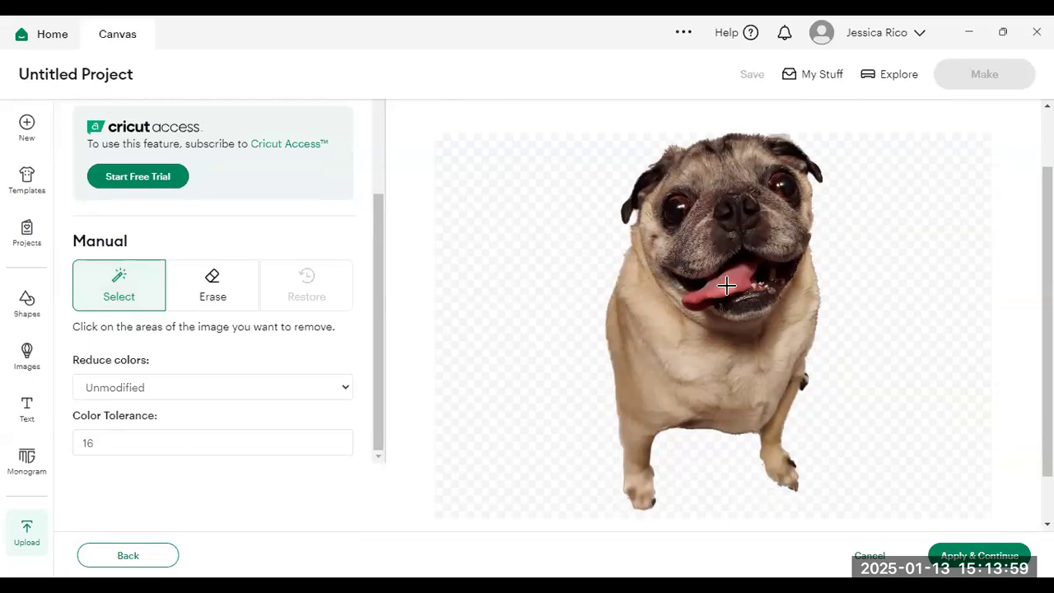
left_click(726, 285)
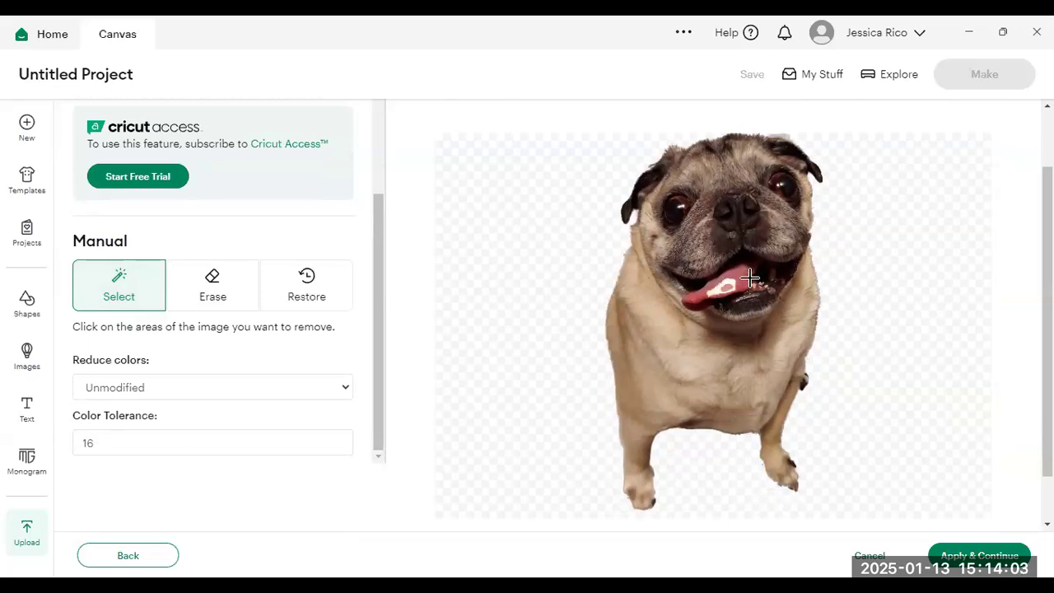
left_click(743, 279)
left_click(690, 300)
left_click(712, 286)
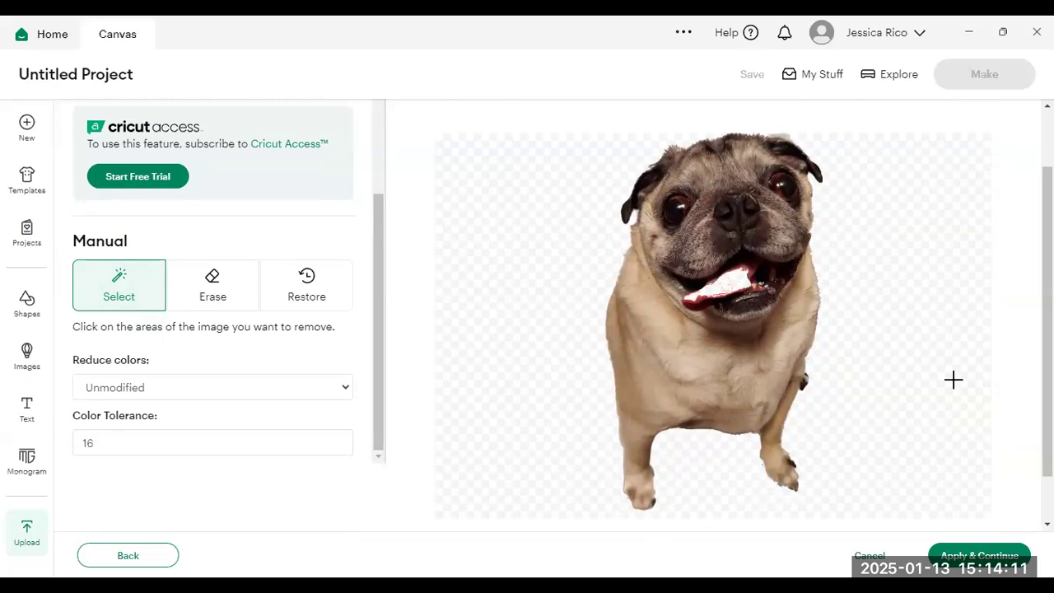
- Erase along the rest of the dog's tongue with the manual Erase tool at size 20
scroll(986, 351, "down", 2)
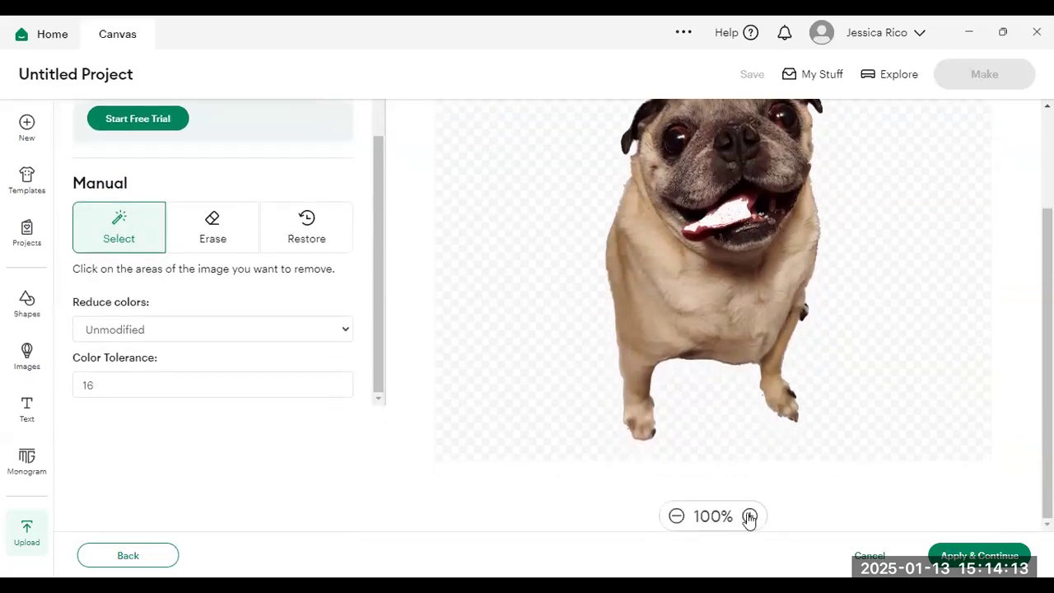
left_click(748, 516)
left_click(749, 516)
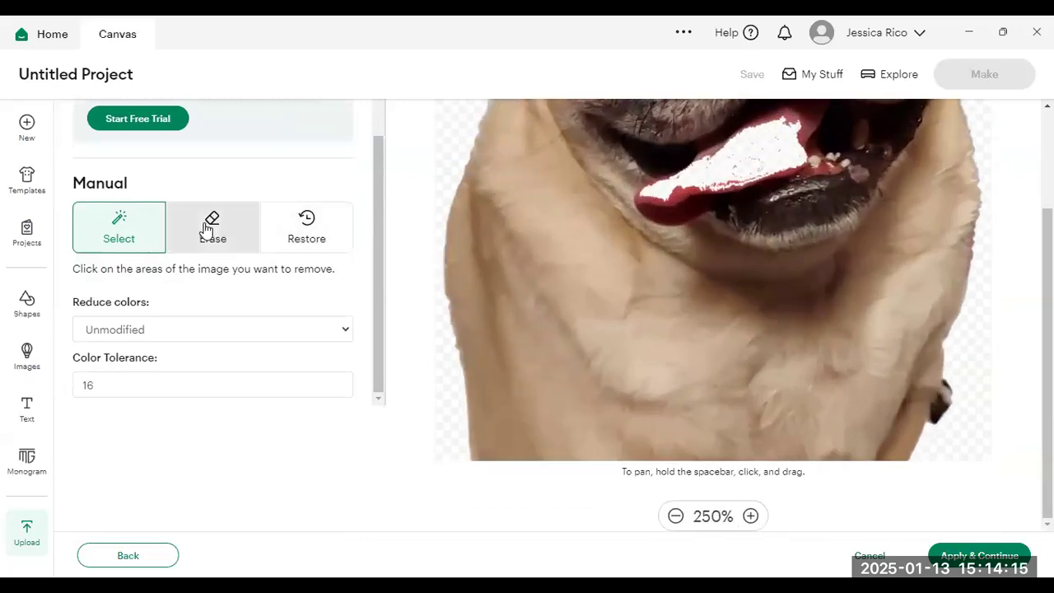
left_click(674, 517)
left_click(674, 516)
left_click(674, 517)
left_click(212, 224)
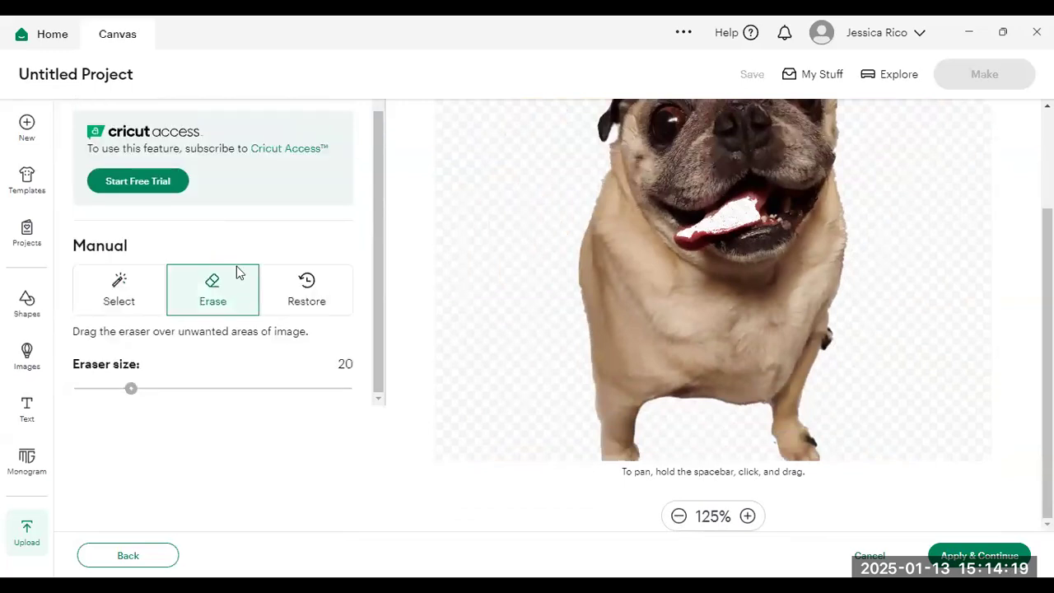
mouse_move(750, 211)
left_mouse_down()
mouse_move(685, 238)
mouse_move(734, 209)
mouse_move(757, 204)
mouse_move(710, 221)
mouse_move(760, 208)
mouse_move(744, 203)
mouse_move(733, 214)
mouse_move(755, 202)
mouse_move(665, 244)
mouse_move(743, 200)
mouse_move(672, 241)
left_mouse_up()
- Restore the dog's tongue with the manual Restore brush, and set the brush size to 10
left_click(306, 309)
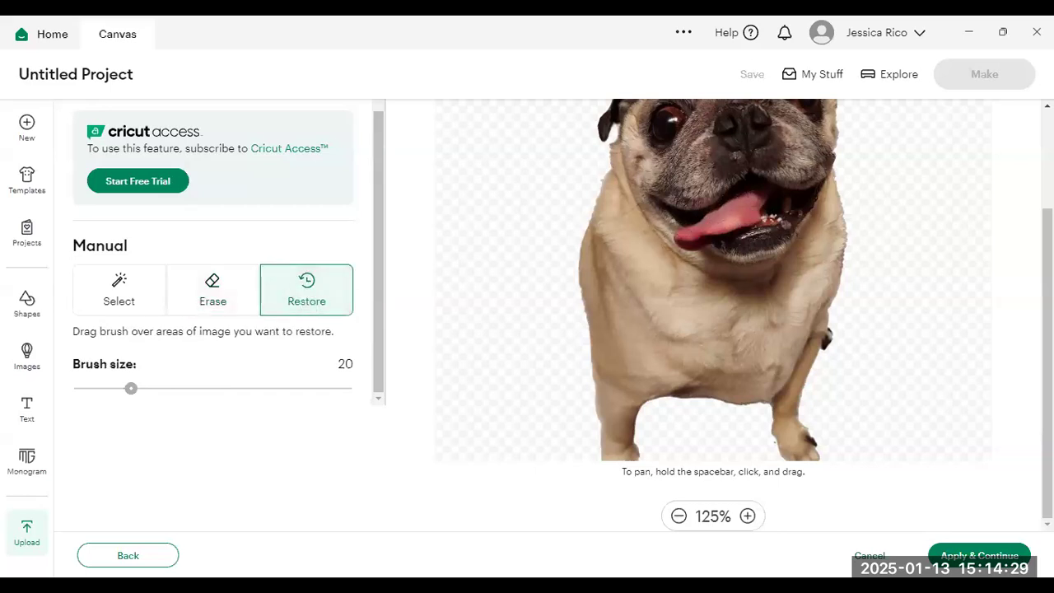
scroll(832, 337, "up", 3)
scroll(831, 422, "down", 1)
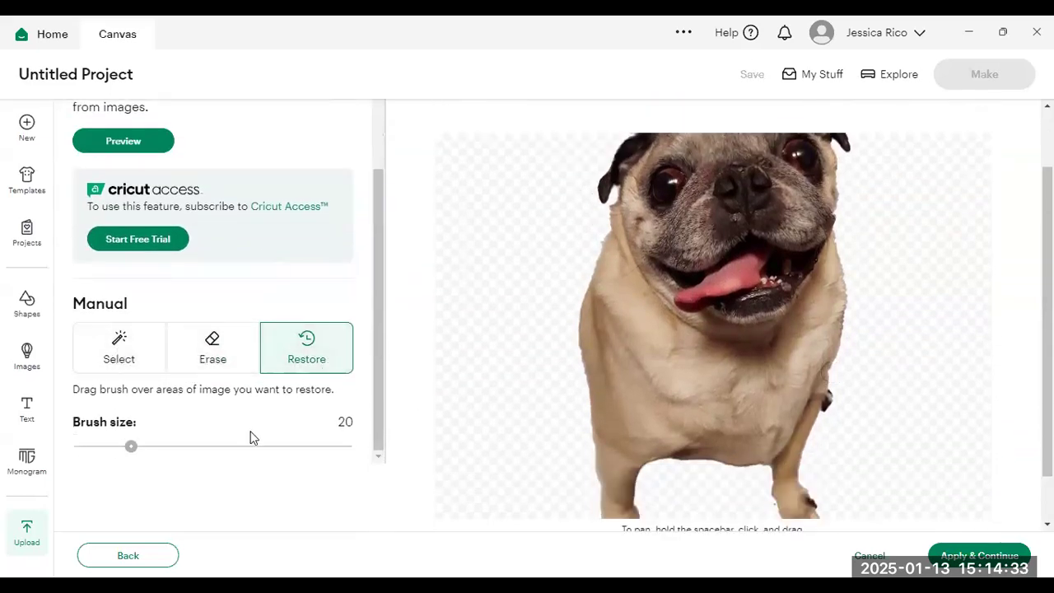
mouse_move(176, 458)
left_mouse_down()
mouse_move(200, 449)
mouse_move(134, 457)
mouse_move(103, 446)
left_mouse_up()
scroll(557, 245, "up", 1)
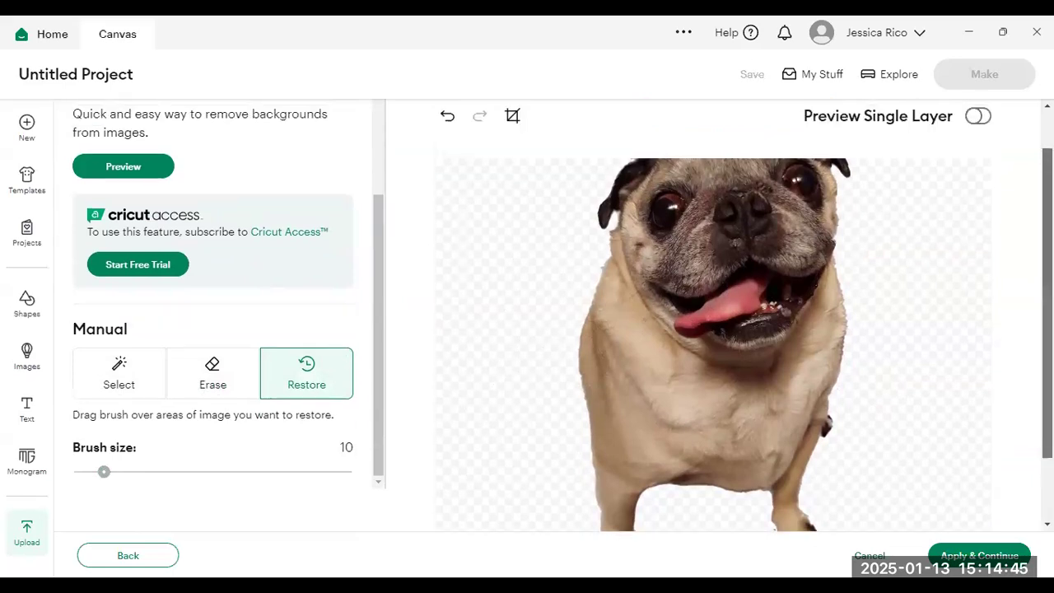
- Apply the background edits to the dog photo and convert the upload to a Flat Graphic
scroll(929, 369, "down", 1)
scroll(932, 370, "up", 2)
scroll(932, 370, "down", 2)
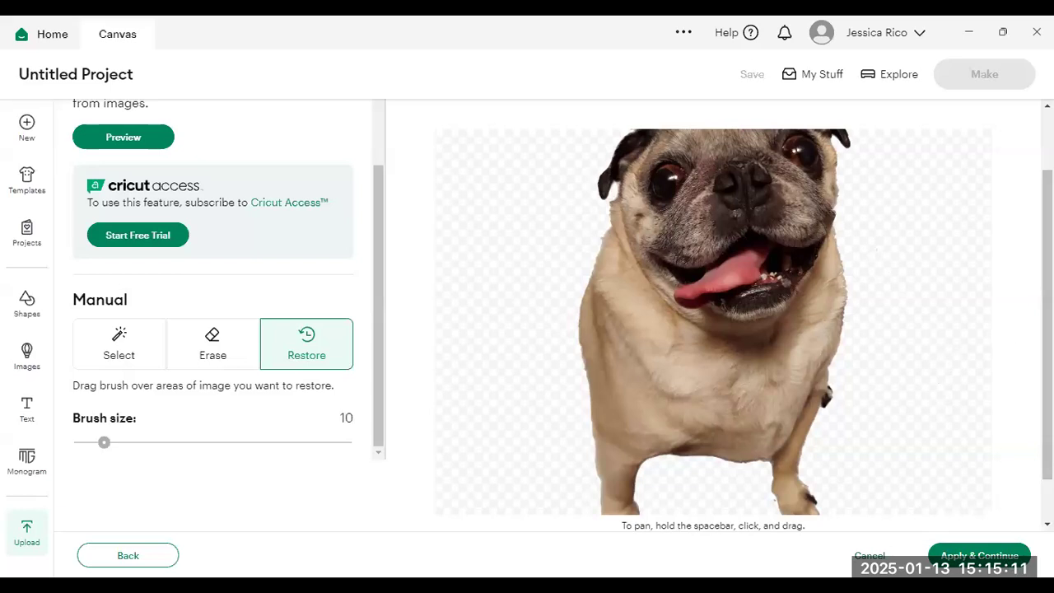
left_click(955, 560)
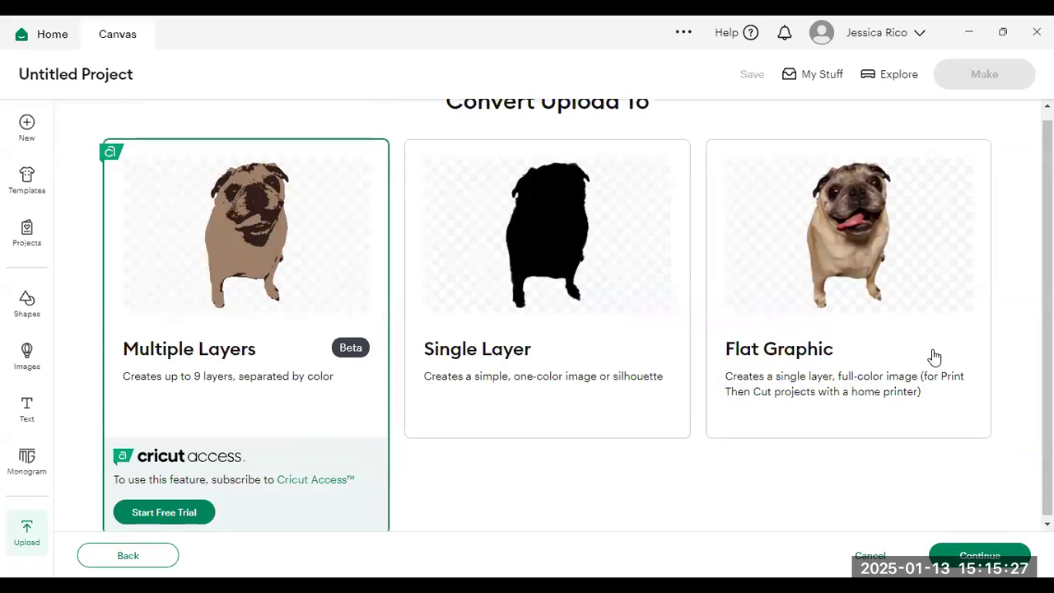
left_click(793, 421)
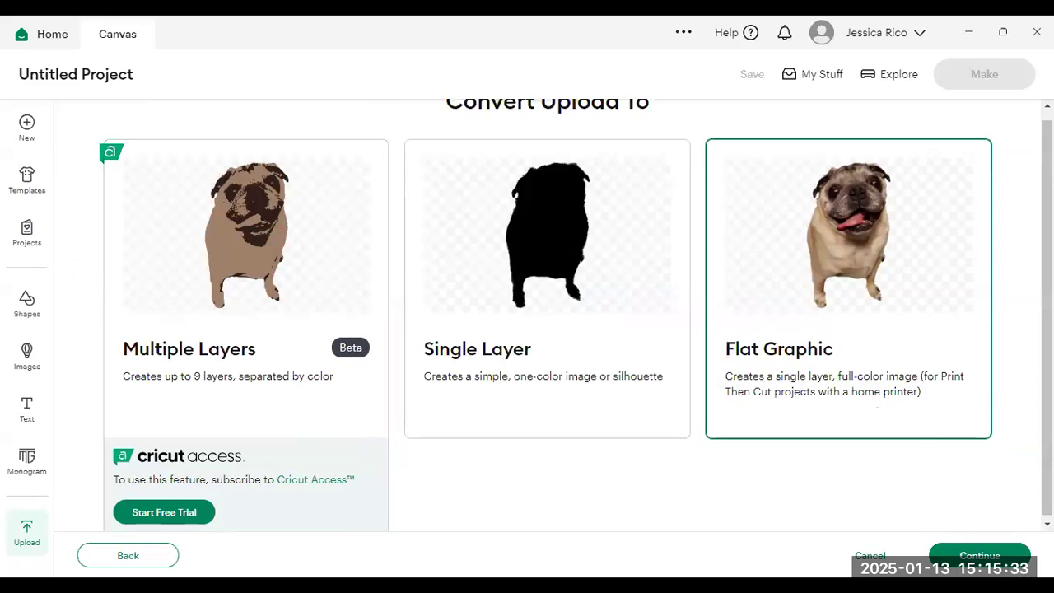
left_click(980, 555)
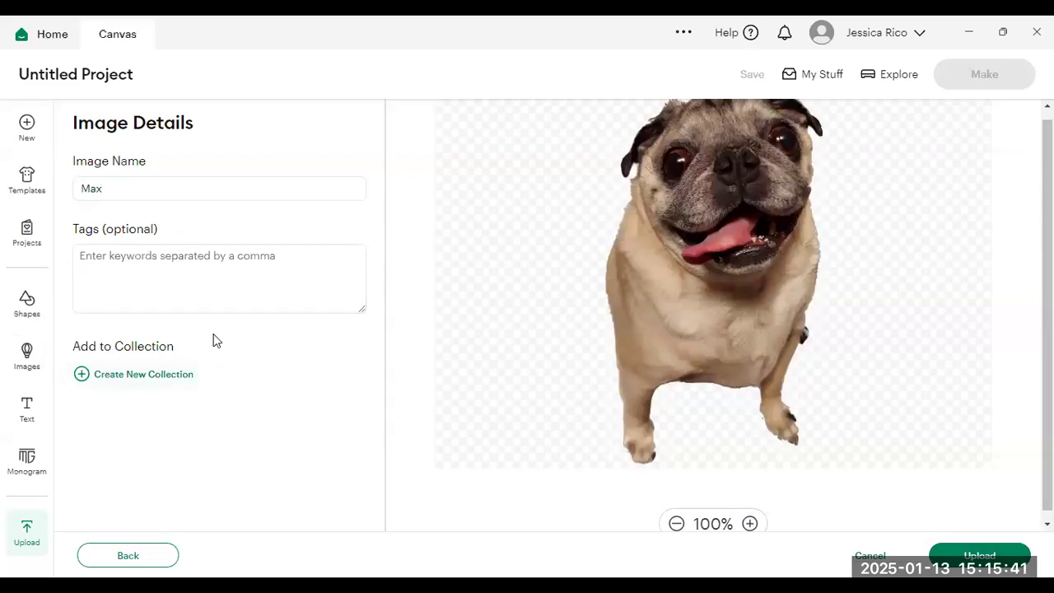
- Create a new collection named Dogs for the uploaded image
left_click(163, 383)
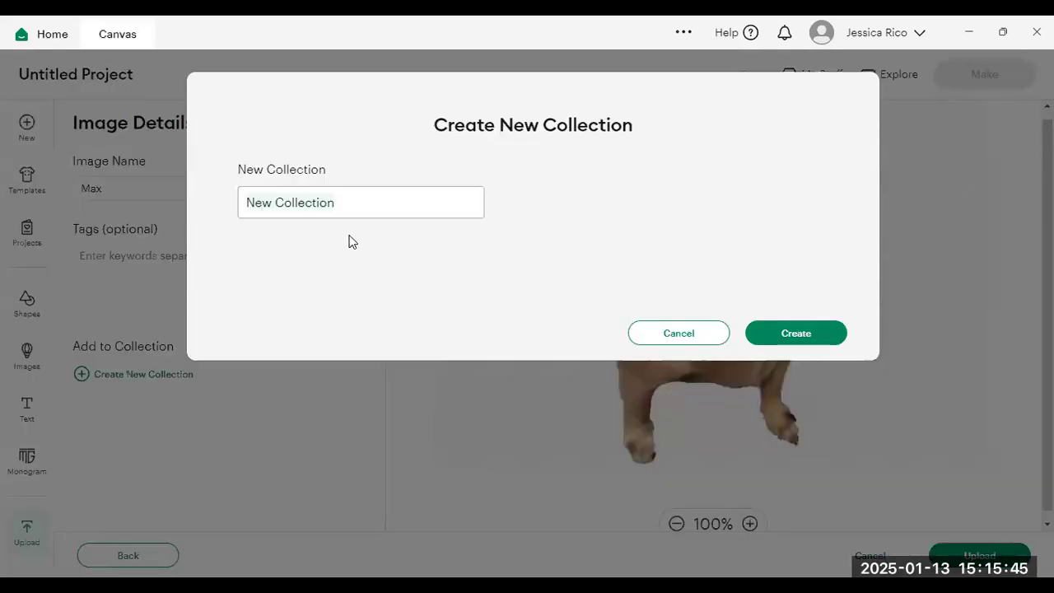
type("Dogs")
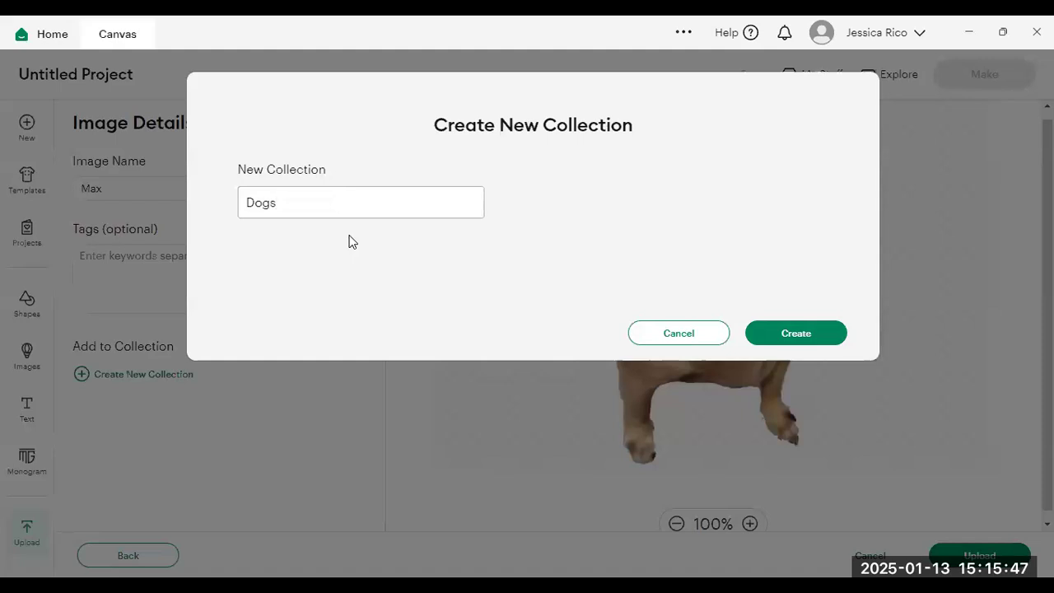
left_click(795, 333)
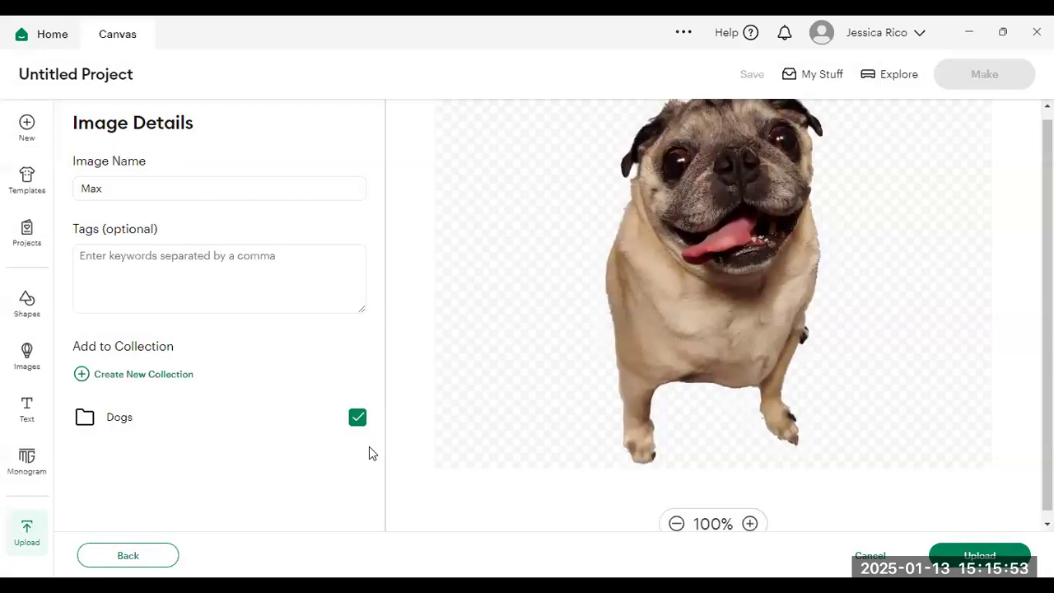
- Tag the image with "Dog, Max" and upload it onto the canvas
left_click(216, 258)
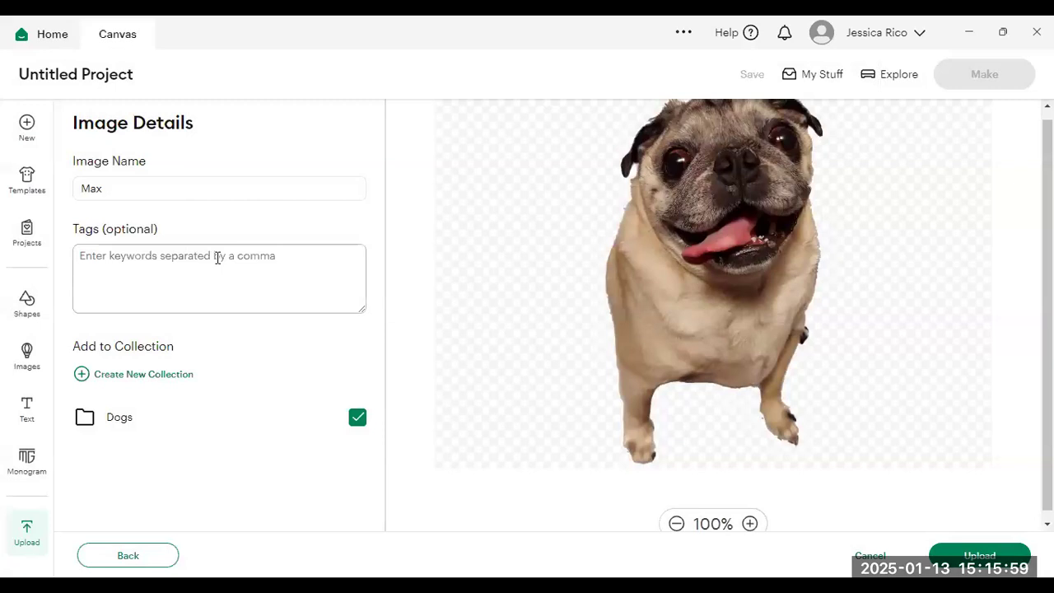
type("Dog")
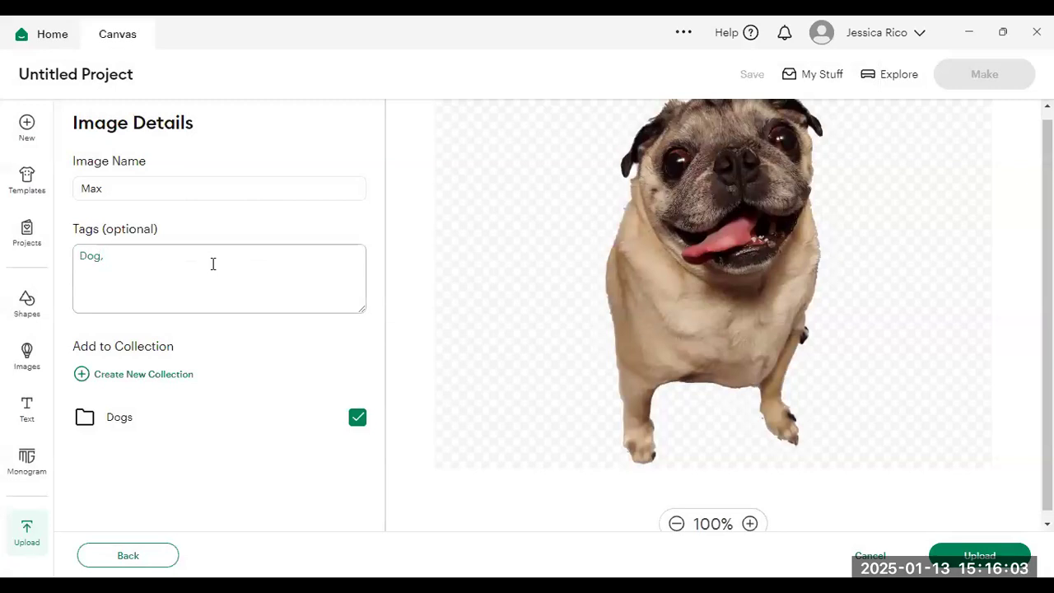
type(", Max")
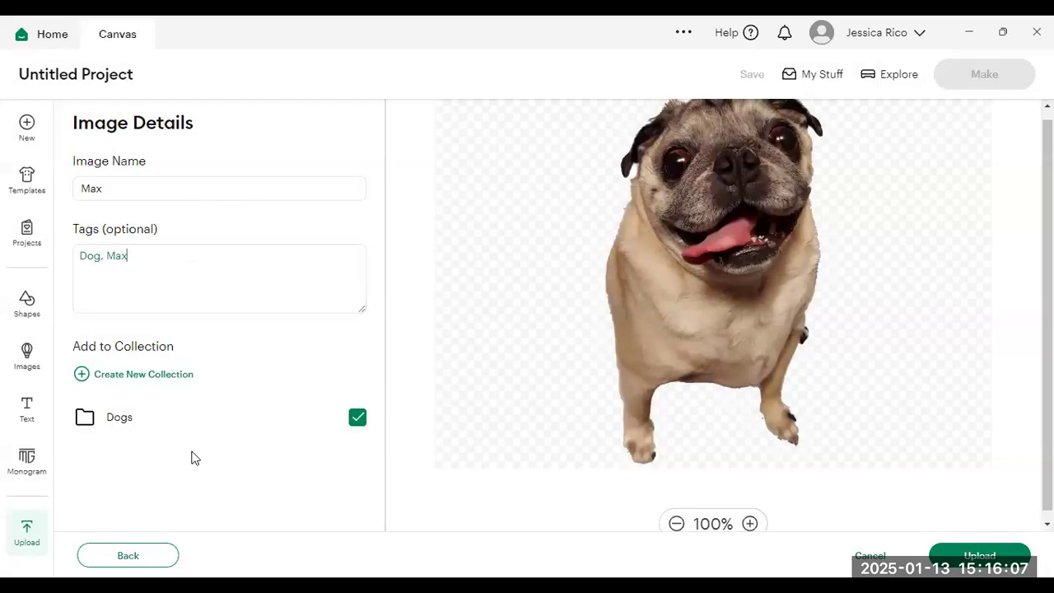
left_click(661, 475)
left_click(127, 277)
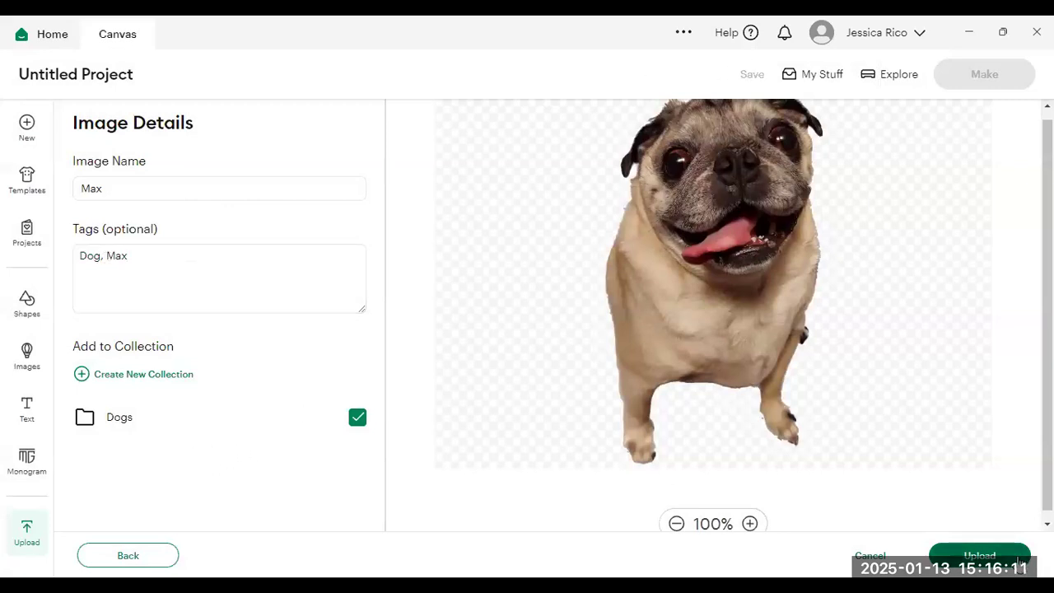
scroll(920, 467, "up", 1)
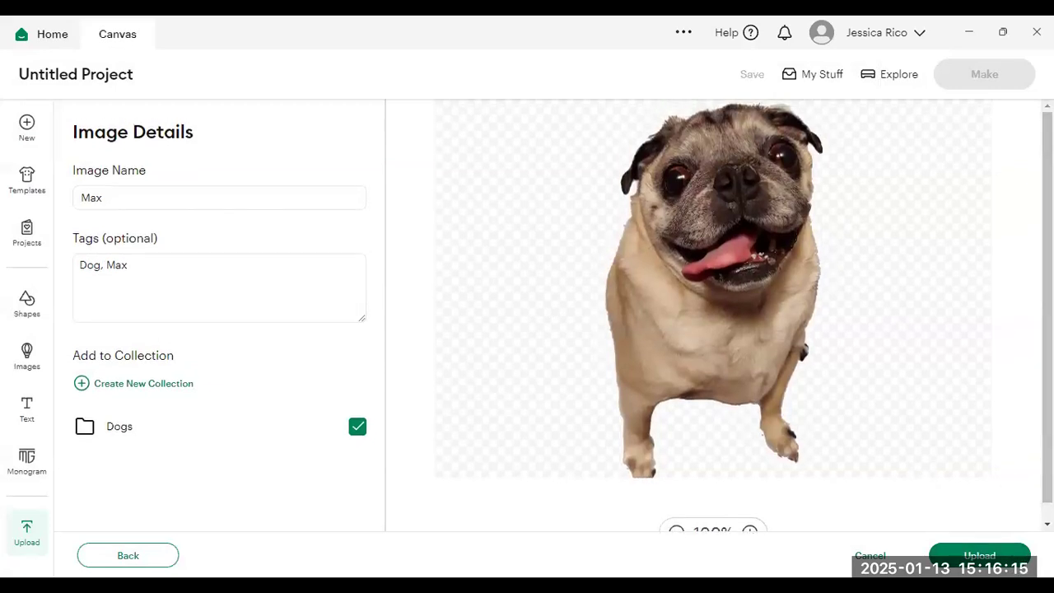
left_click(989, 558)
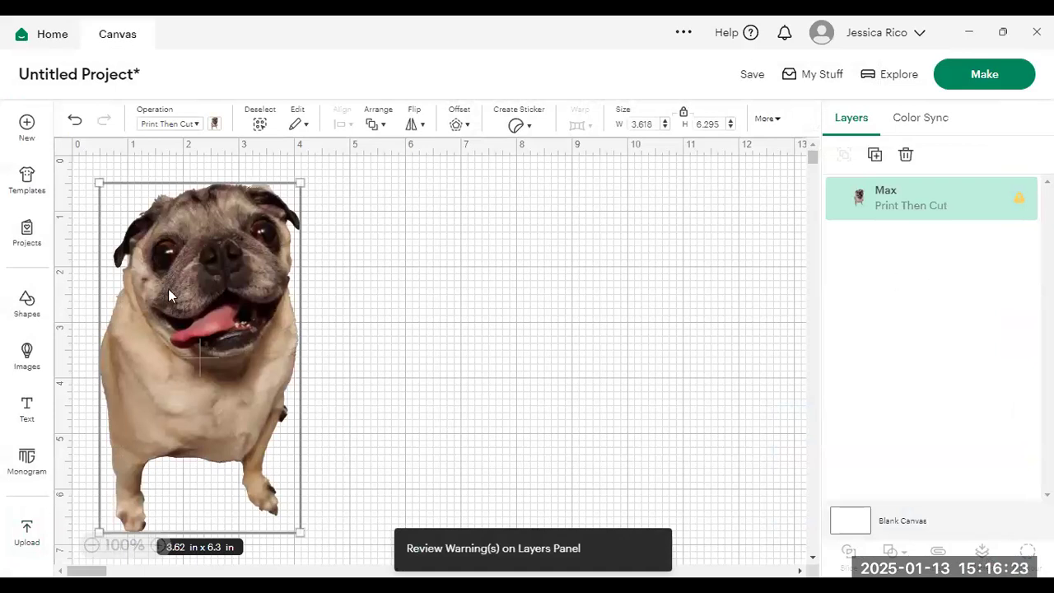
left_click_drag(178, 311, 199, 308)
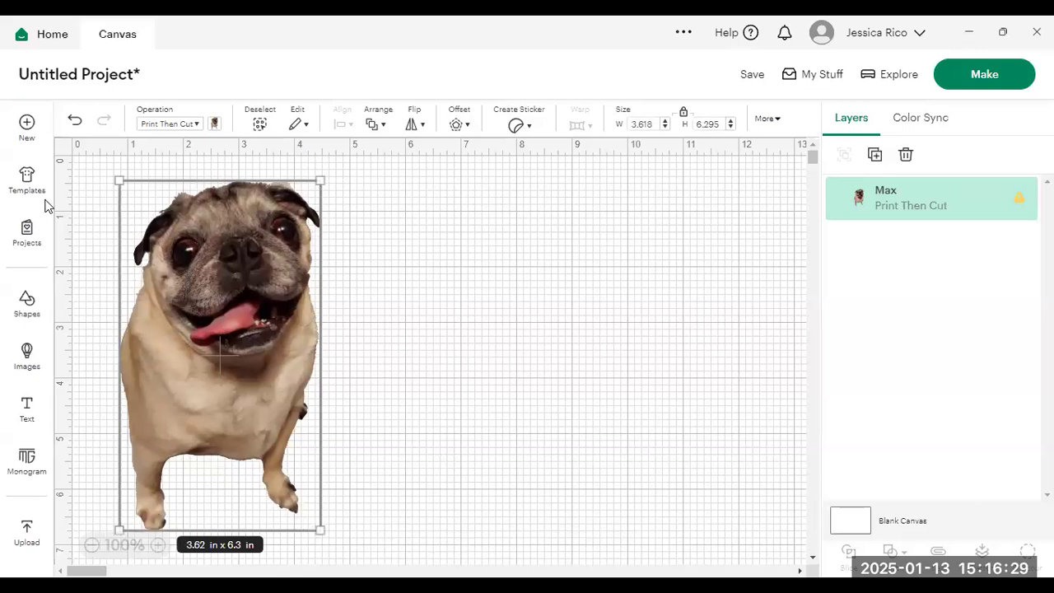
- Cycle the canvas grid through no lines, main lines only and the full grid
left_click(60, 151)
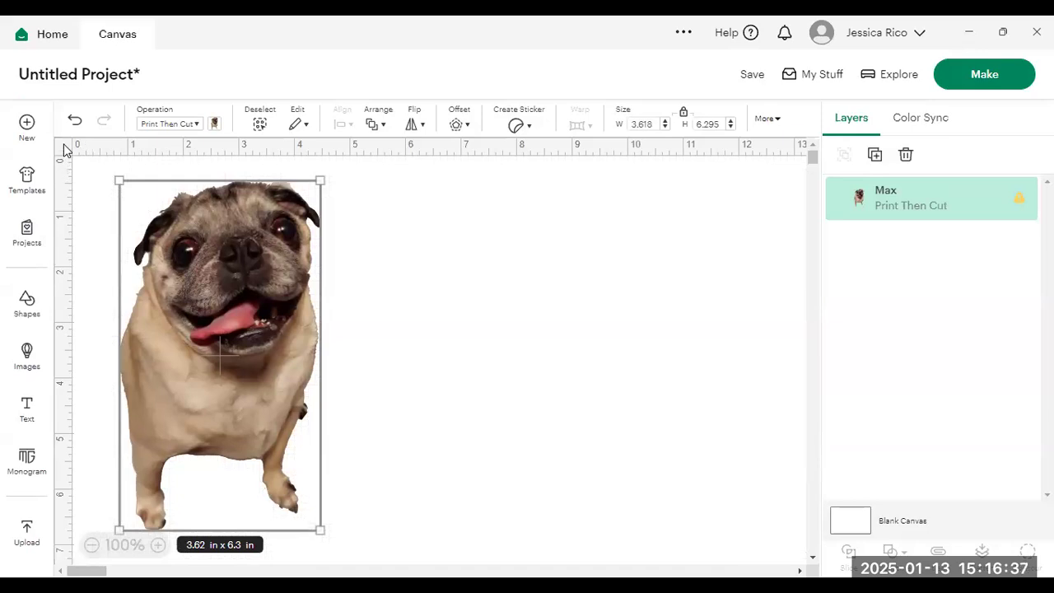
left_click(63, 150)
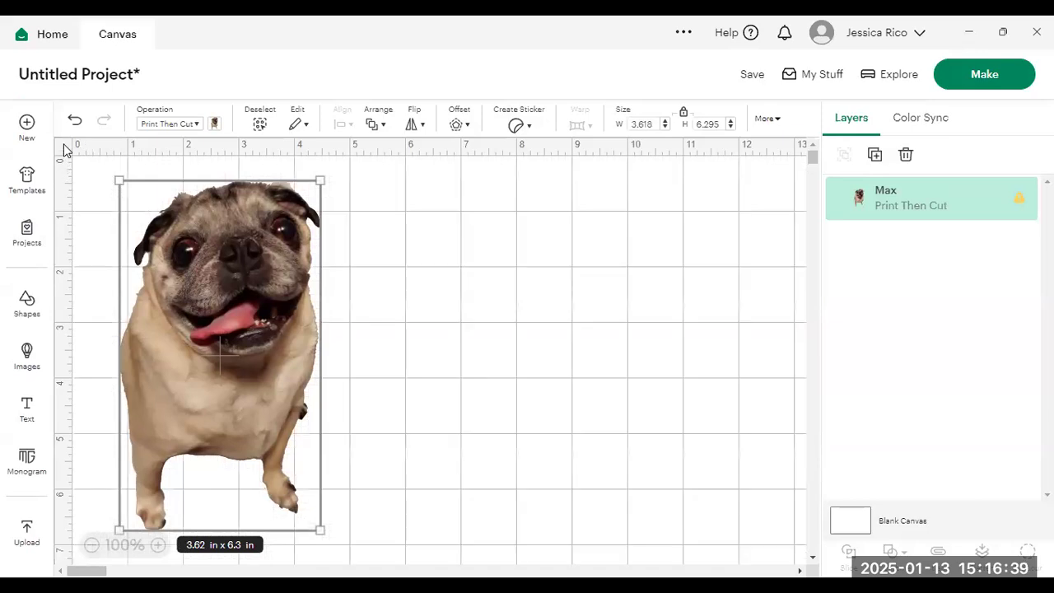
left_click(64, 150)
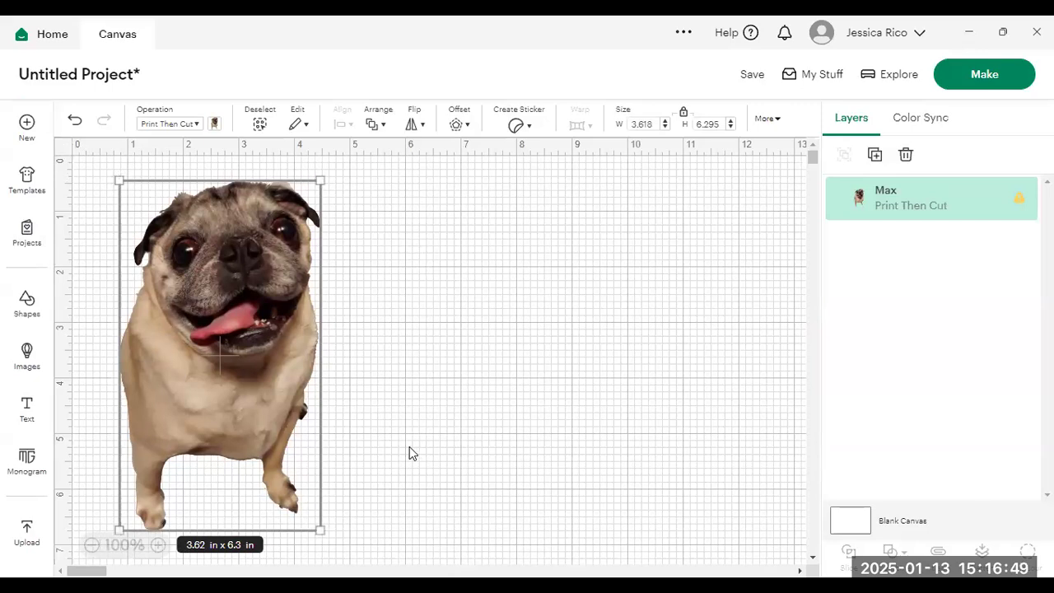
- Shrink the dog image freehand to about 2.14 × 3.72 in and reposition it near the canvas origin
left_click_drag(323, 531, 242, 370)
mouse_move(168, 284)
left_mouse_down()
mouse_move(180, 272)
mouse_move(170, 267)
left_mouse_up()
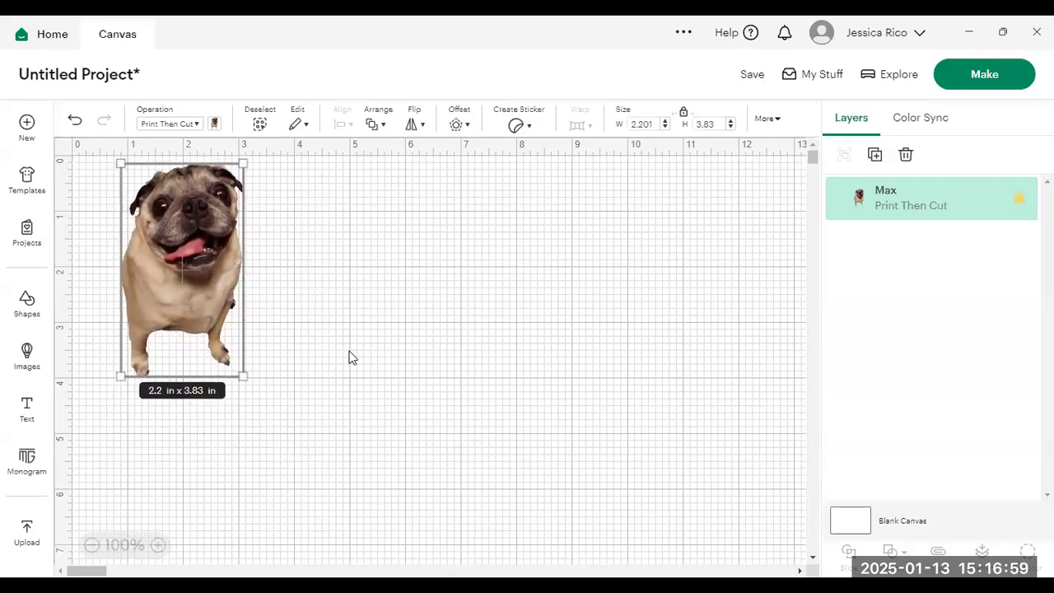
left_click(322, 364)
left_click_drag(189, 283, 190, 289)
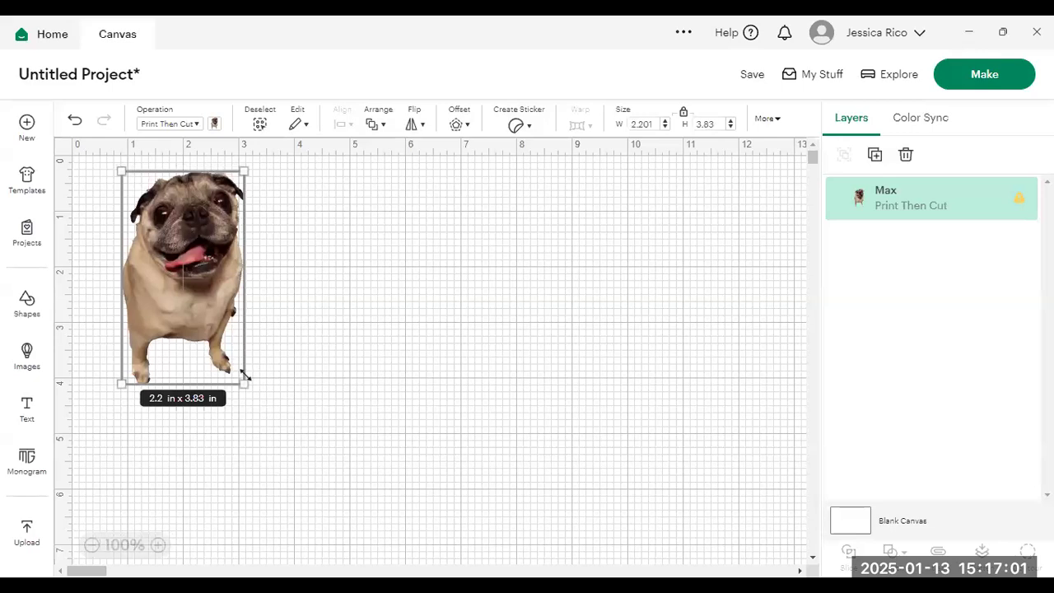
mouse_move(244, 382)
left_mouse_down()
mouse_move(283, 442)
mouse_move(224, 346)
mouse_move(239, 378)
left_mouse_up()
left_click_drag(190, 328, 190, 321)
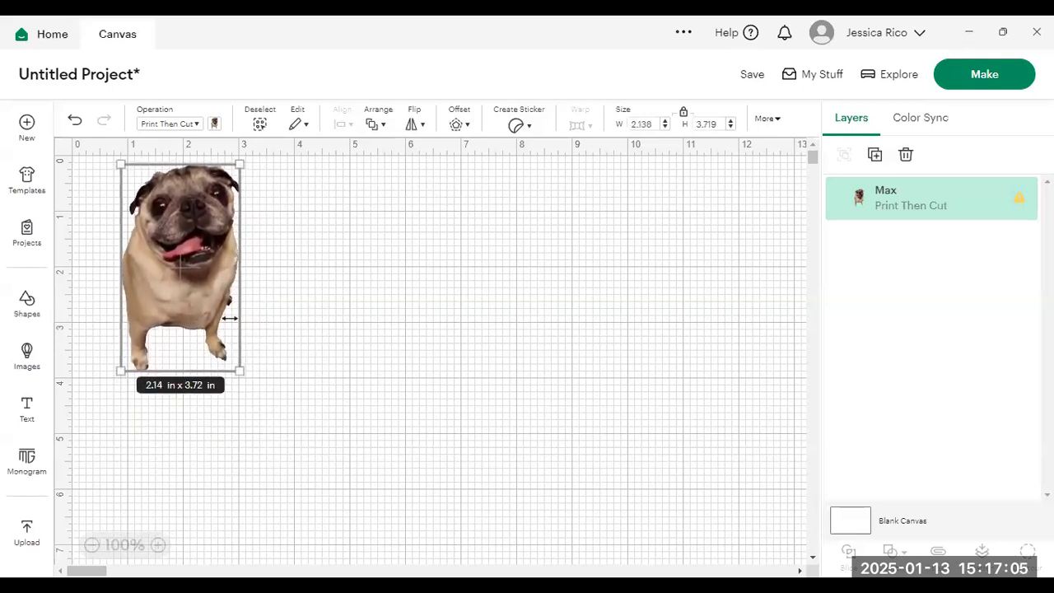
- Set the dog image's width to 4 in with its proportions locked
left_click(683, 113)
left_click(684, 112)
left_click(657, 124)
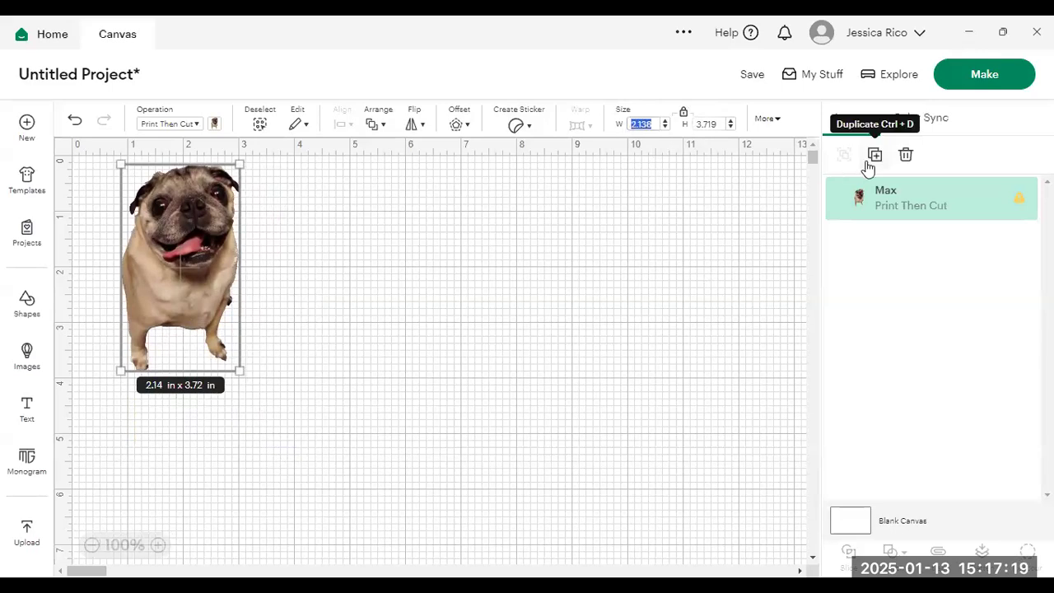
type("4")
key("Return")
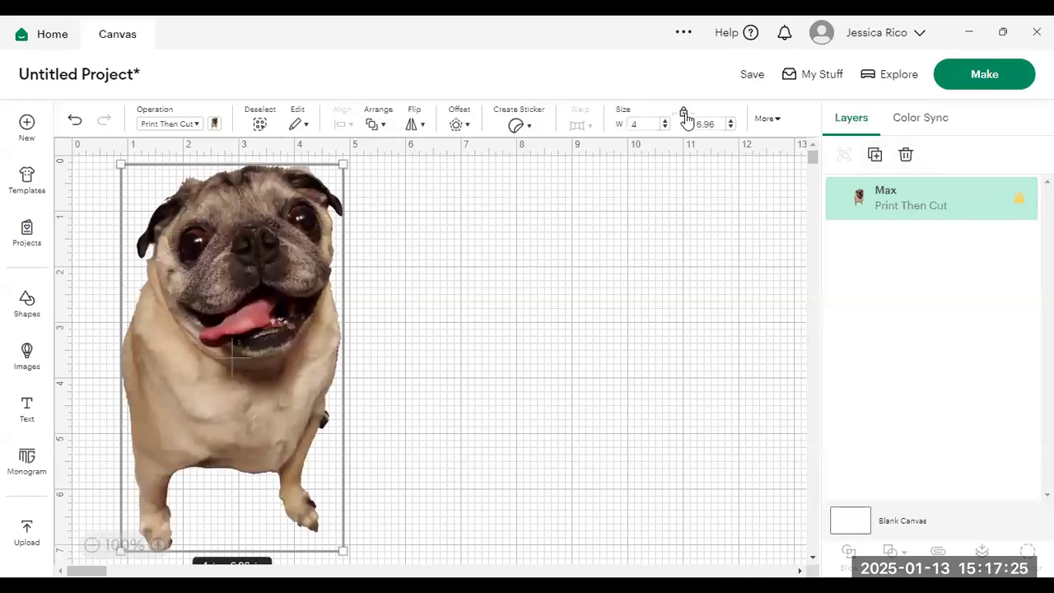
- Try a height of 4 in on the dog image with its proportions unlocked, and undo that change
left_click_drag(724, 125, 695, 124)
key("Return")
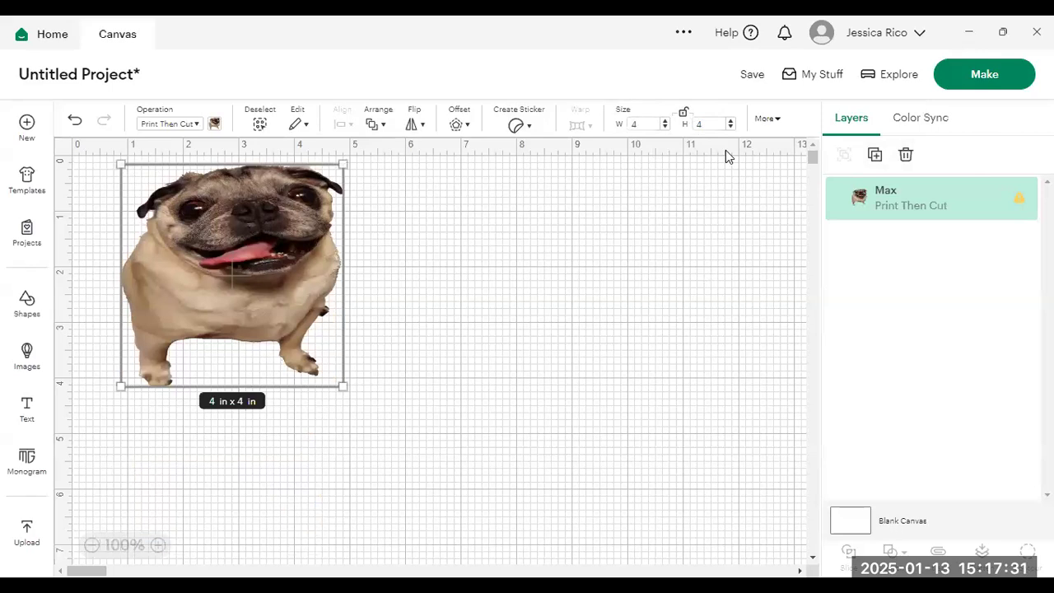
left_click(74, 120)
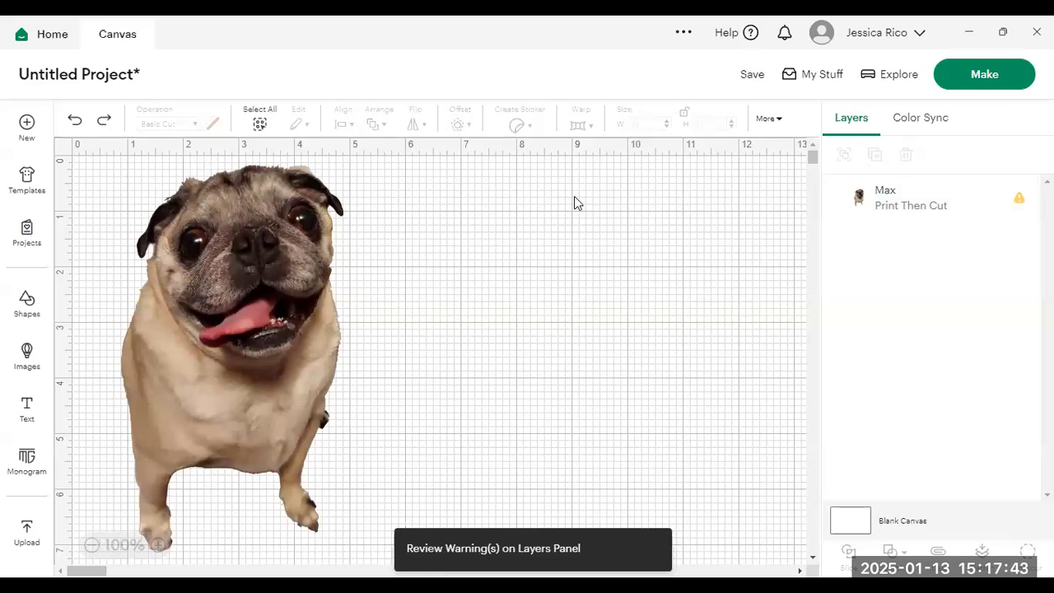
- Relock the dog image's proportions, and shrink it to about 2.19 × 3.81 in near the canvas origin
left_click(250, 255)
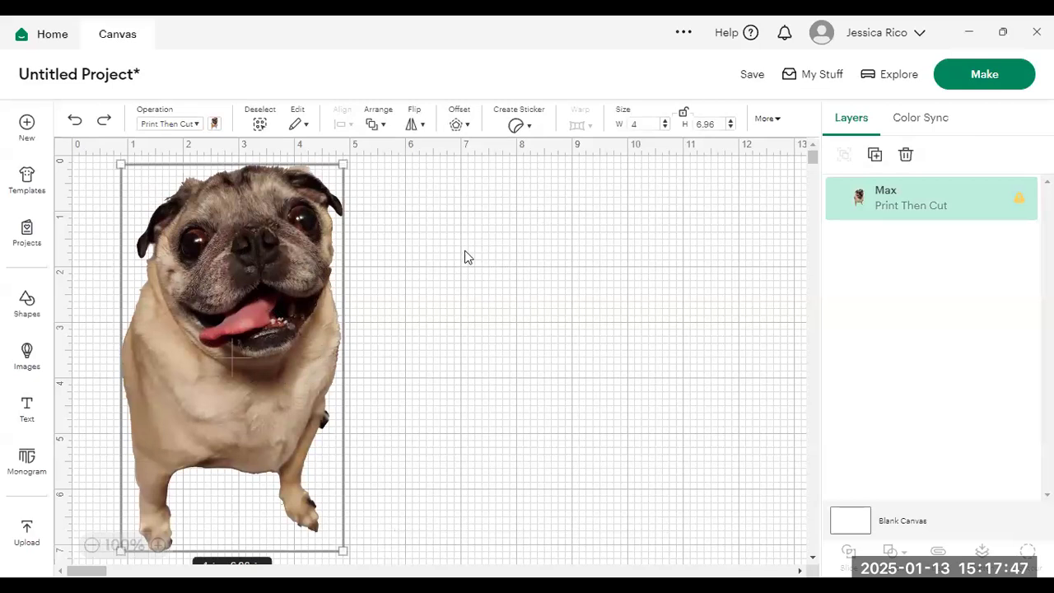
left_click(683, 116)
left_click_drag(341, 553, 236, 363)
left_click_drag(190, 305, 170, 302)
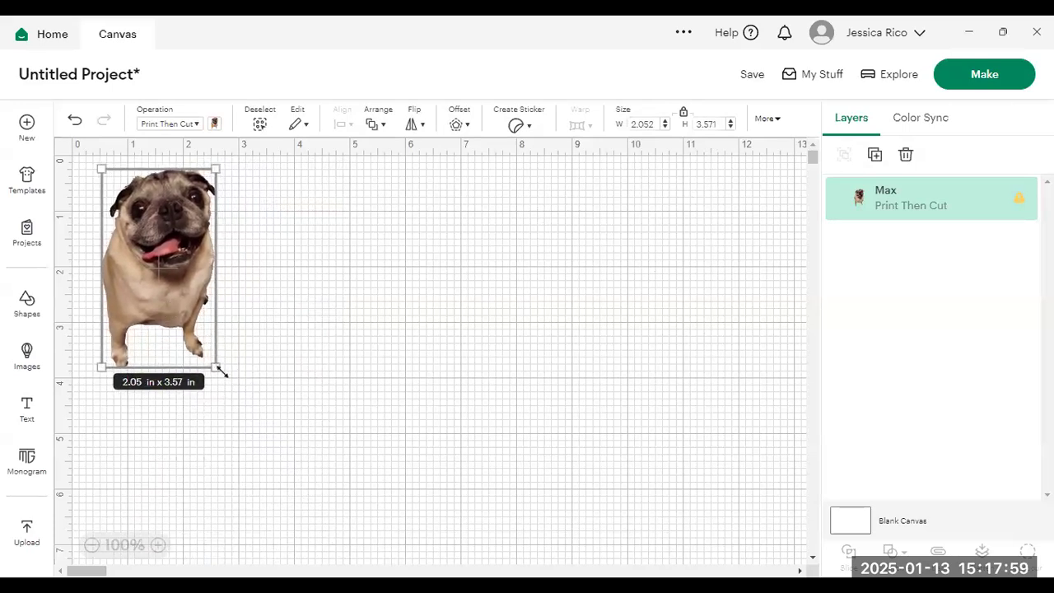
left_click_drag(221, 370, 228, 380)
left_click_drag(116, 266, 122, 259)
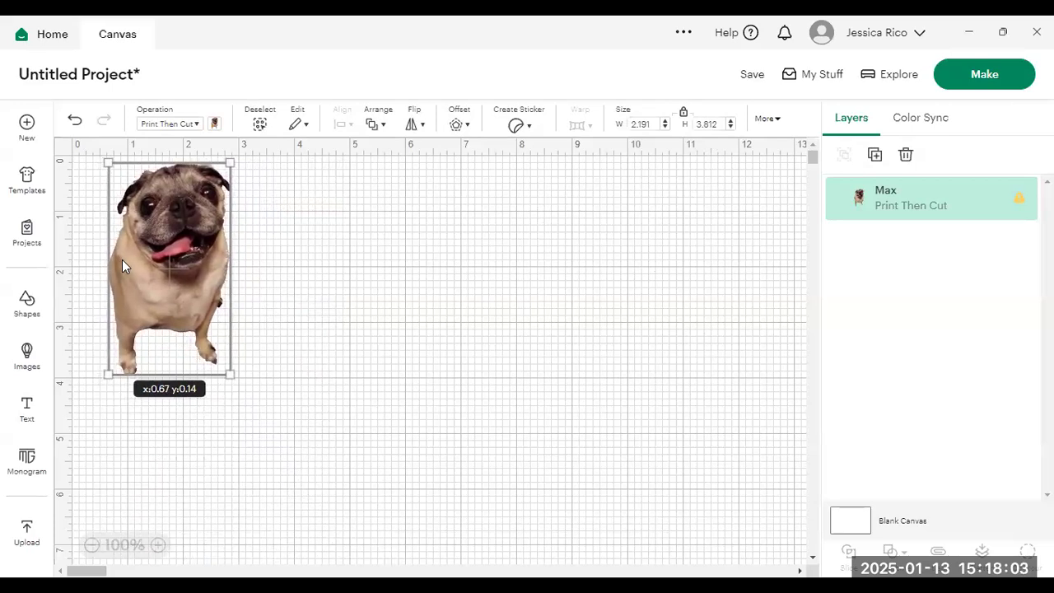
left_click(346, 306)
left_click_drag(154, 250, 158, 285)
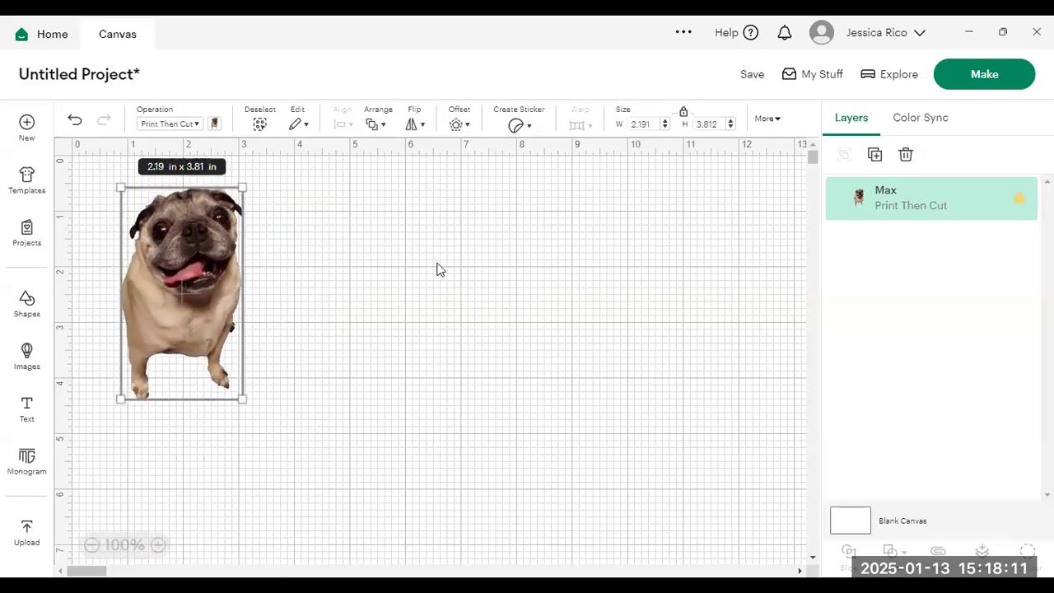
- Apply a 0.194 in offset with rounded corners around the dog image, after previewing 0.542 in, -0.25 in and square corners
left_click(457, 125)
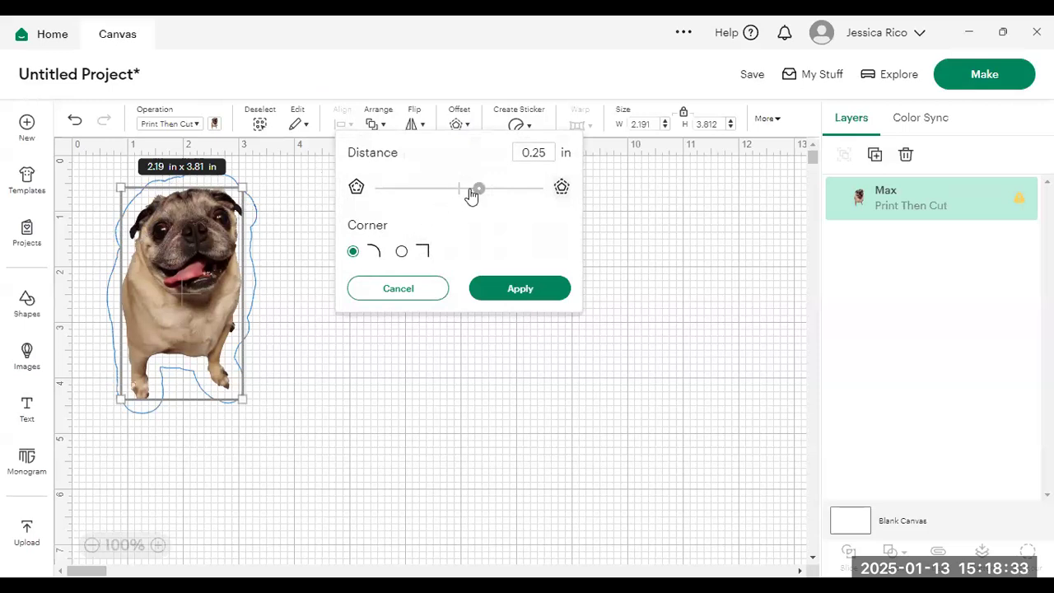
left_click_drag(476, 193, 508, 194)
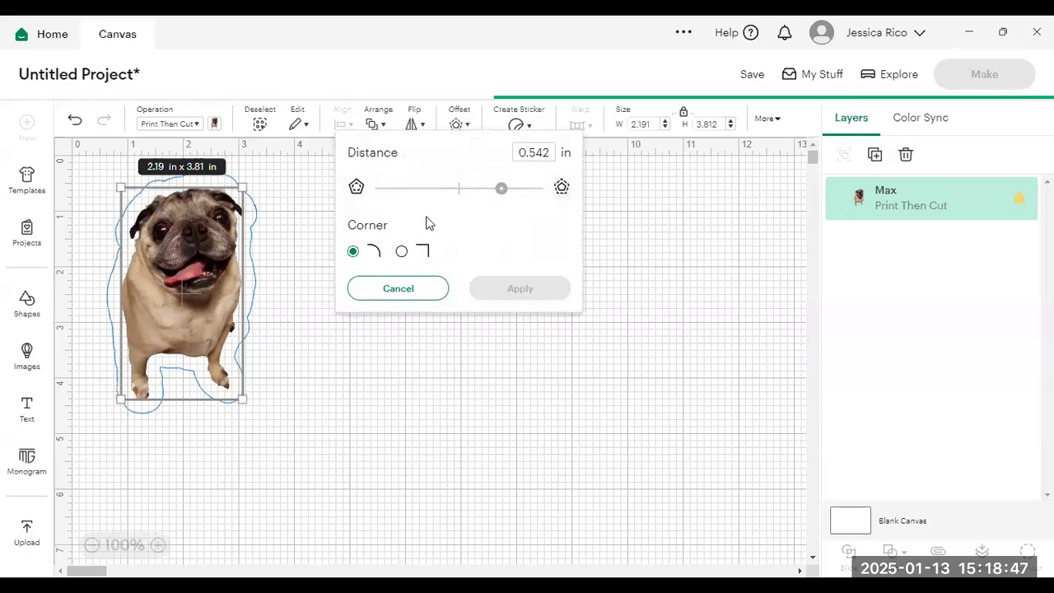
left_click_drag(502, 190, 440, 201)
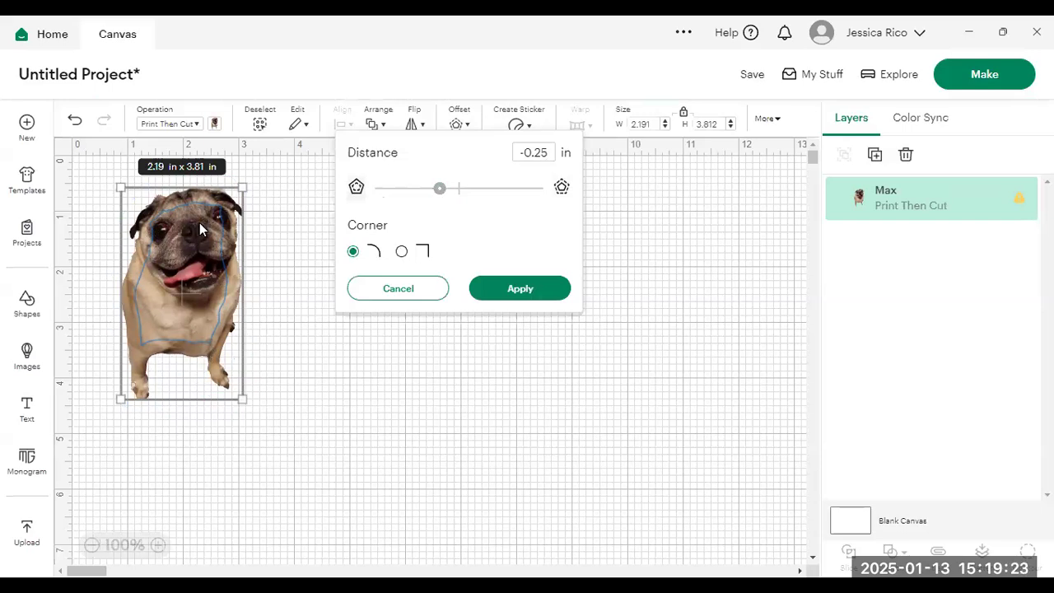
left_click_drag(443, 197, 475, 196)
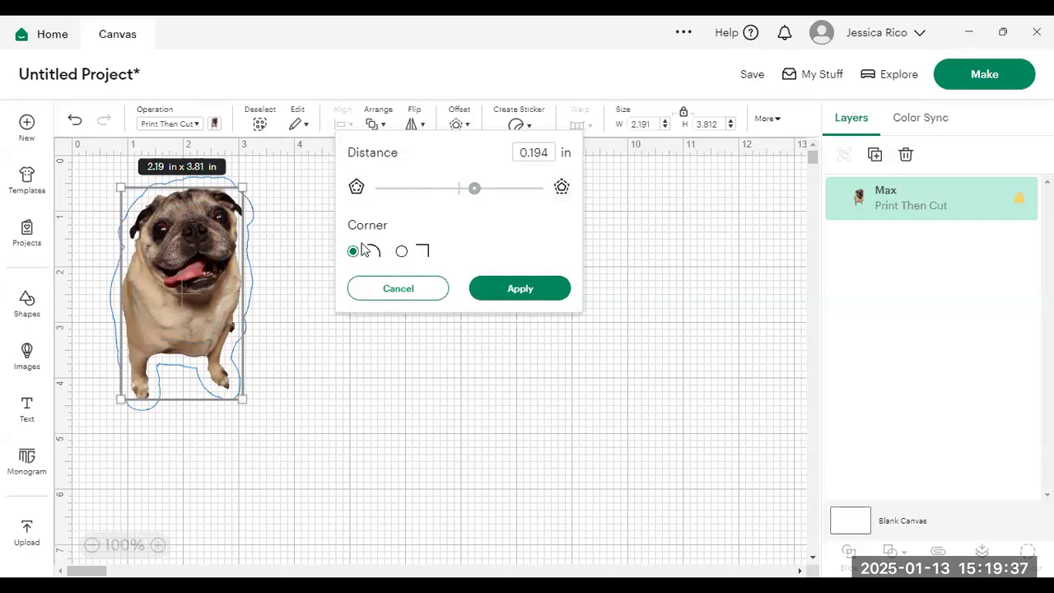
left_click(401, 251)
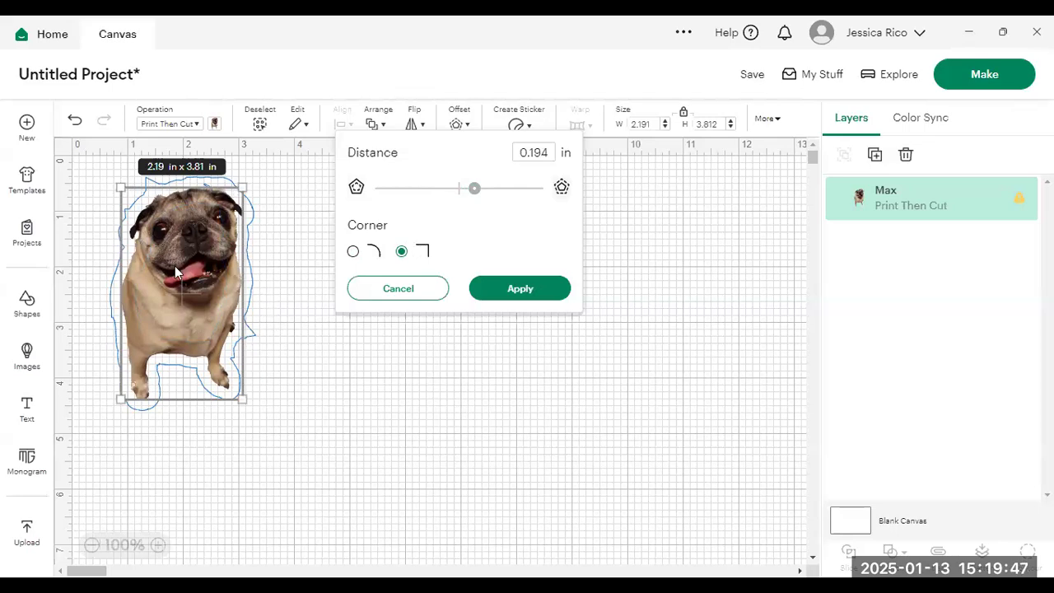
left_click(352, 253)
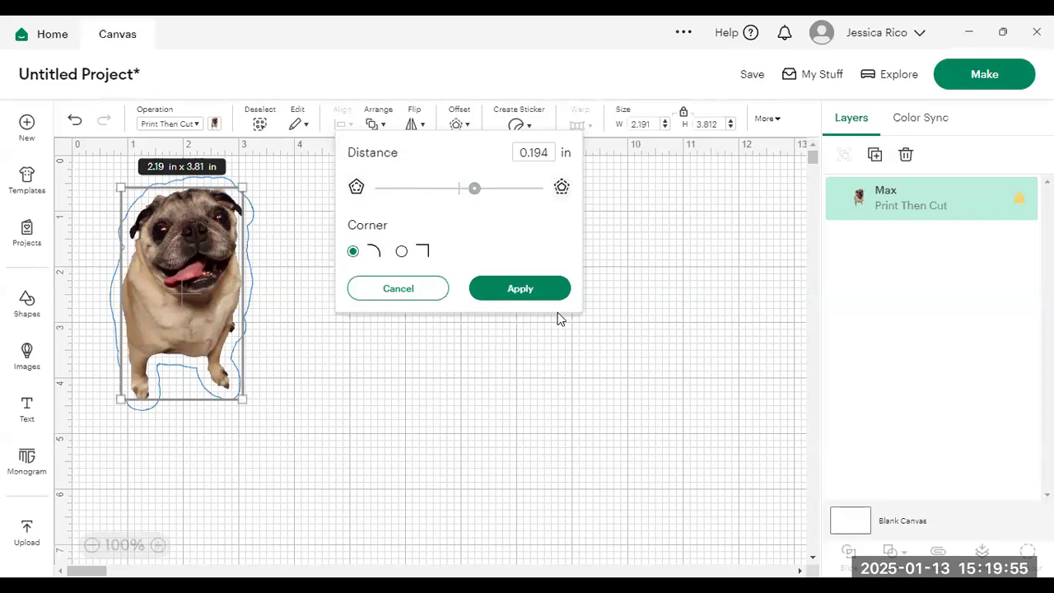
left_click(521, 290)
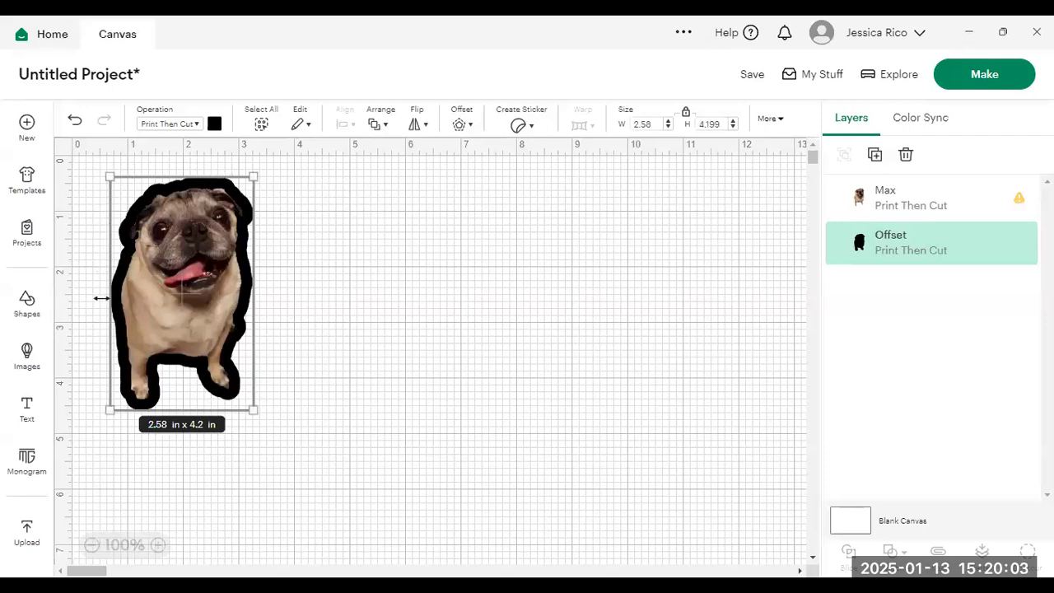
- Move the dog image off its offset shape and change the offset's color to white
left_click_drag(176, 299, 355, 289)
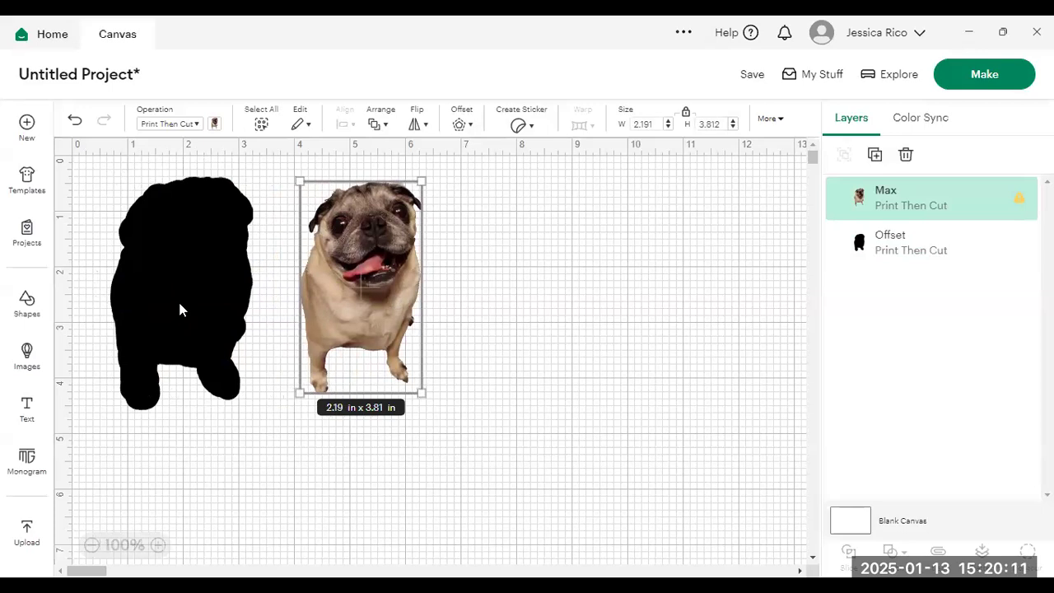
left_click(181, 304)
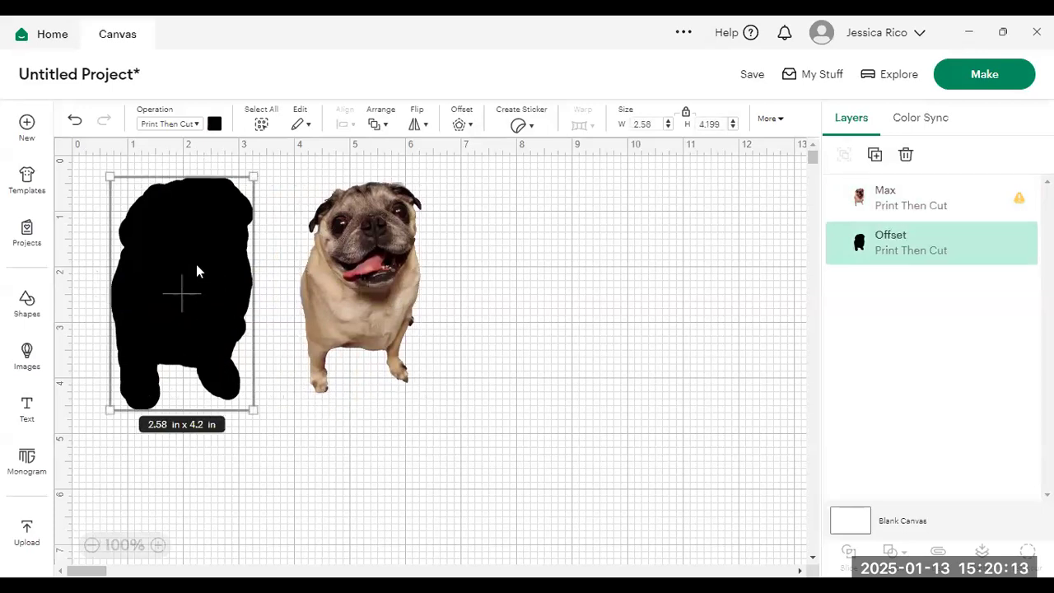
left_click(216, 125)
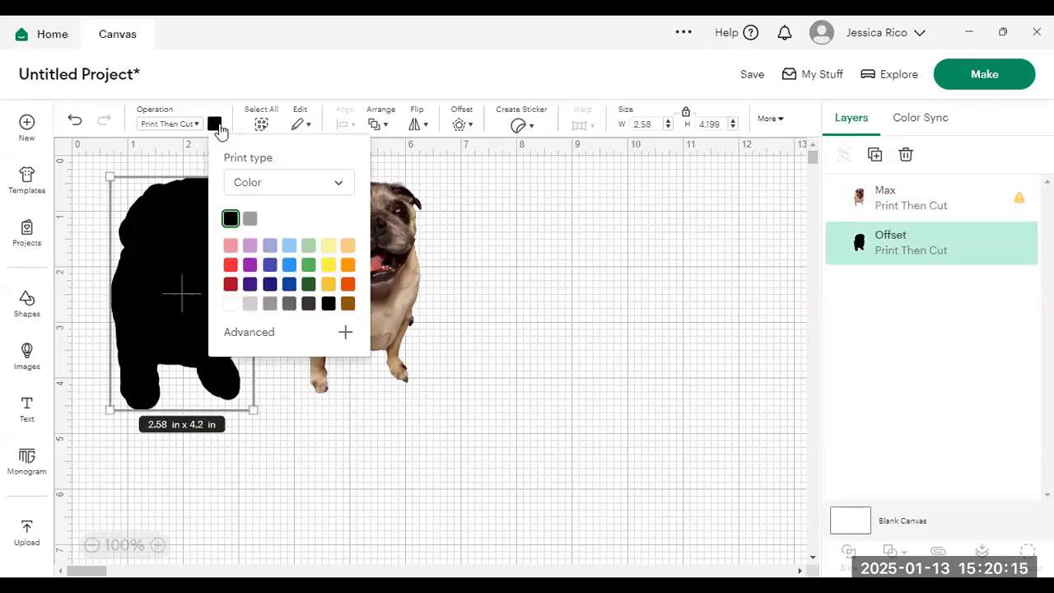
left_click(231, 305)
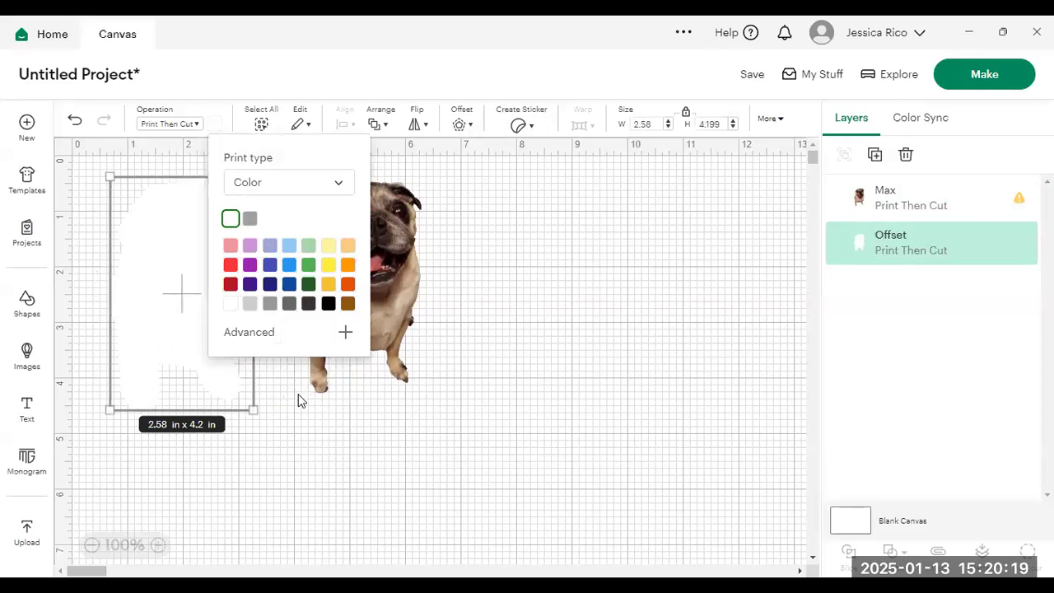
left_click(209, 224)
left_click(191, 287)
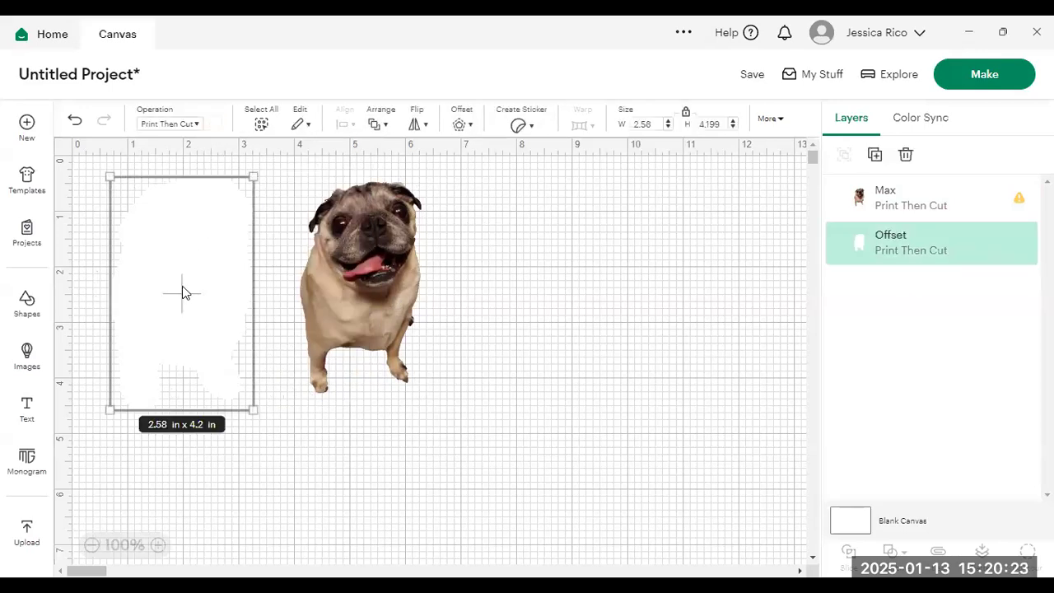
- Move the dog image slightly farther from the white offset, and inspect both layers and the offset's color options
left_click(358, 250)
left_click_drag(361, 280, 386, 280)
left_click(156, 271)
left_click(917, 200)
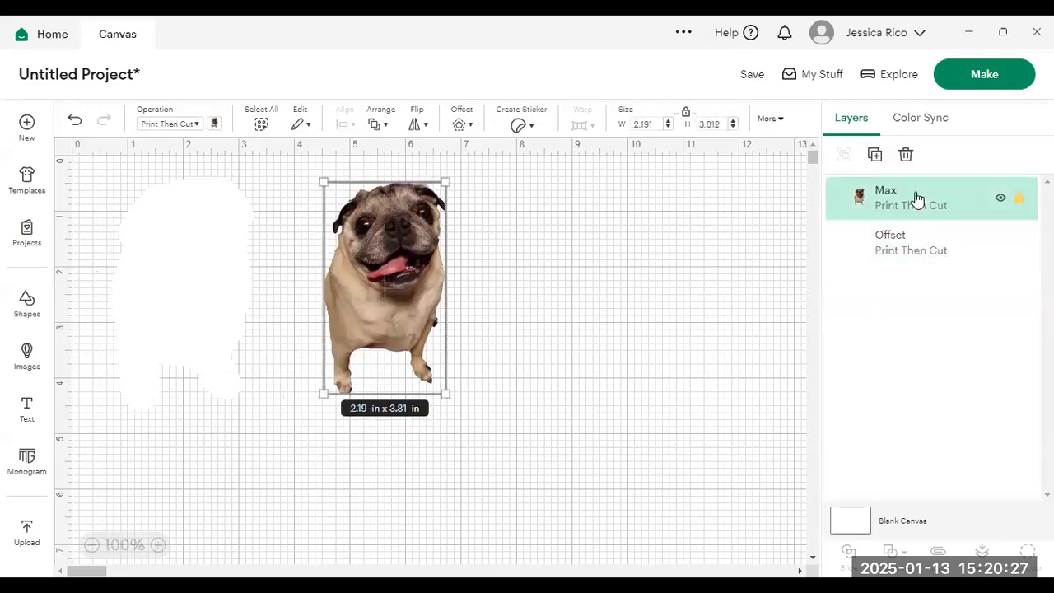
left_click(915, 259)
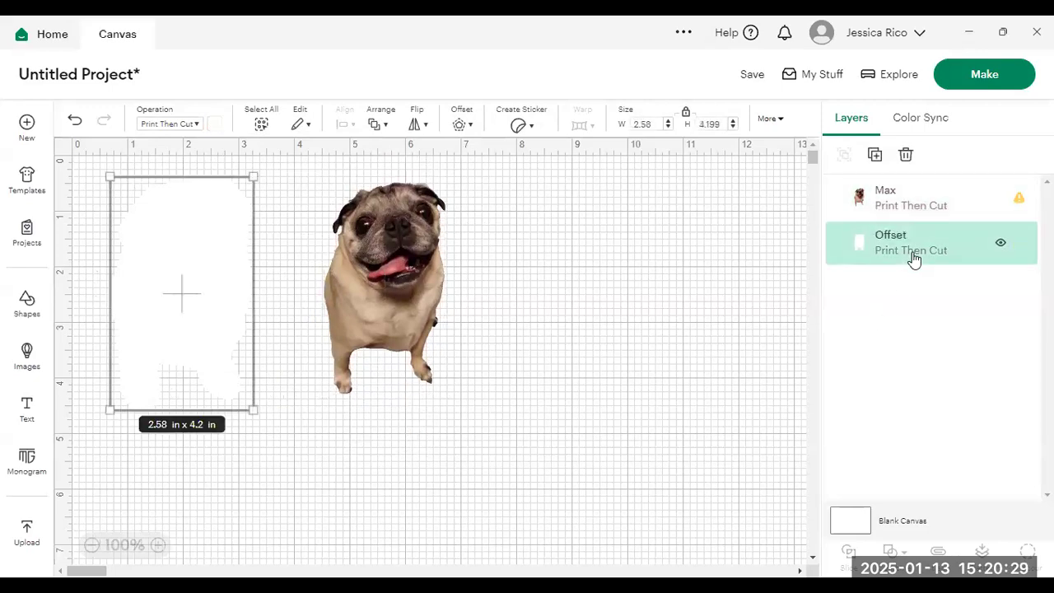
left_click(214, 130)
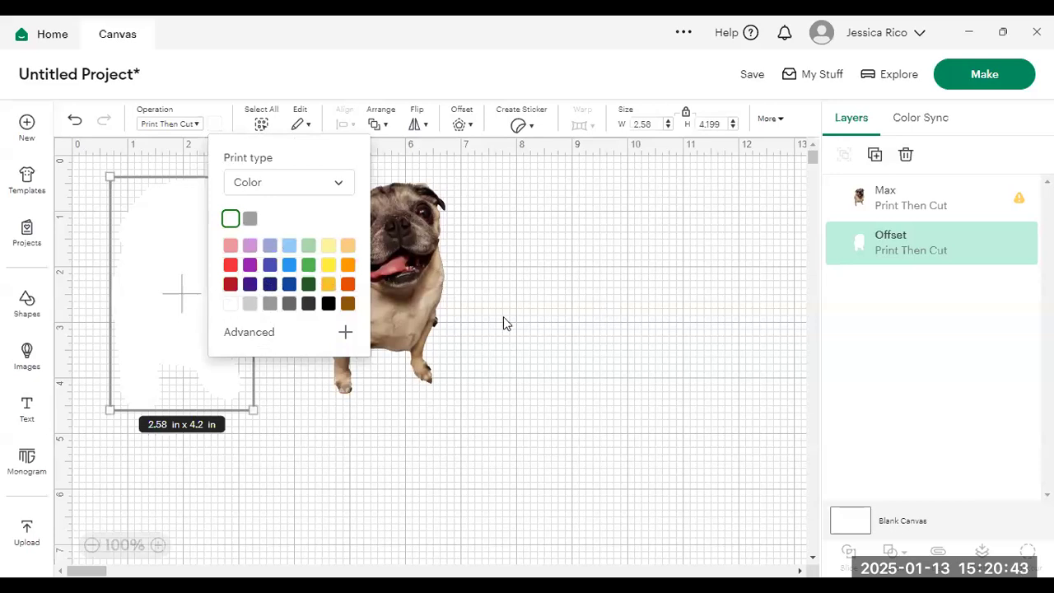
left_click(481, 340)
- Move the dog image closer to the white offset, and align both layers to each other with Center
left_click_drag(399, 300, 199, 322)
left_click_drag(267, 319, 348, 296)
left_click_drag(531, 295, 118, 165)
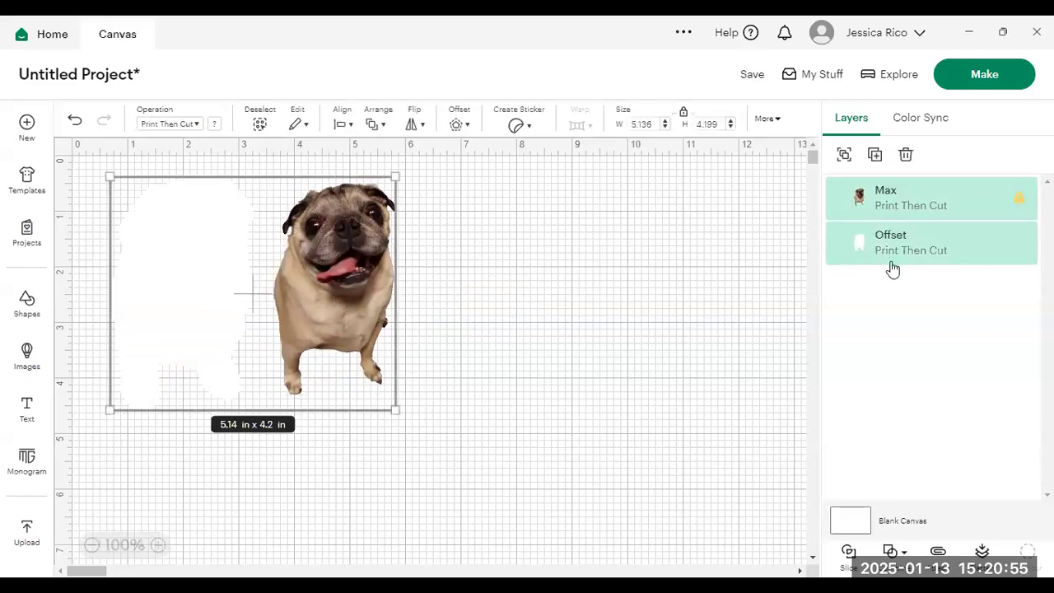
left_click(259, 123)
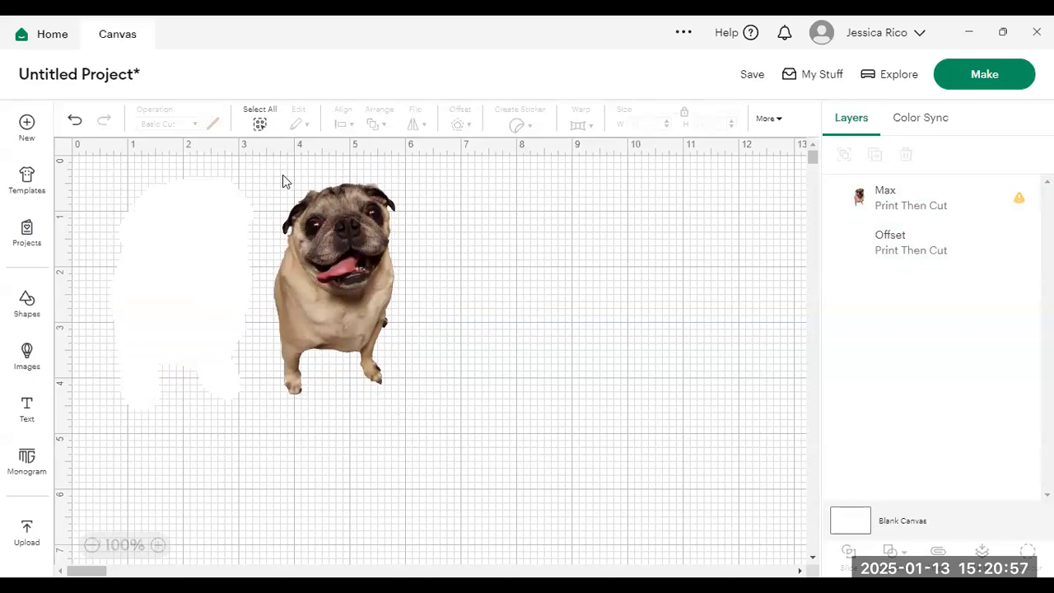
left_click(329, 239)
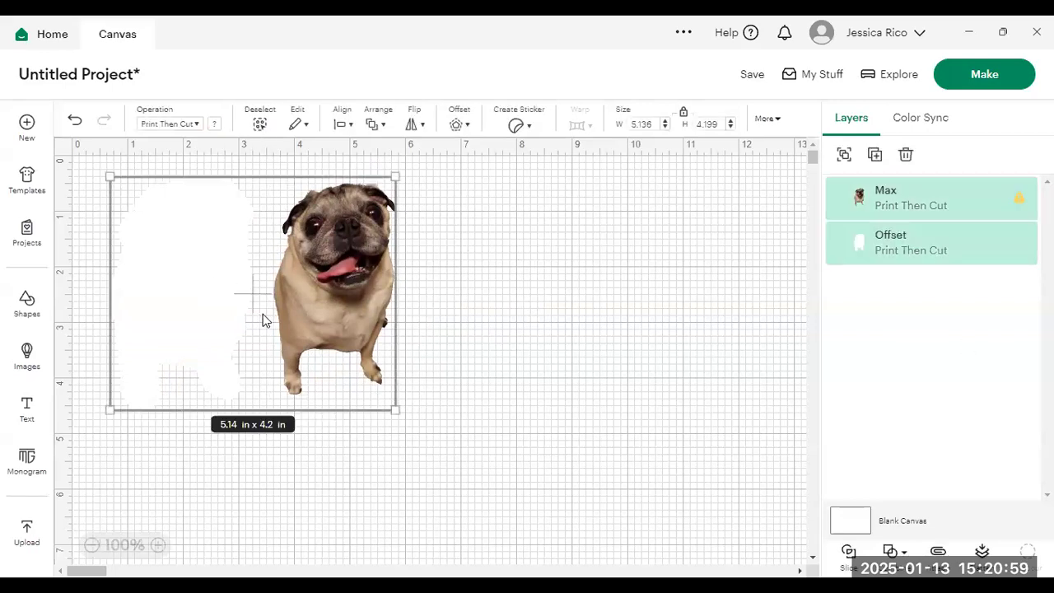
left_click(346, 125)
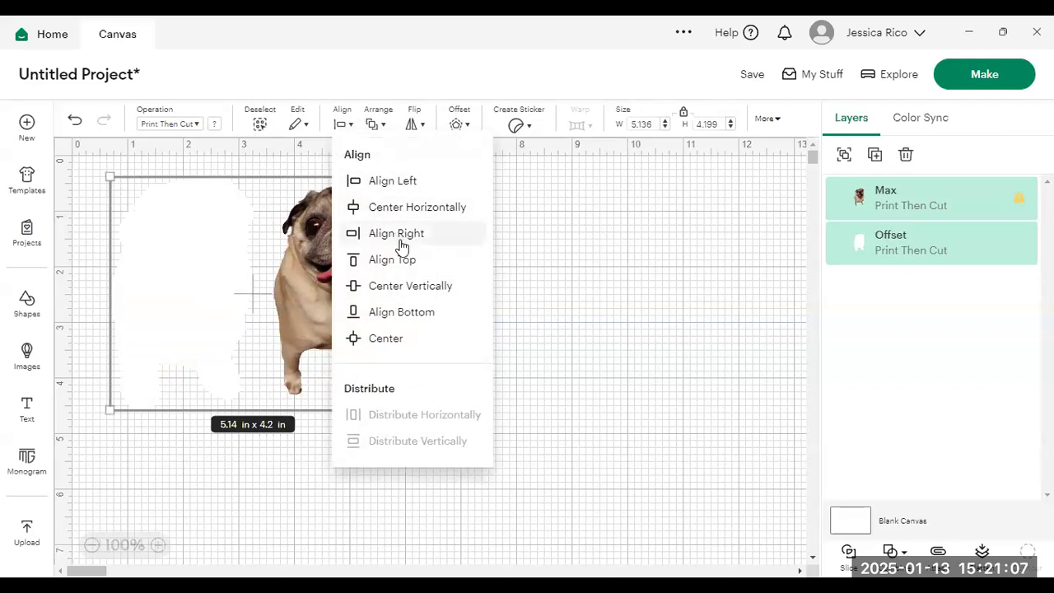
left_click(387, 340)
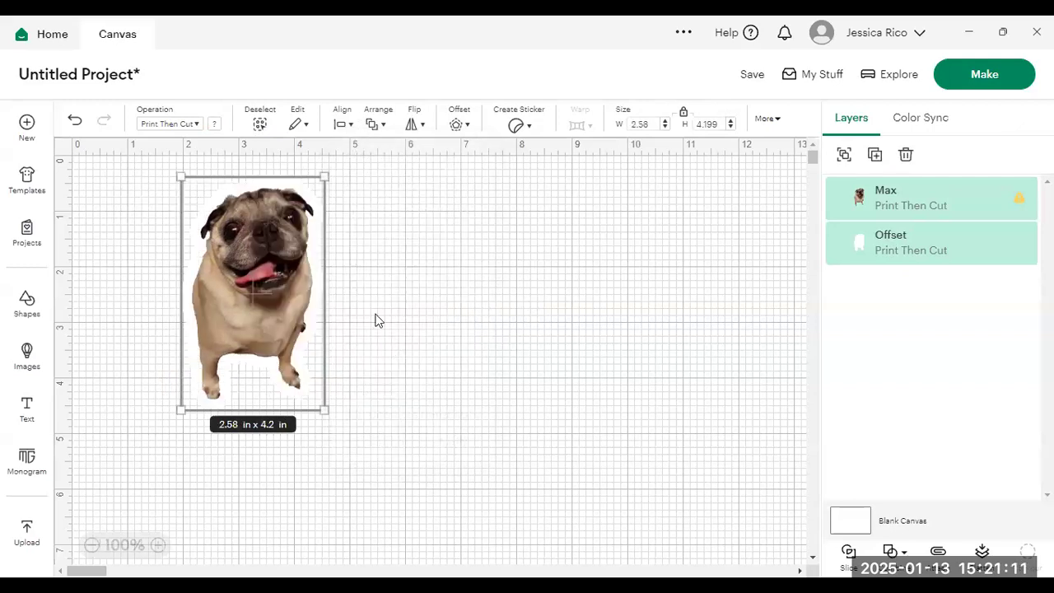
left_click(376, 241)
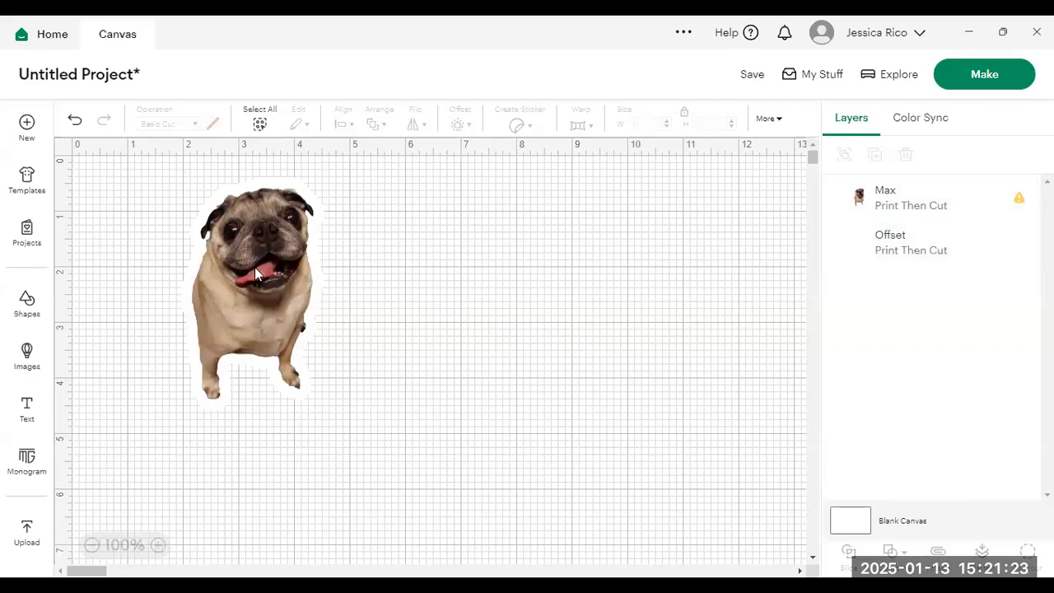
- Try combining the dog image and its offset with Unite, examine the combined layer's contents, and undo the combination
left_click(259, 126)
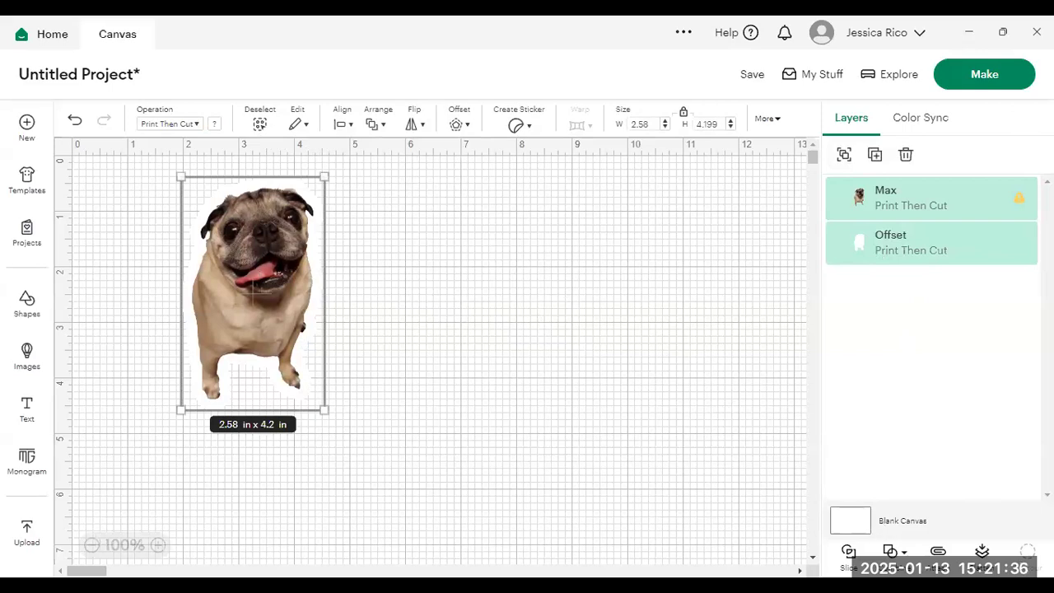
left_click(904, 553)
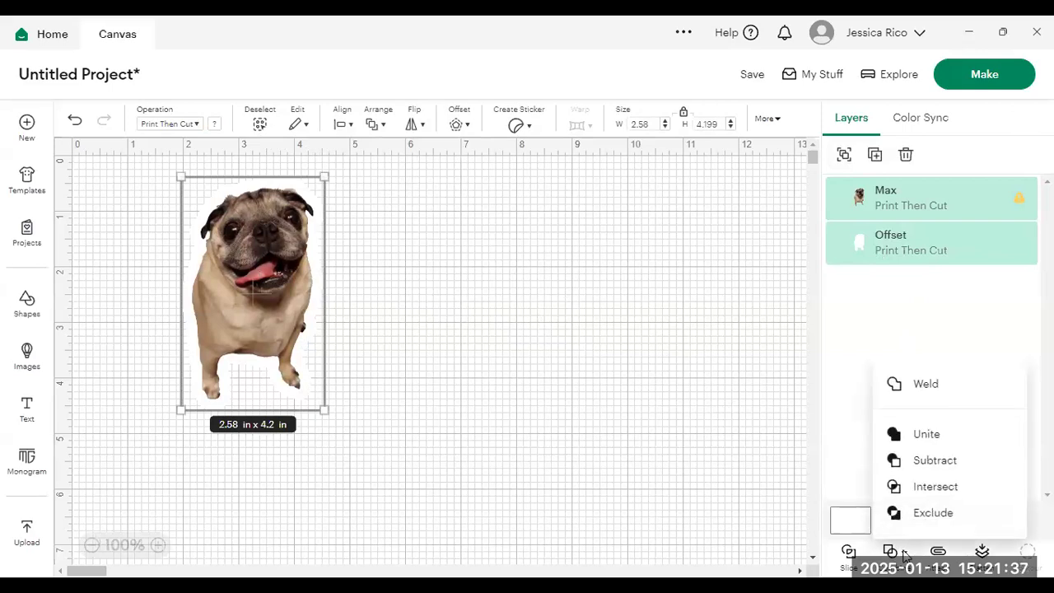
left_click(949, 441)
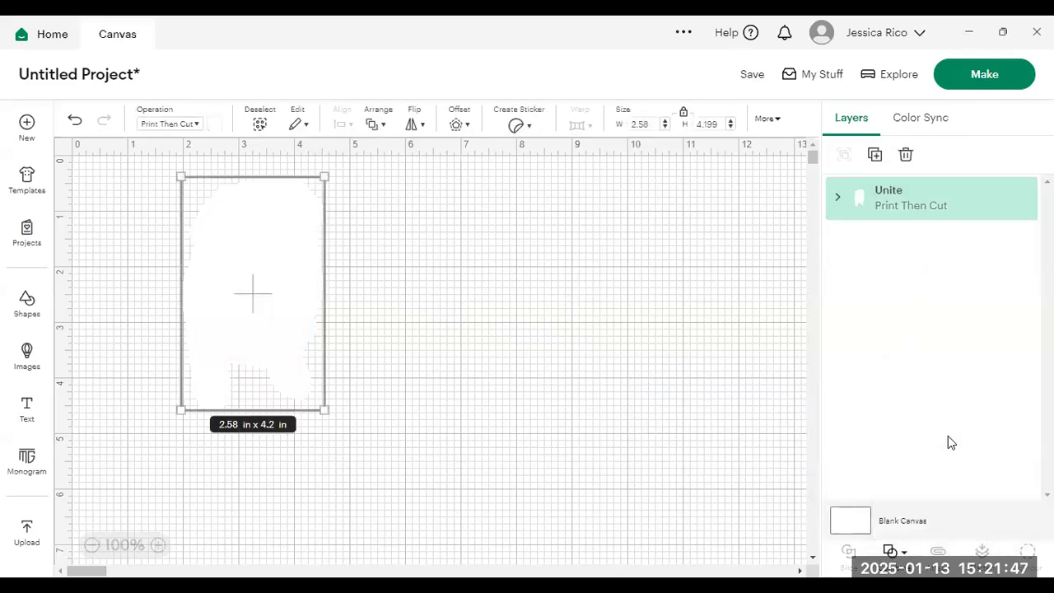
left_click(837, 198)
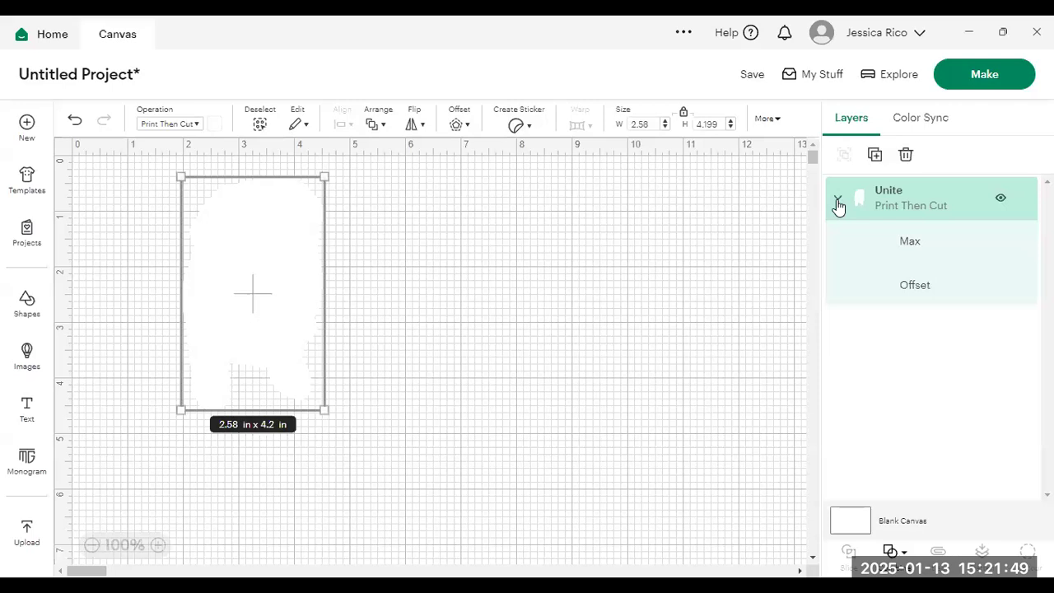
left_click(837, 199)
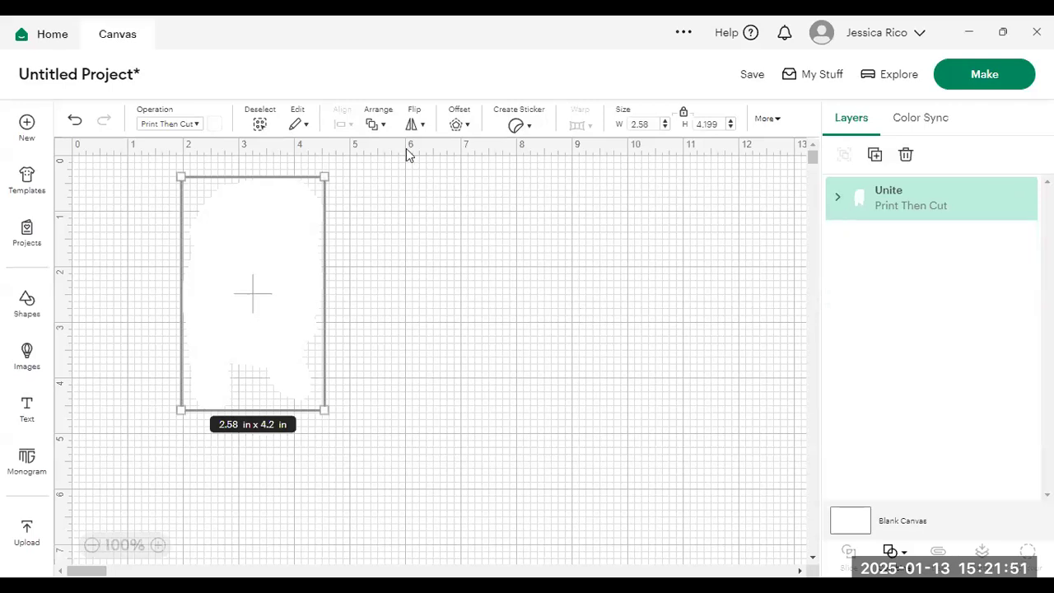
left_click(74, 122)
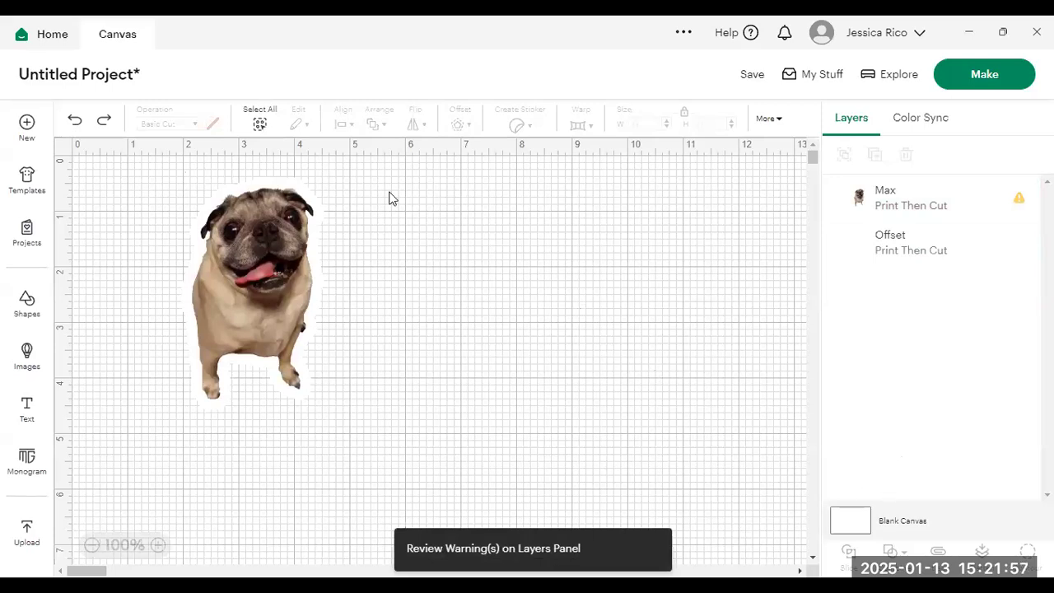
- Scale the dog image and its offset together to about 2.03 × 3.31 in and move them near the canvas origin
left_click(1026, 204)
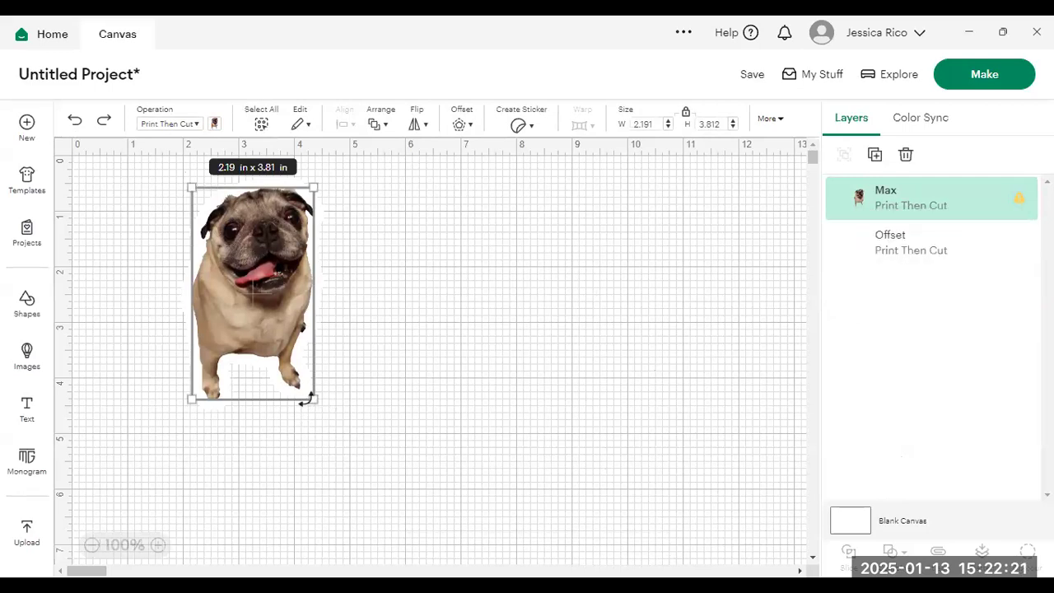
left_click(261, 124)
left_click_drag(323, 408, 272, 327)
left_click_drag(236, 261, 171, 272)
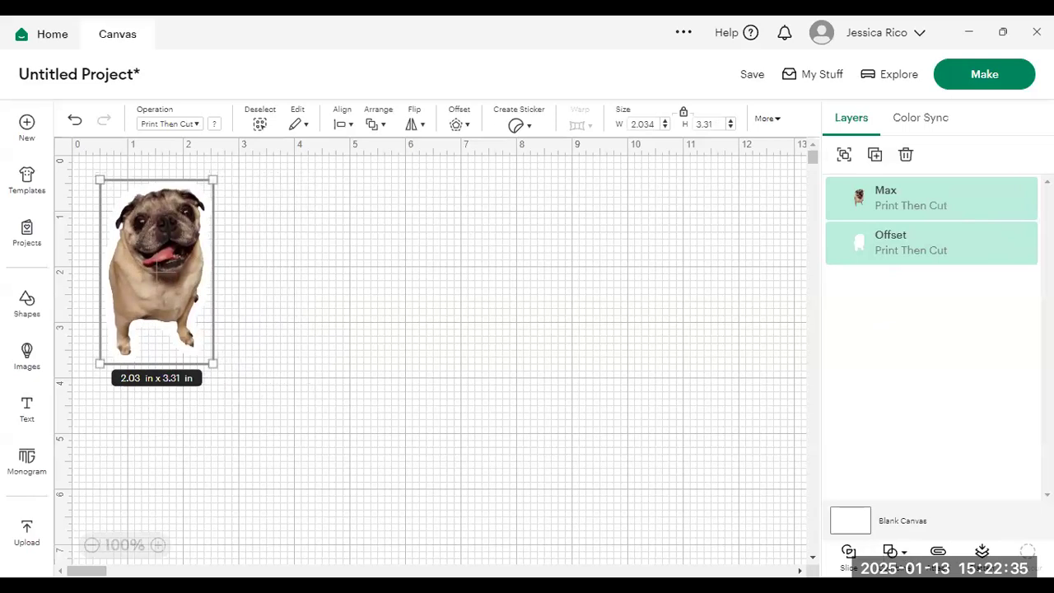
- Try Slice on the dog image and its offset, and undo the slice
left_click(851, 554)
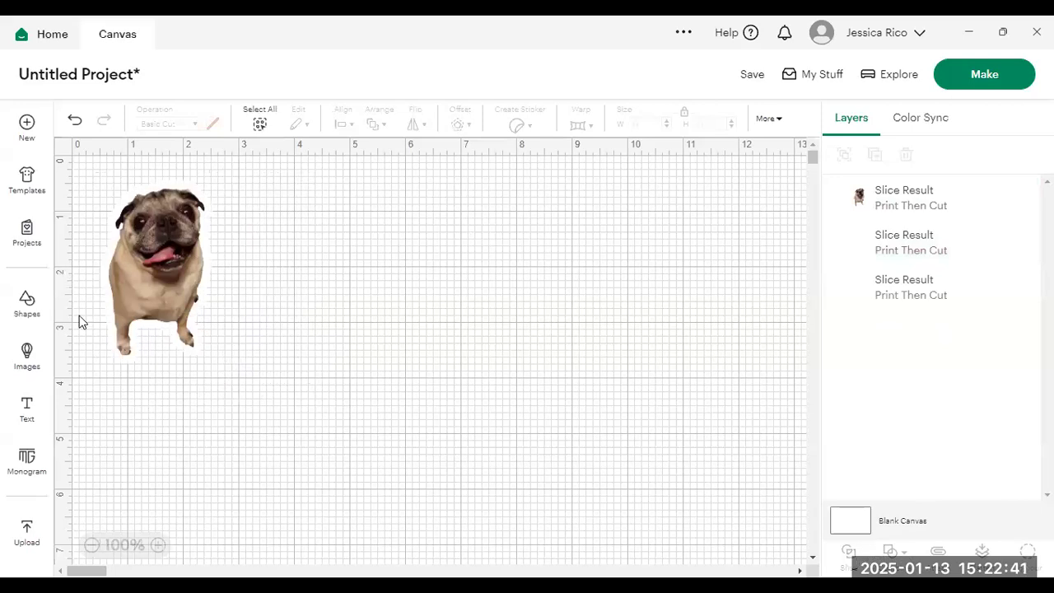
left_click(75, 119)
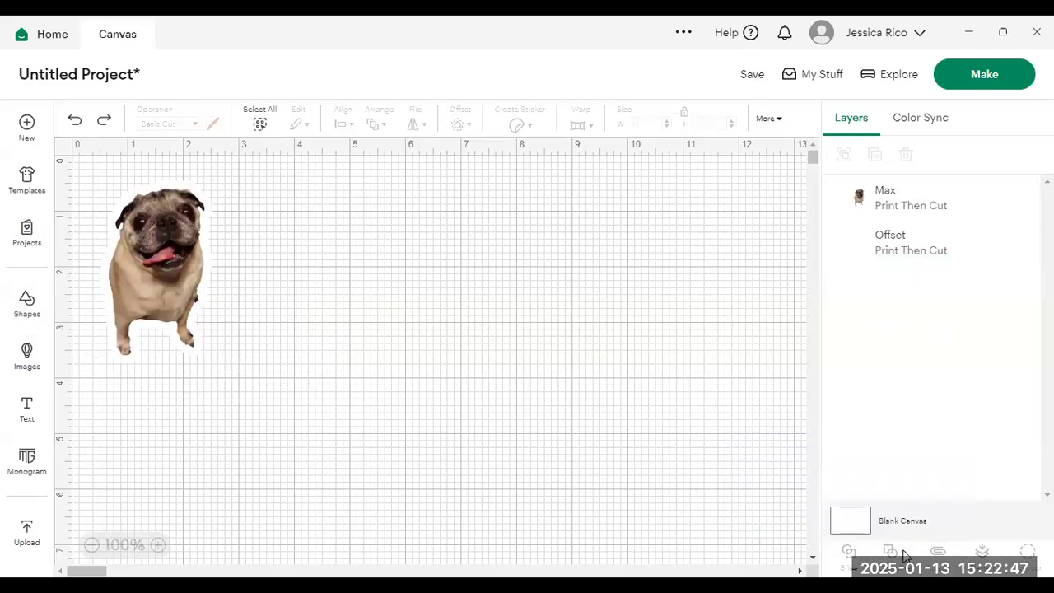
- Flatten the dog image and its white offset into a single Print Then Cut layer, and shift it slightly on the canvas
left_click(259, 125)
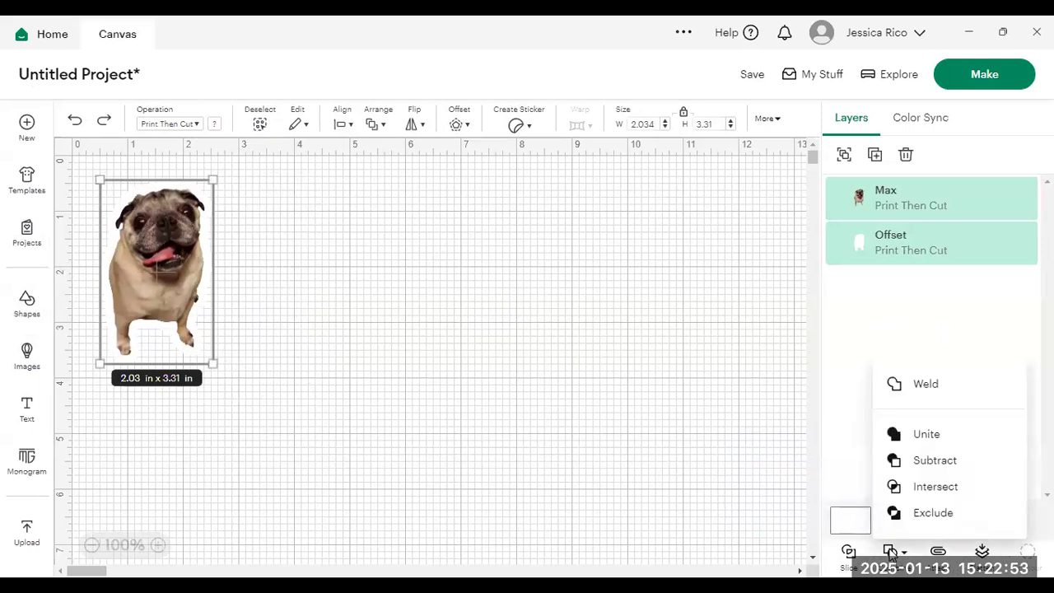
left_click(843, 341)
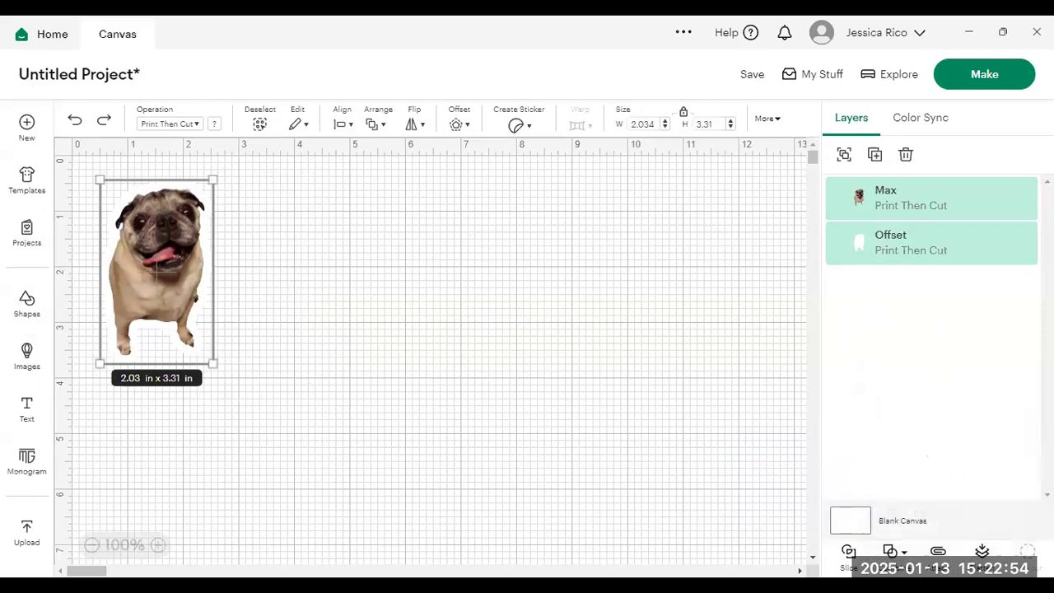
left_click(984, 552)
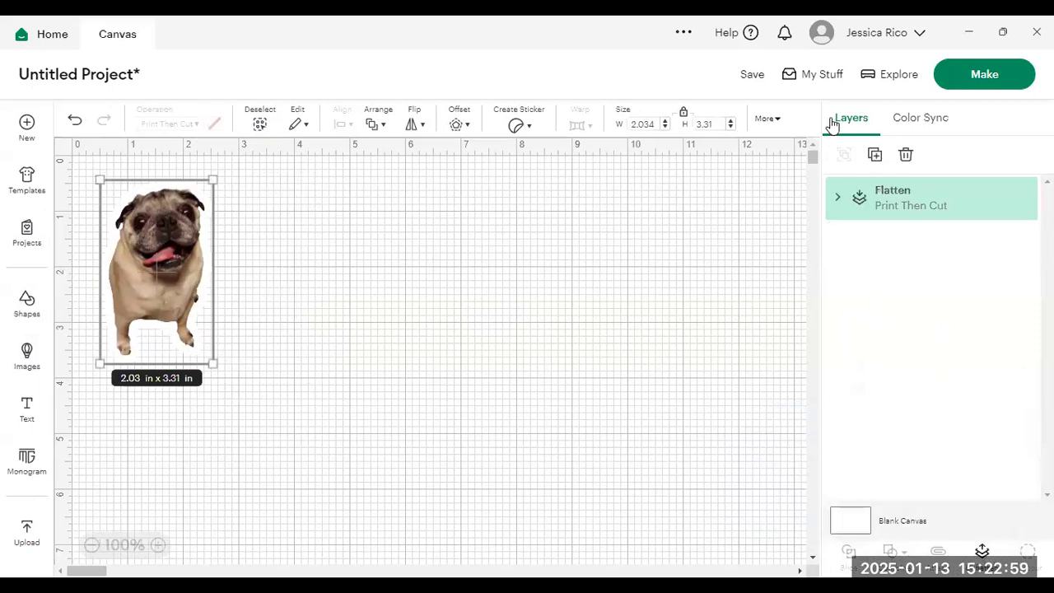
left_click_drag(162, 267, 103, 262)
left_click_drag(212, 272, 133, 272)
- Examine the flattened layer's contents, and move the flattened dog to about x 0.49, y 0.35
left_click(838, 200)
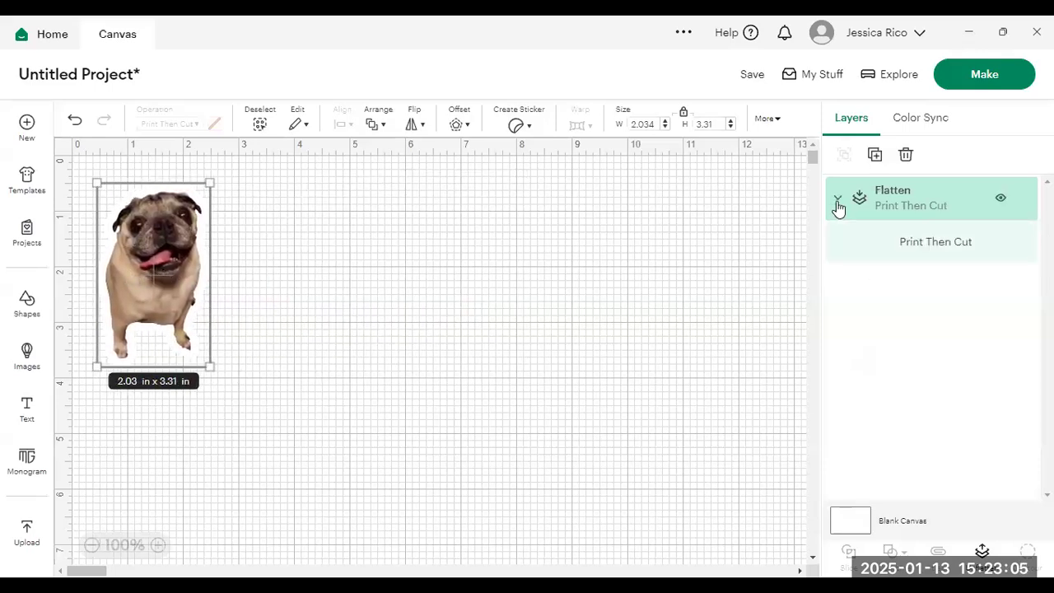
left_click(836, 202)
left_click(836, 202)
left_click(836, 202)
mouse_move(146, 252)
left_mouse_down()
mouse_move(438, 260)
mouse_move(139, 272)
mouse_move(148, 242)
left_mouse_up()
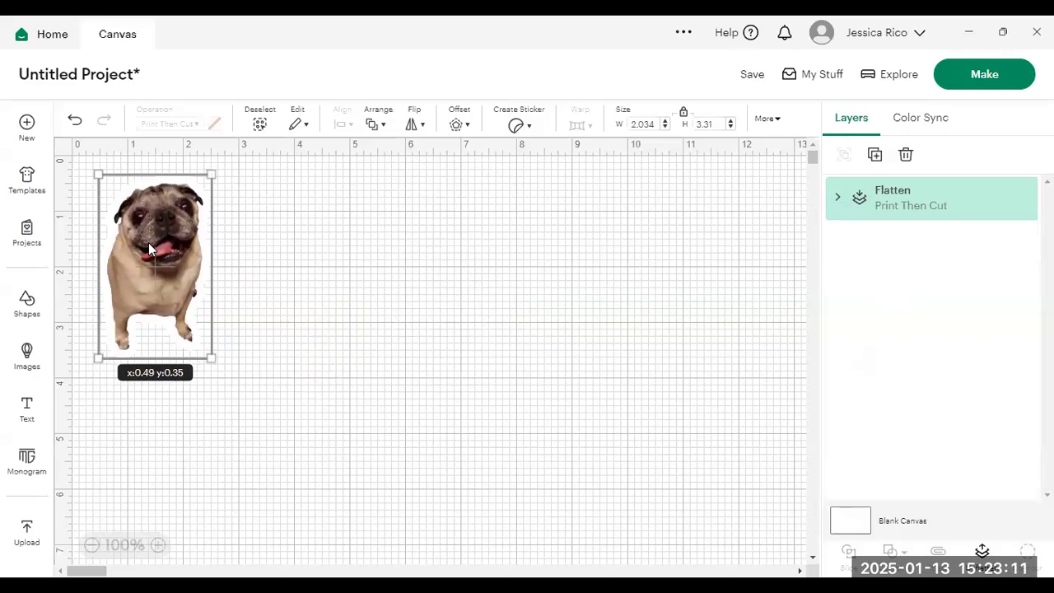
left_click(758, 365)
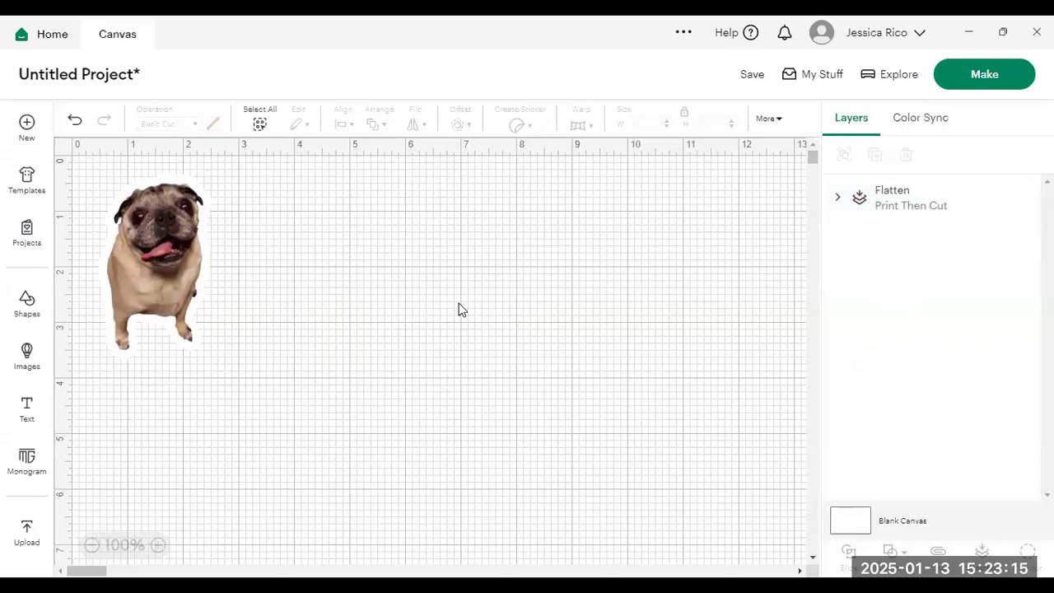
- Delete the flattened dog image from the canvas
left_click_drag(142, 258, 150, 247)
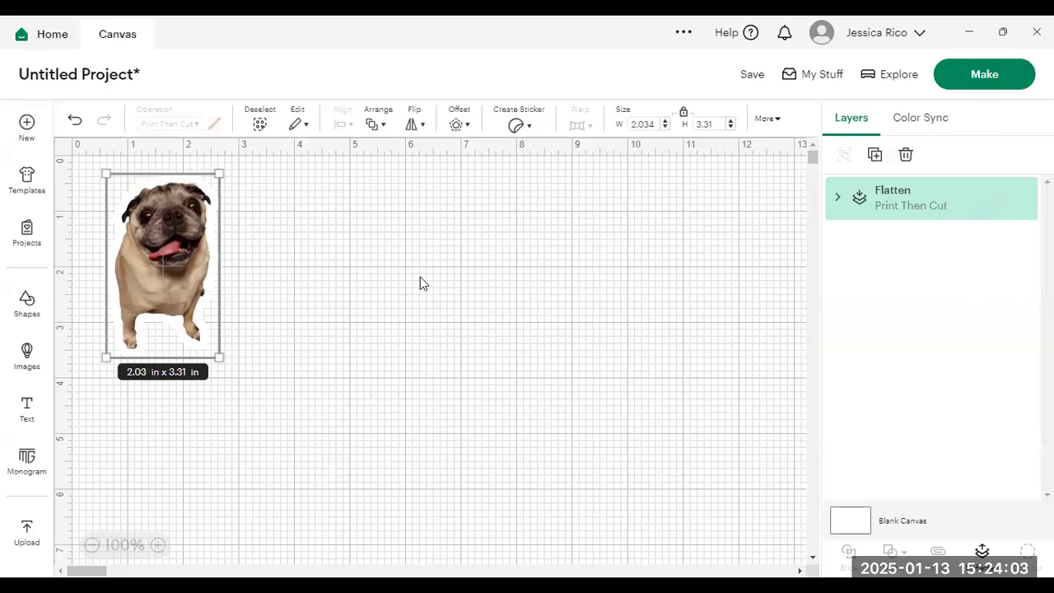
left_click(347, 362)
left_click(180, 262)
key("Delete")
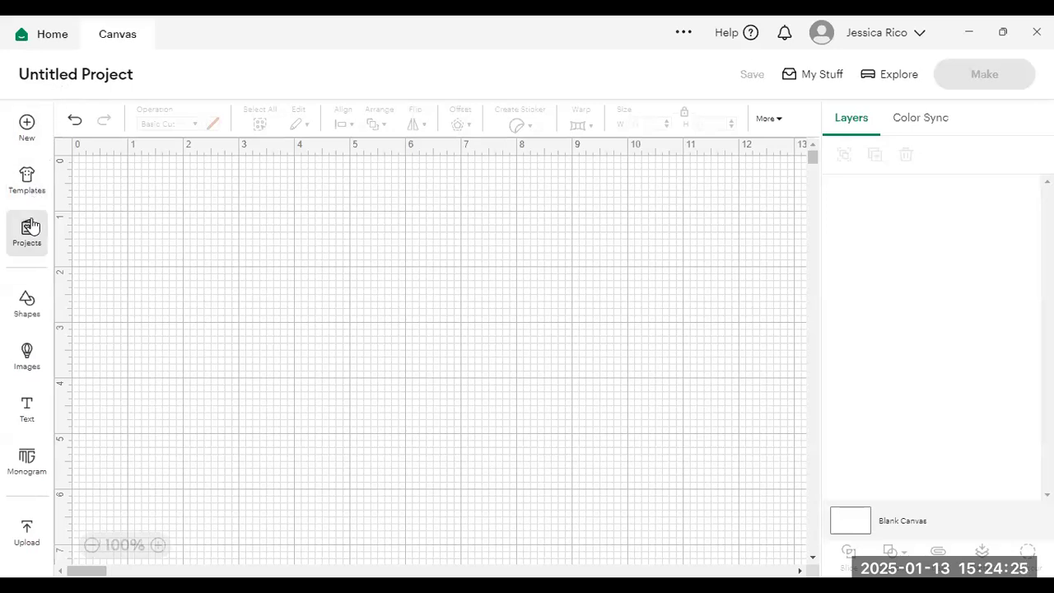
- Open the image library's dog search and remove the Free filter
left_click(29, 373)
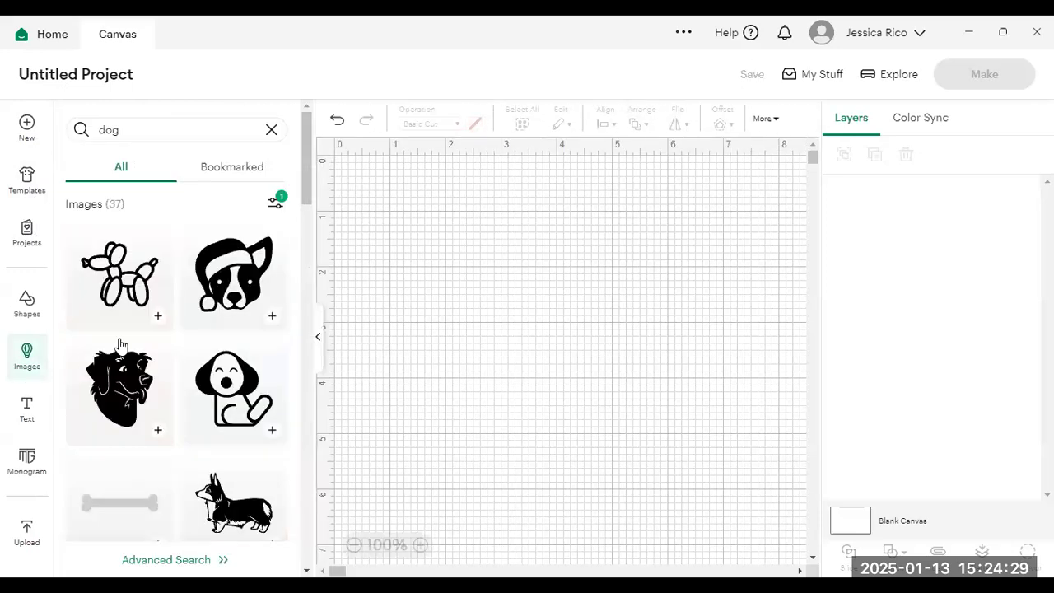
left_click(274, 207)
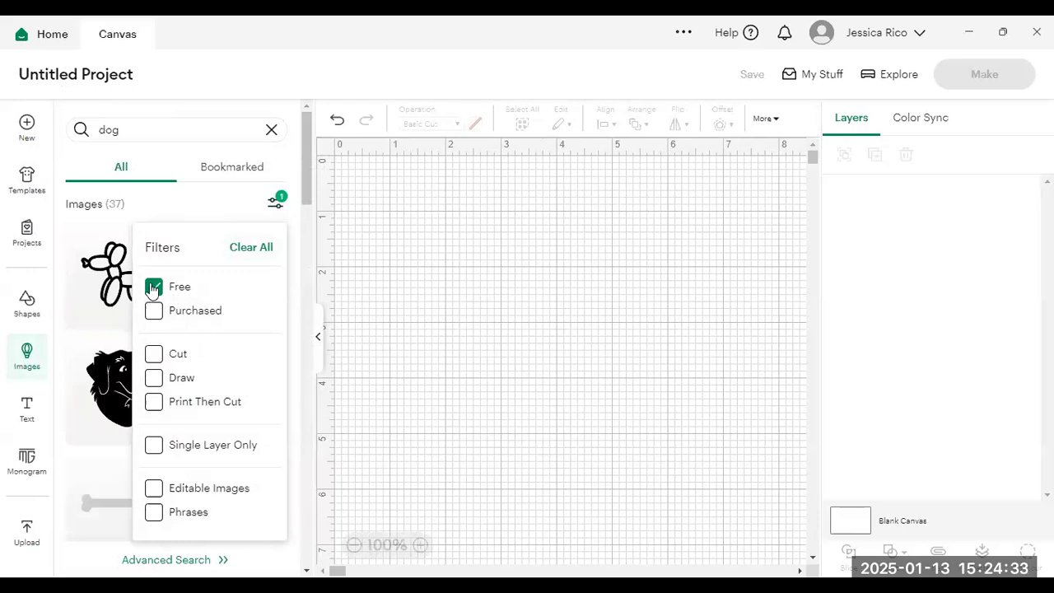
left_click(153, 287)
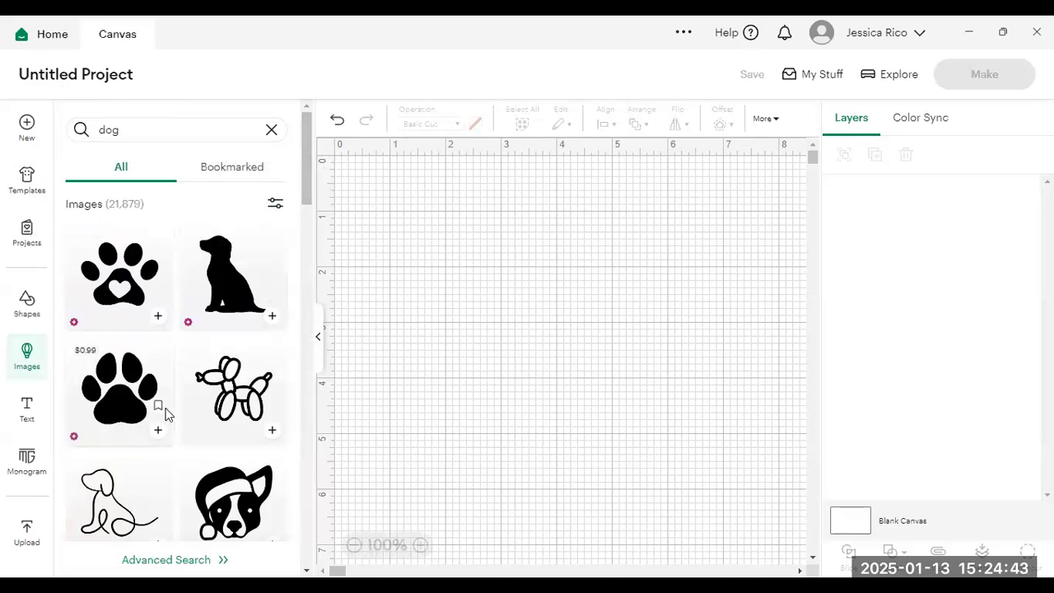
- Filter the dog image search to show only free images
left_click(275, 205)
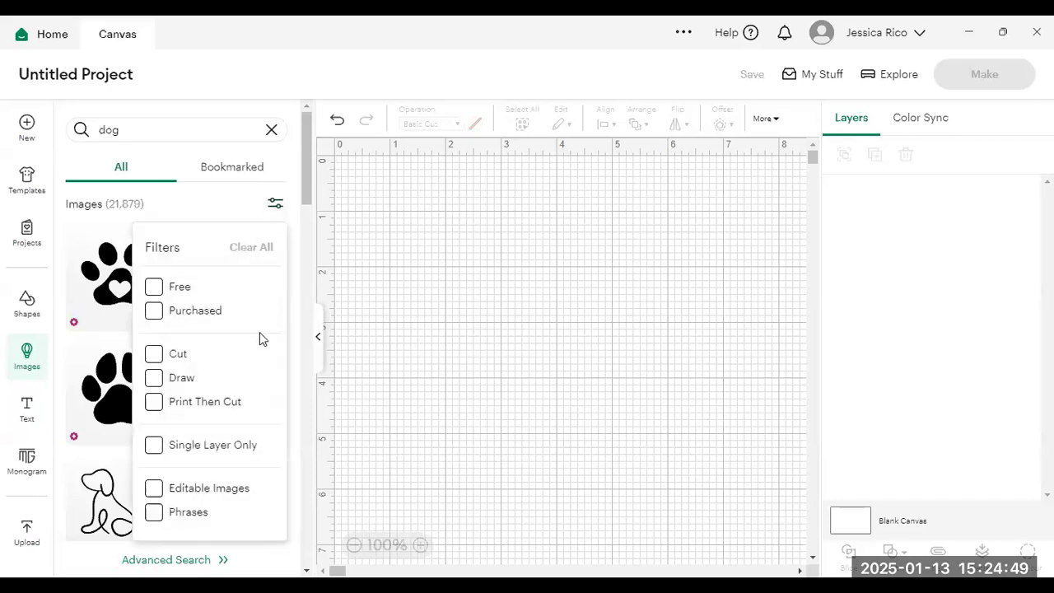
left_click(154, 288)
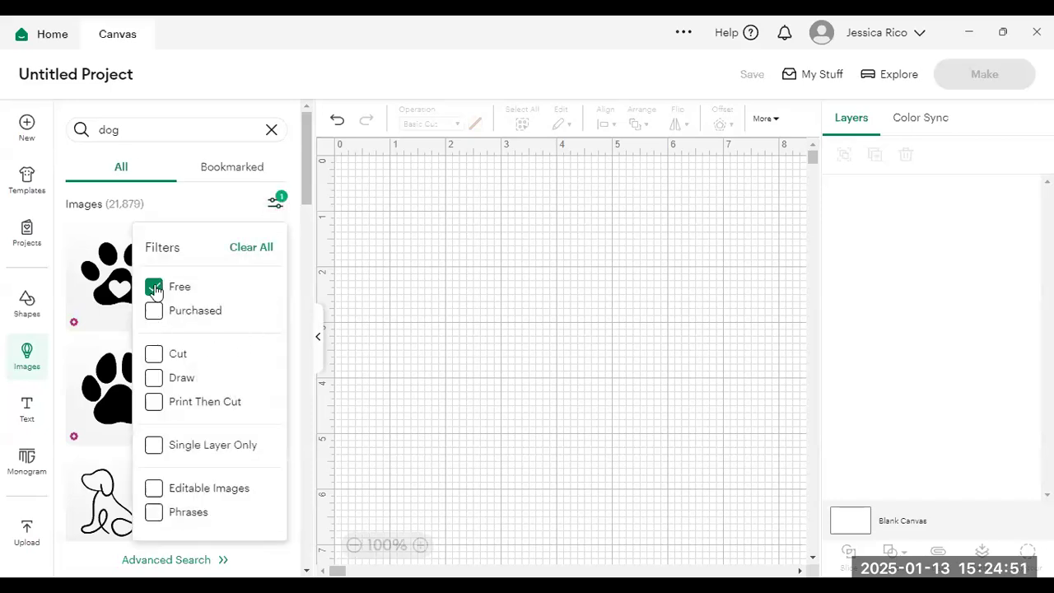
left_click(206, 196)
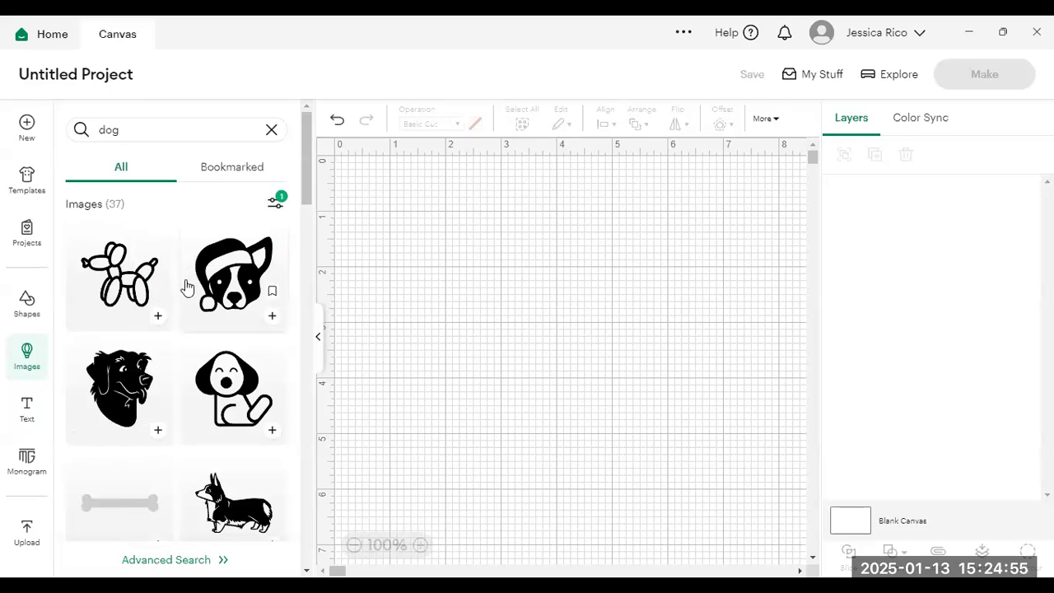
- Browse the free dog images and bookmark the dark brown Scottie dog
scroll(214, 295, "down", 5)
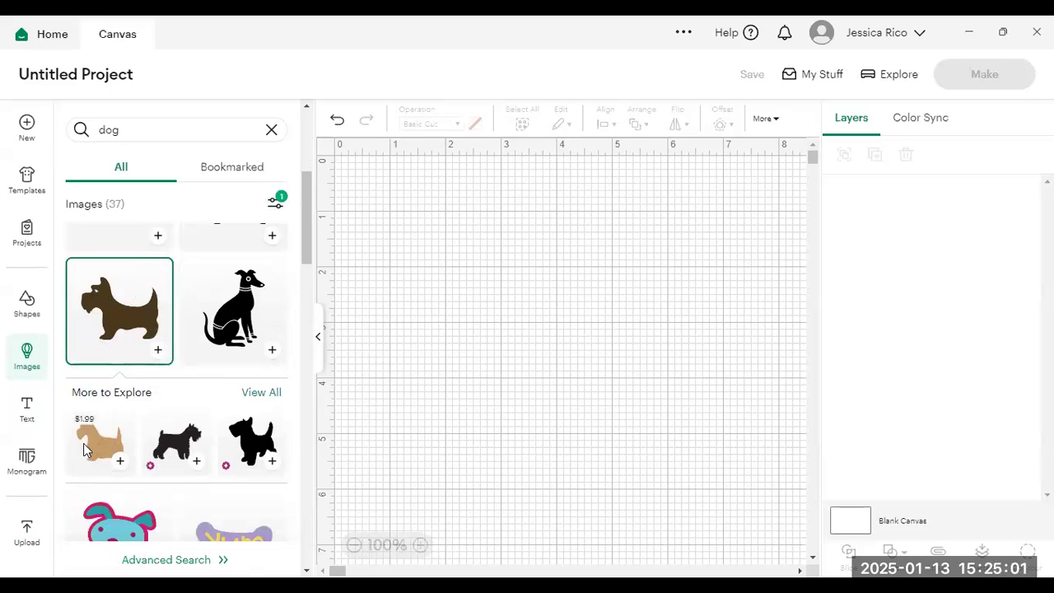
scroll(162, 399, "down", 2)
scroll(161, 400, "down", 1)
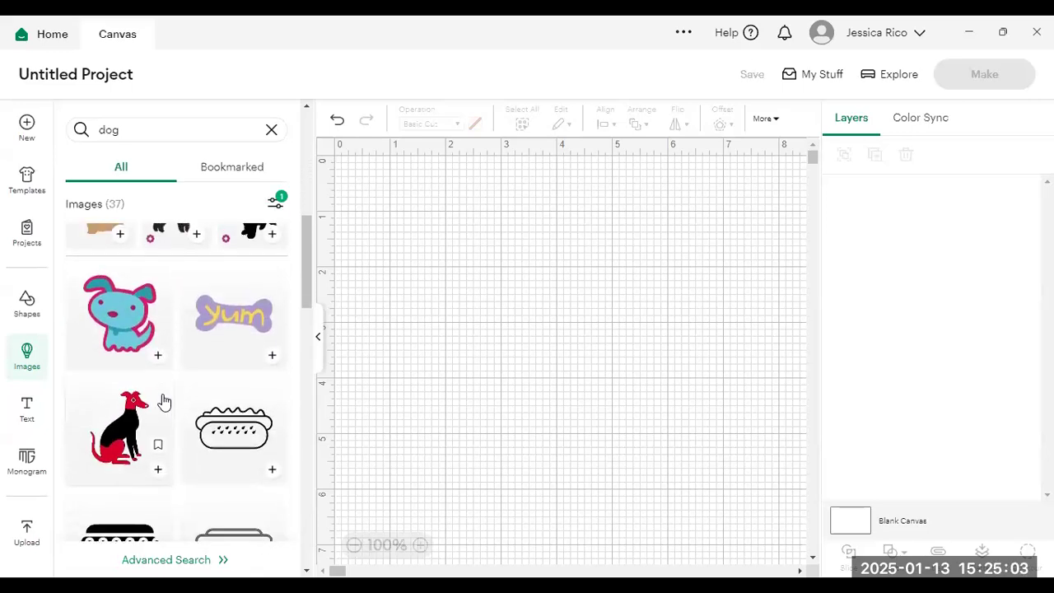
scroll(161, 401, "up", 3)
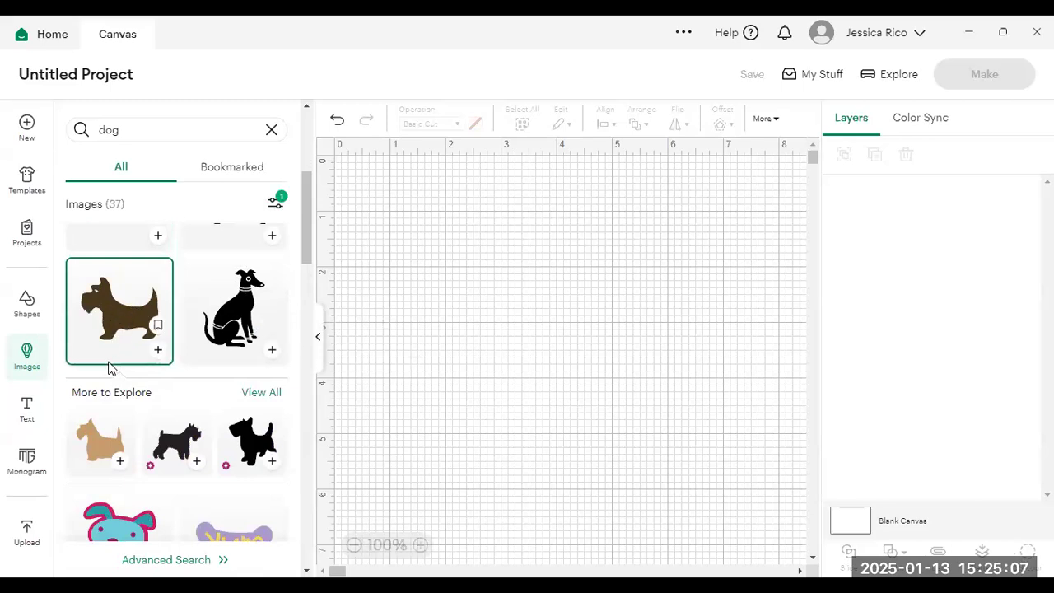
left_click(156, 327)
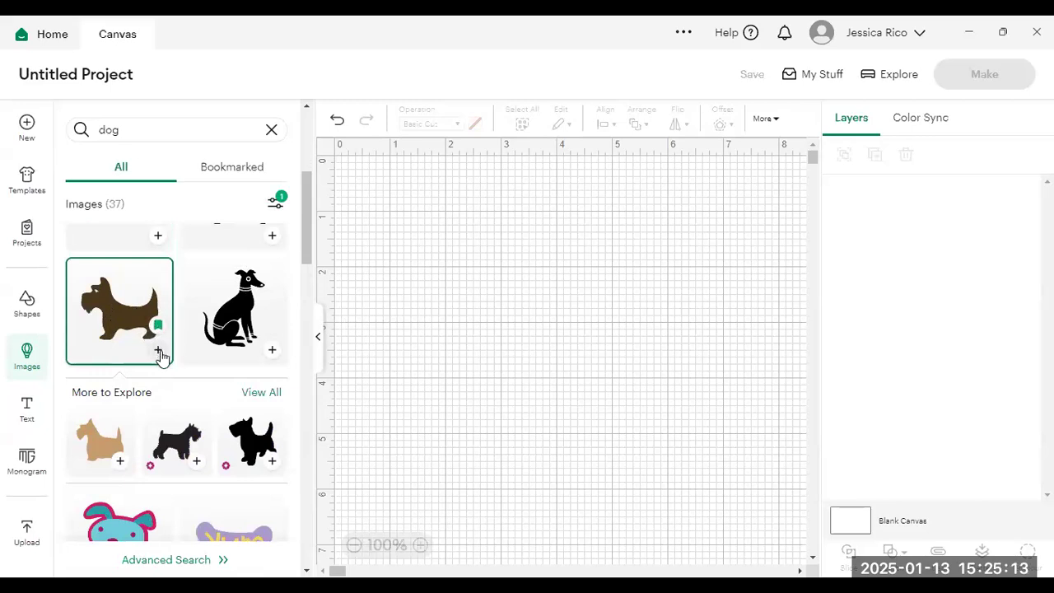
- Check the bookmarked dog images against the full results, reopening the image library to look for the bookmarked Scottie
left_click(220, 175)
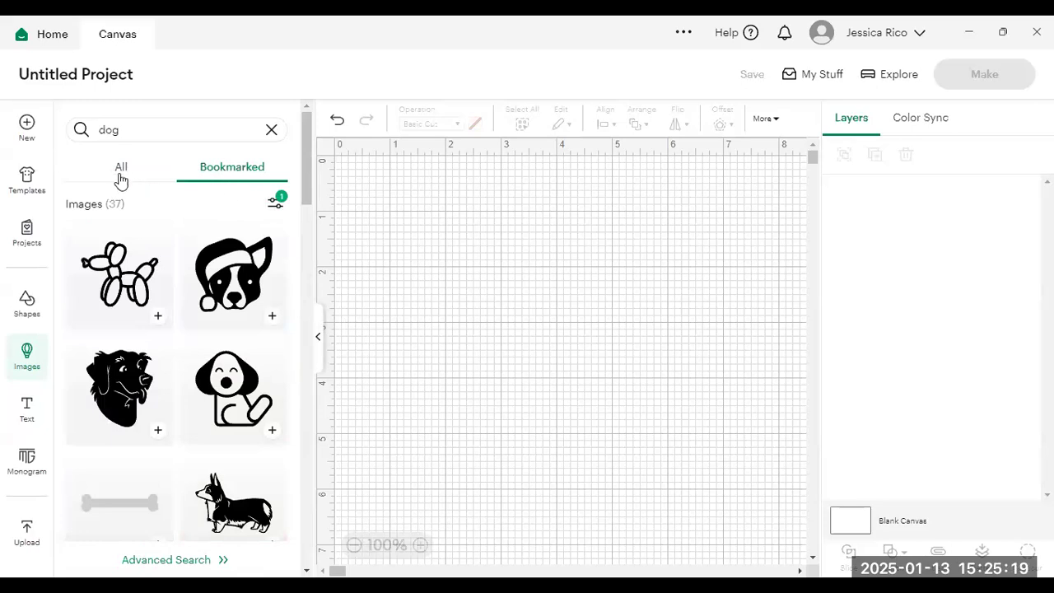
scroll(180, 367, "down", 3)
scroll(179, 364, "up", 4)
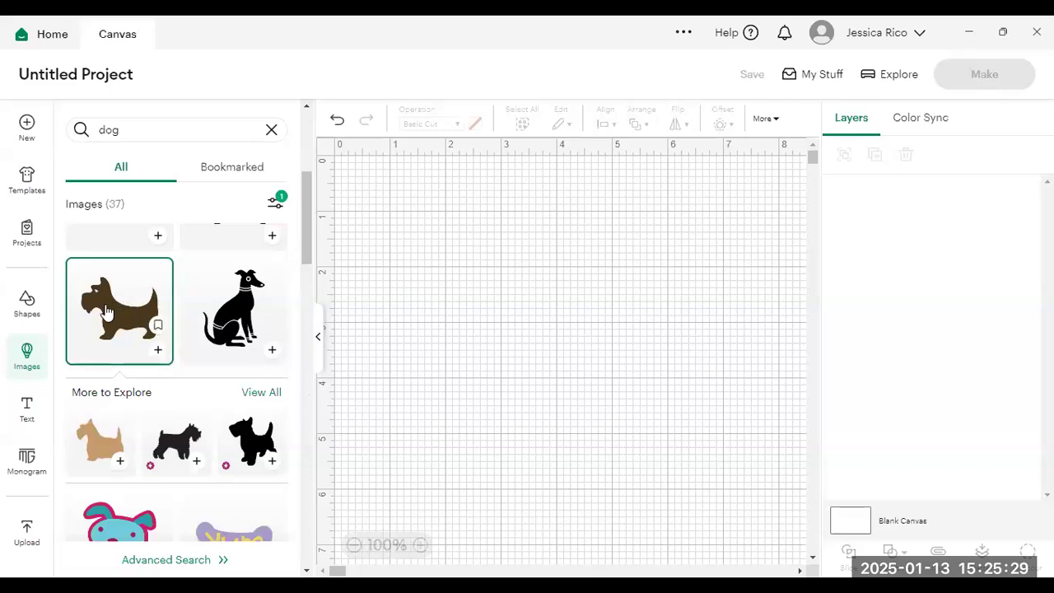
left_click(212, 170)
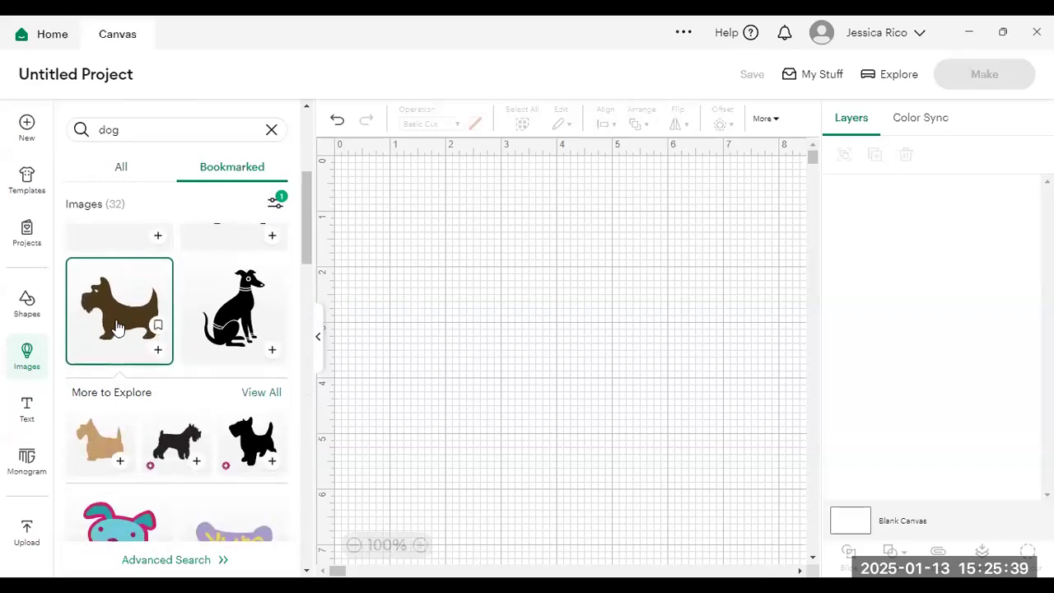
left_click(318, 338)
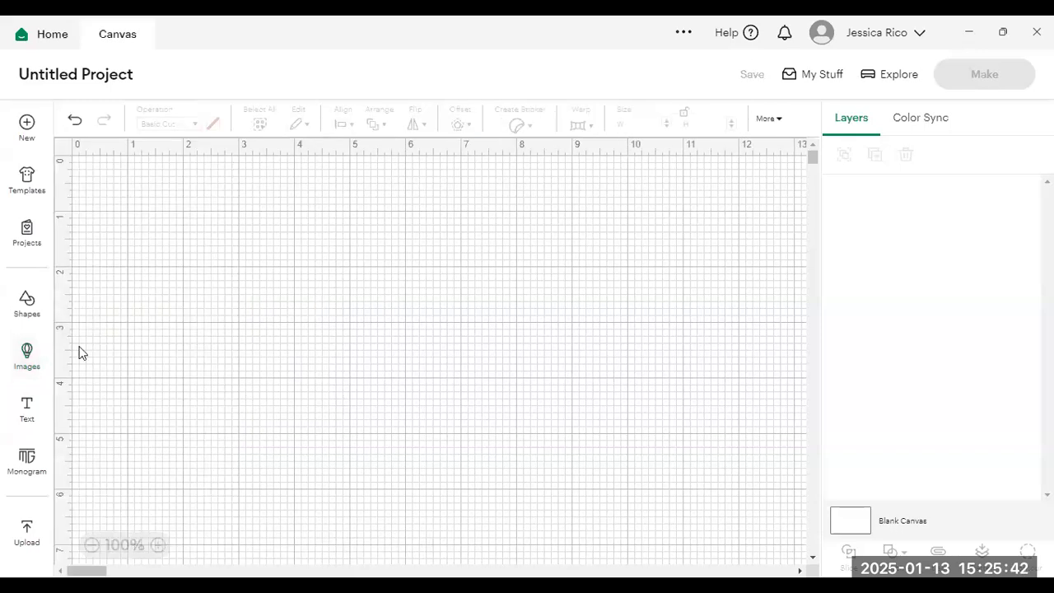
left_click(27, 355)
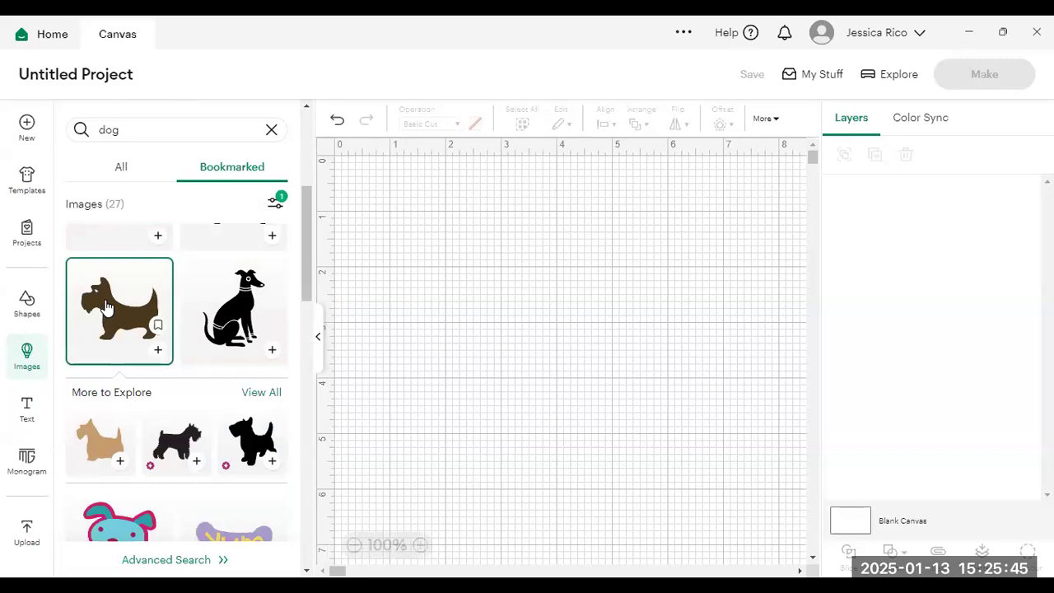
scroll(604, 309, "down", 5)
scroll(604, 311, "up", 5)
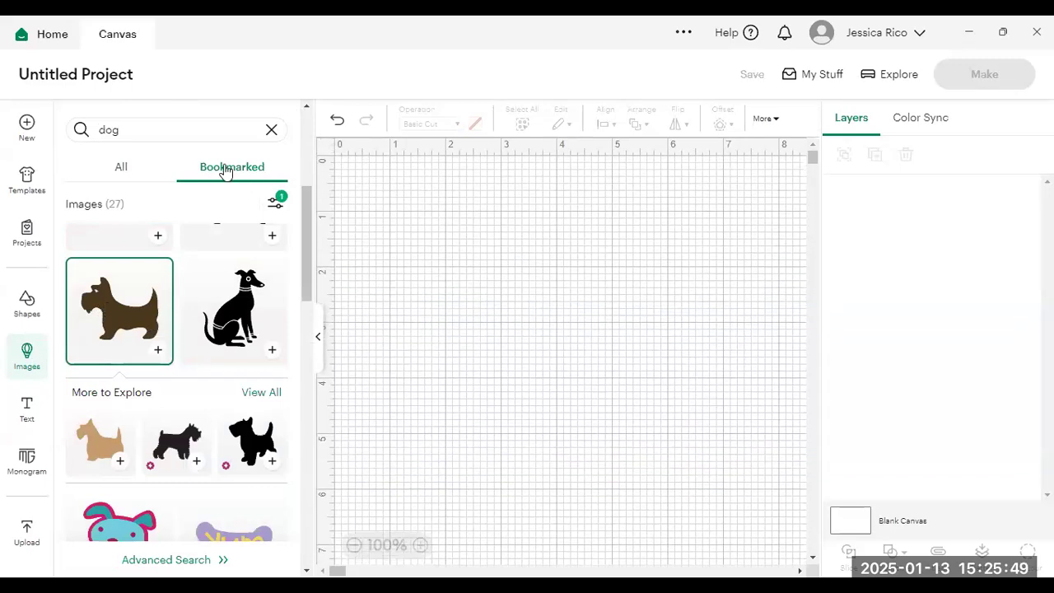
- Add the brown Scottie dog image to the canvas and position it near the canvas's upper-left corner
left_click(157, 352)
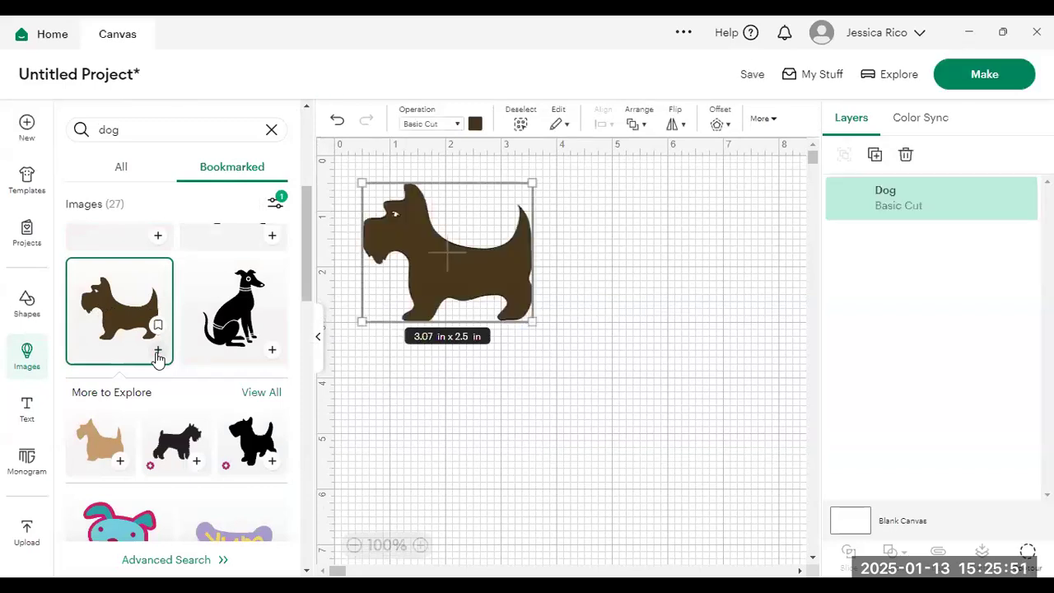
left_click(321, 340)
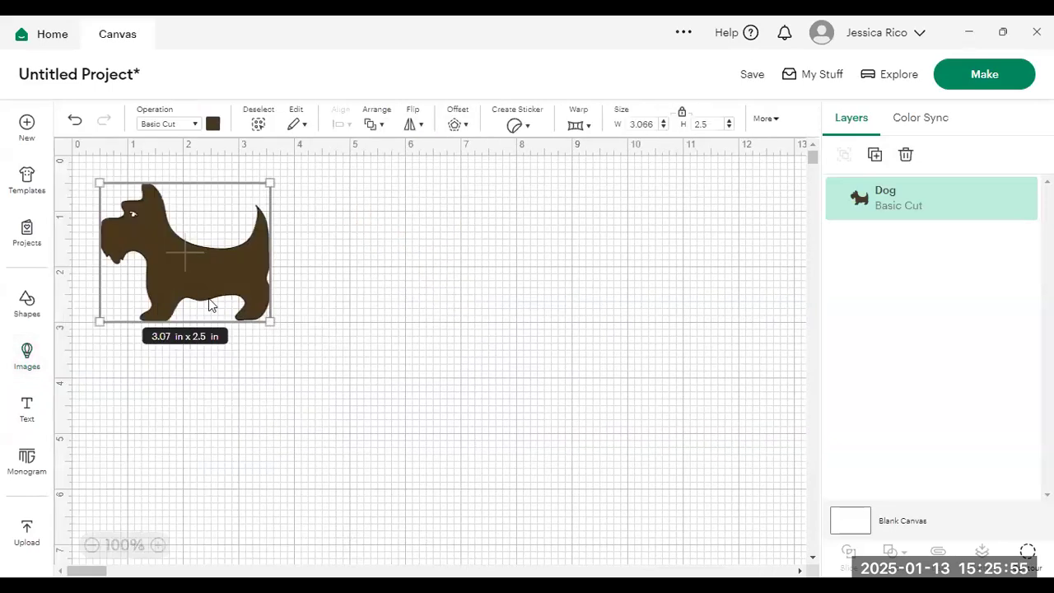
left_click_drag(184, 255, 214, 262)
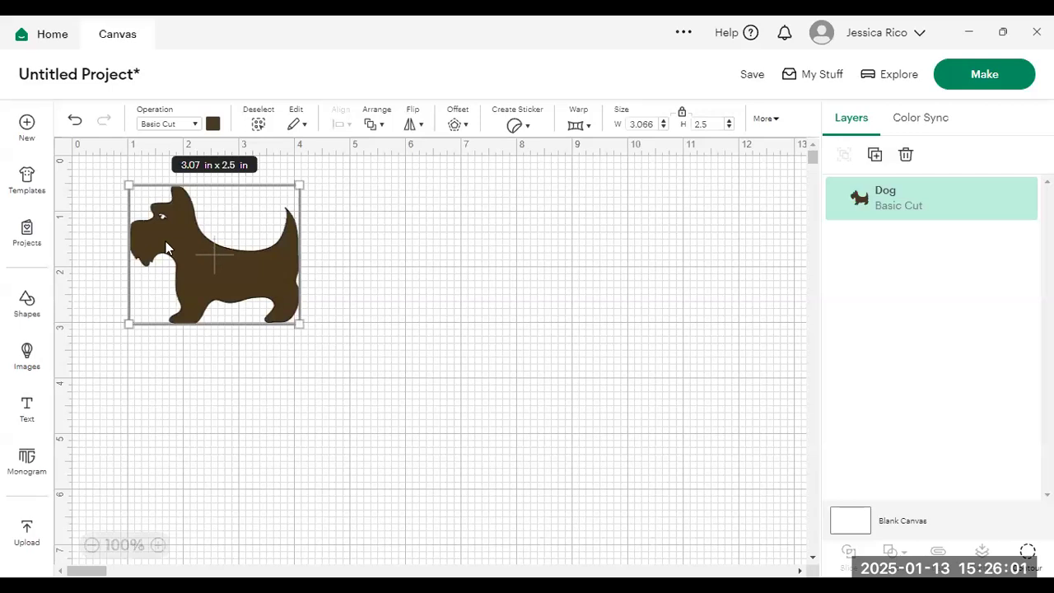
left_click_drag(171, 256, 163, 256)
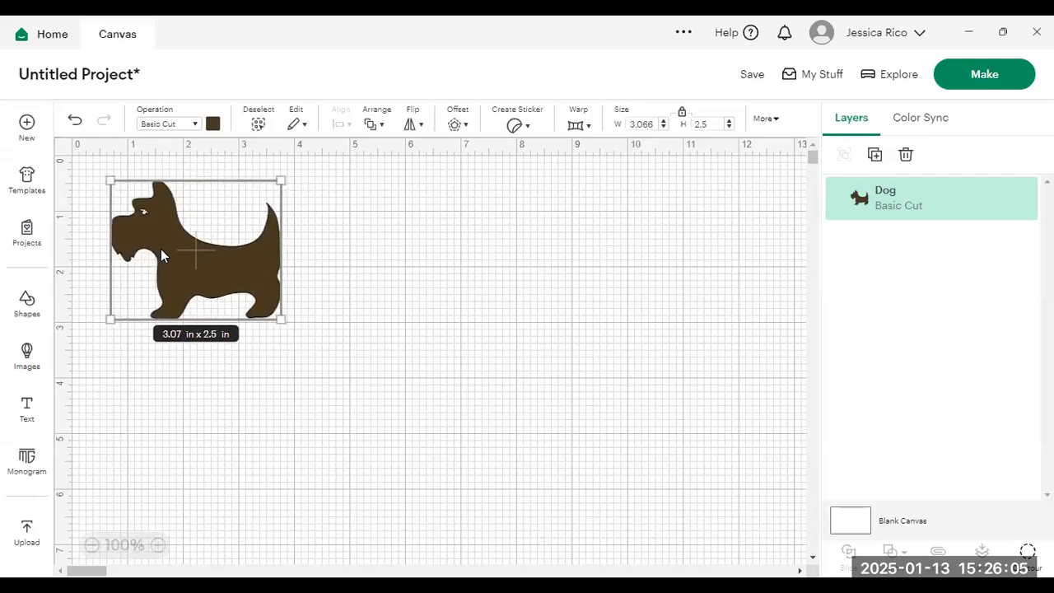
- Set the Scottie dog's width to 4.5 in with proportions locked, and shift it slightly up and left
left_click(639, 124)
type("4")
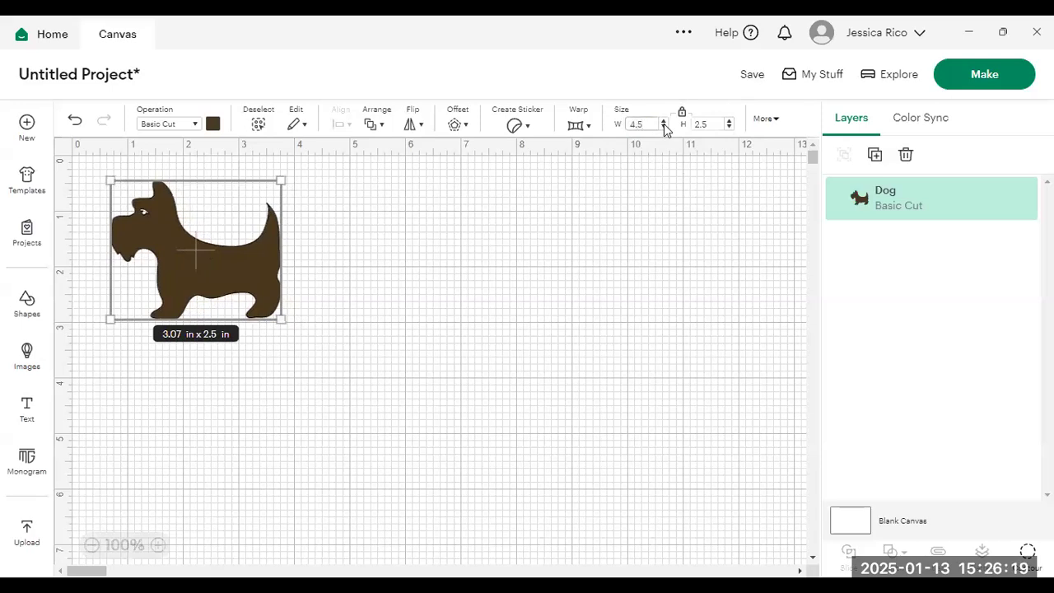
type(".5")
key("Return")
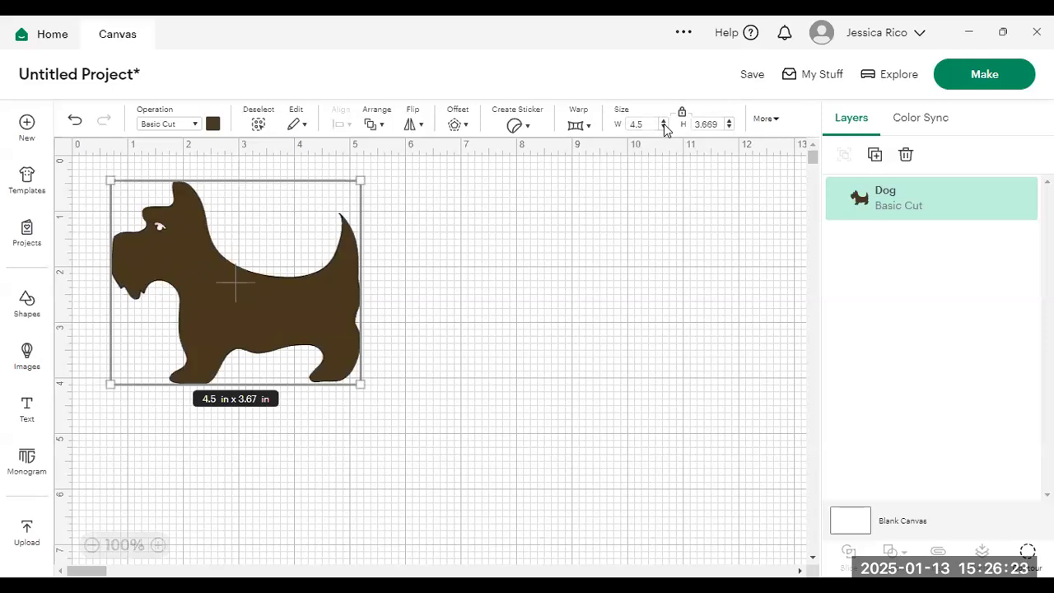
left_click_drag(279, 294, 265, 290)
left_click(570, 271)
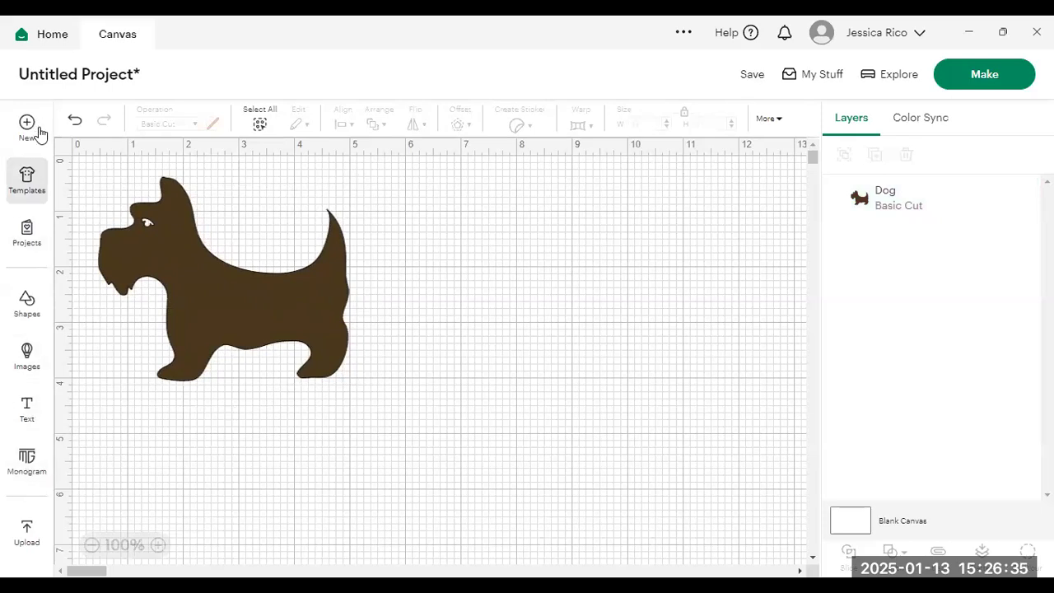
- Add a text object to the canvas below the dog and browse the featured Cricut fonts for it
left_click(37, 422)
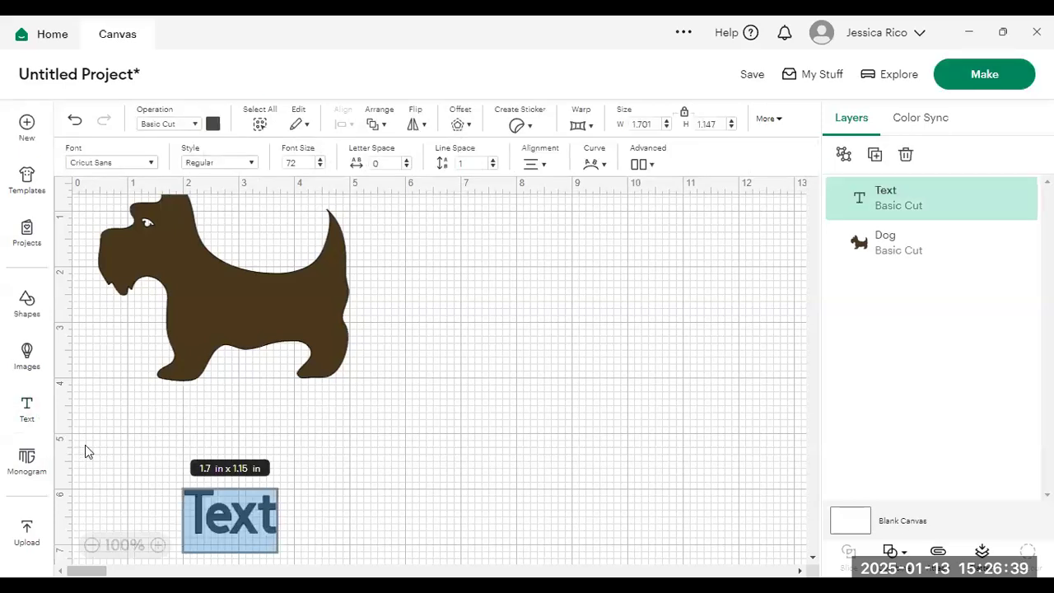
left_click(152, 163)
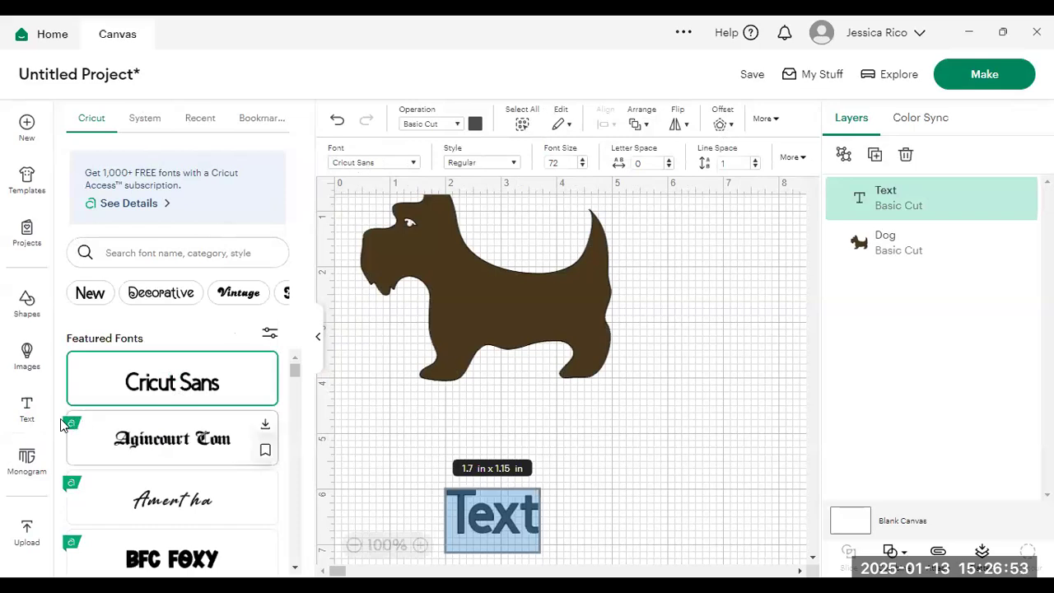
scroll(142, 436, "down", 3)
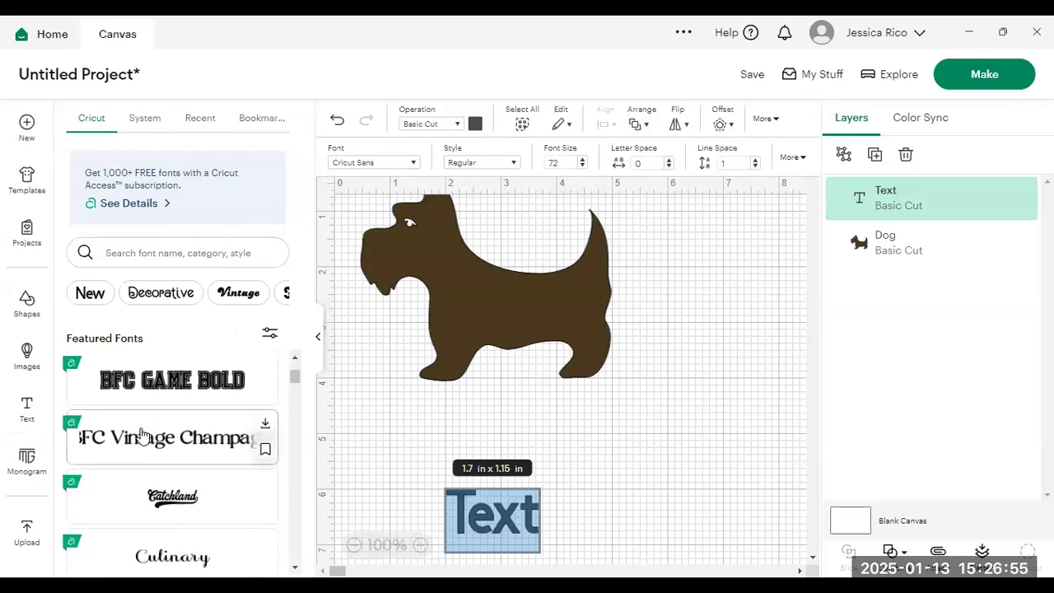
scroll(142, 435, "up", 3)
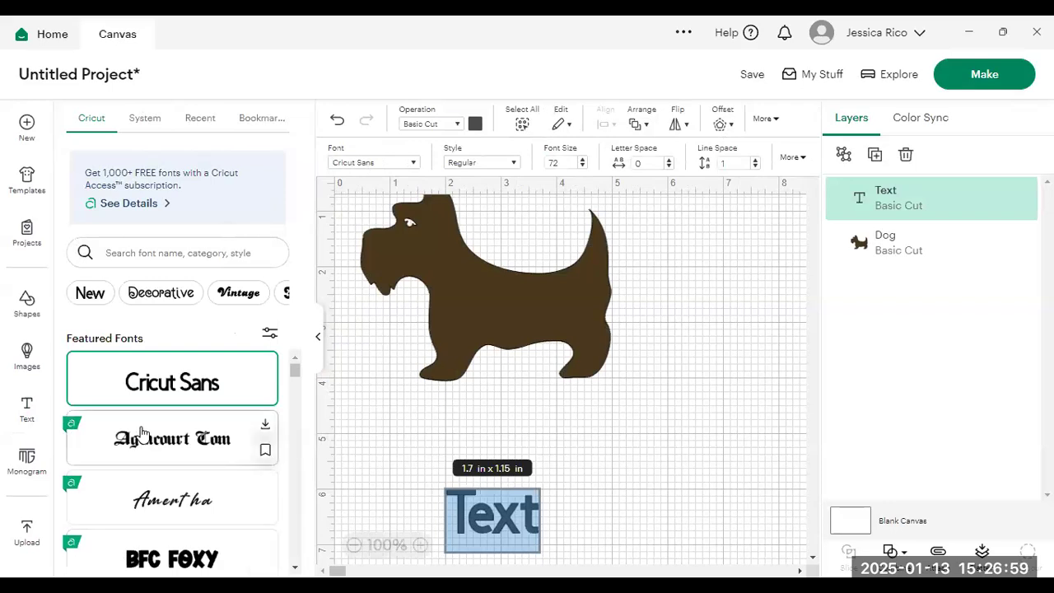
- Filter the Cricut fonts to free ones, browse the filtered list, and close it keeping Cricut Sans
left_click(272, 337)
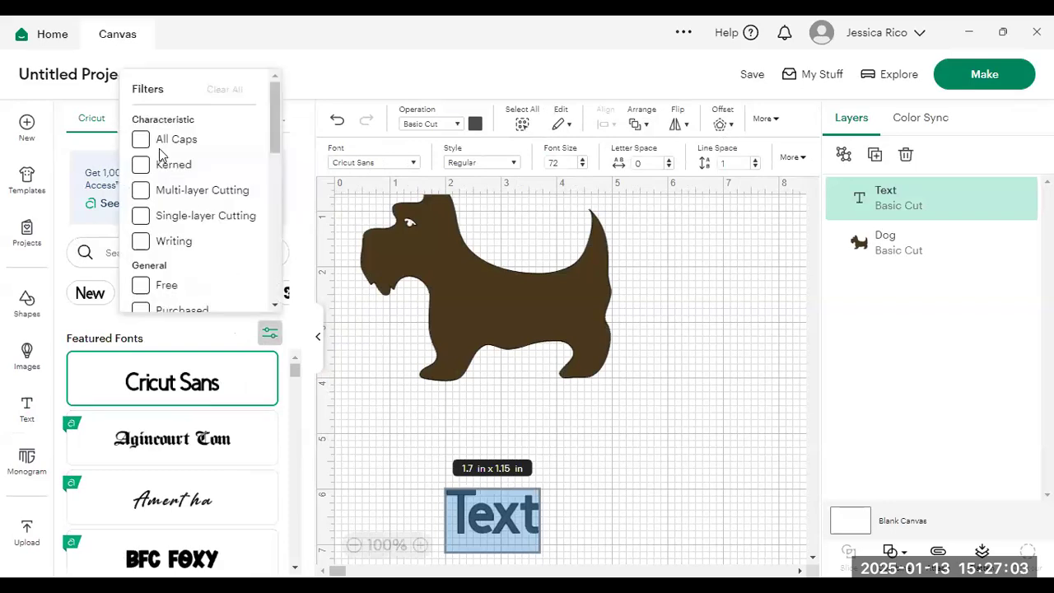
scroll(147, 216, "down", 2)
left_click(142, 211)
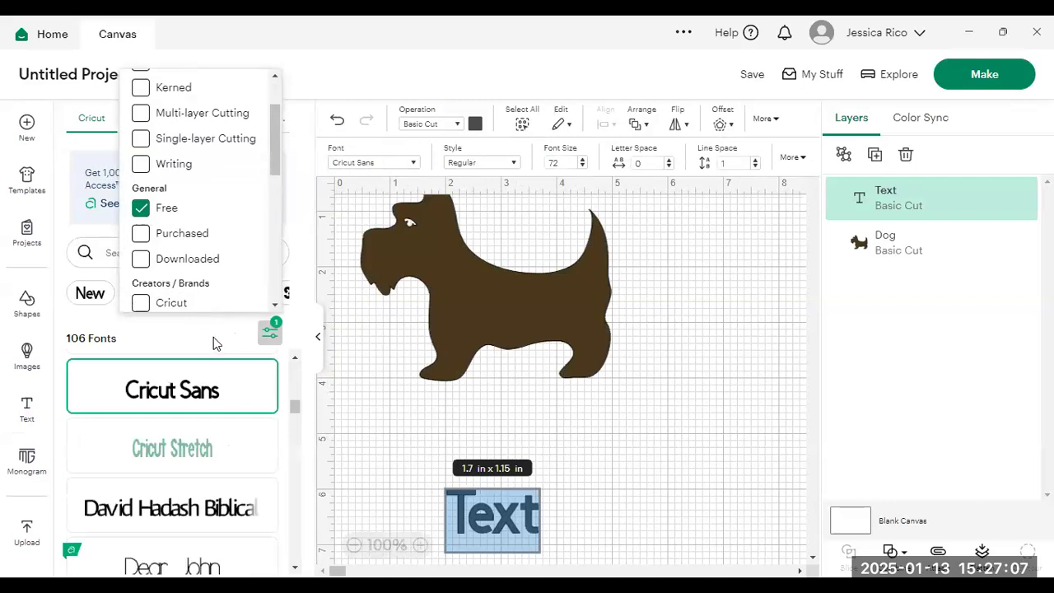
left_click(214, 337)
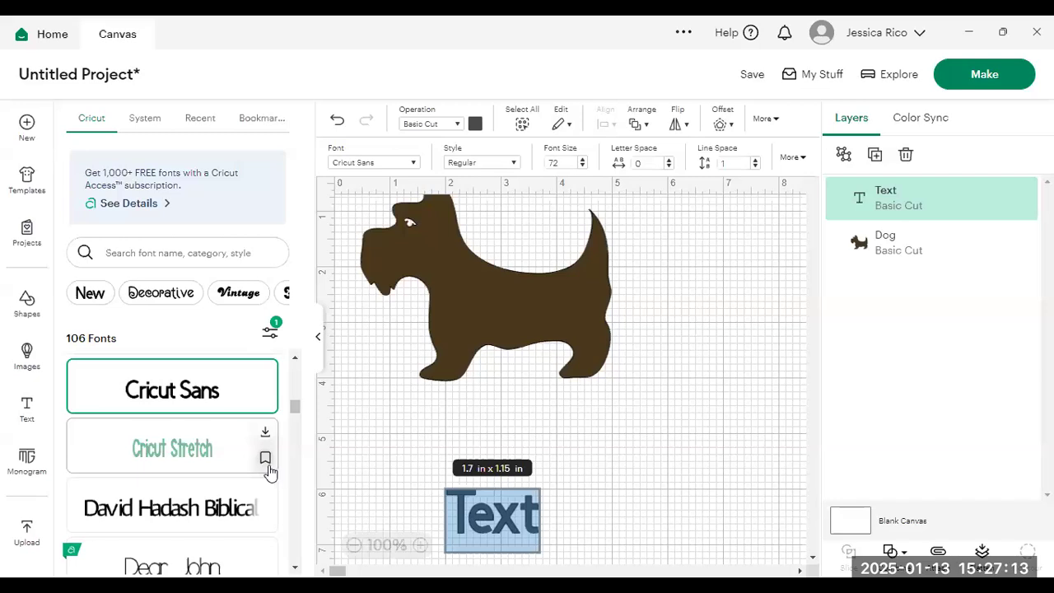
scroll(213, 484, "down", 2)
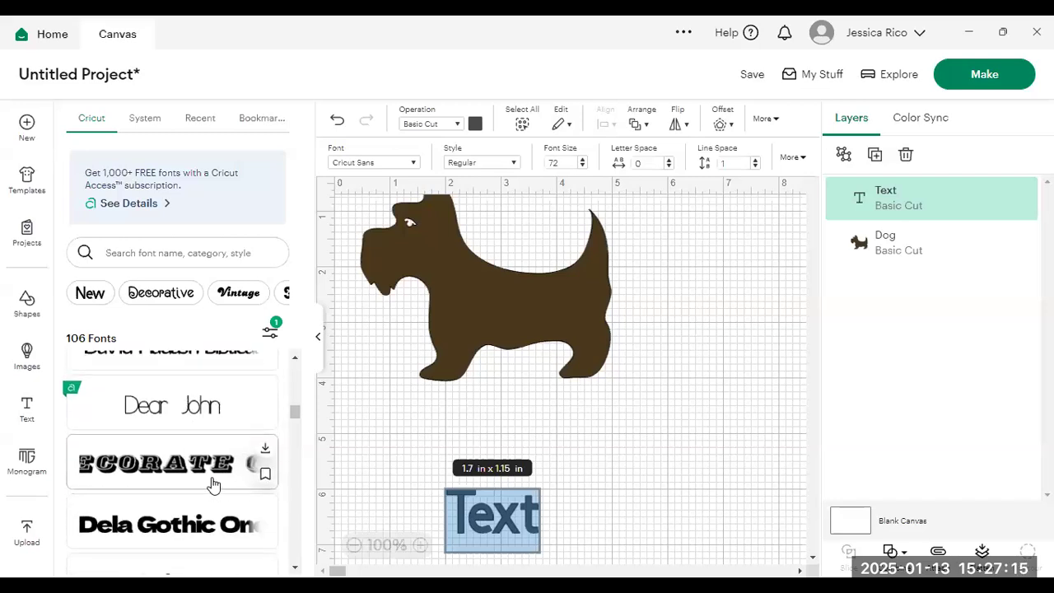
scroll(212, 485, "up", 7)
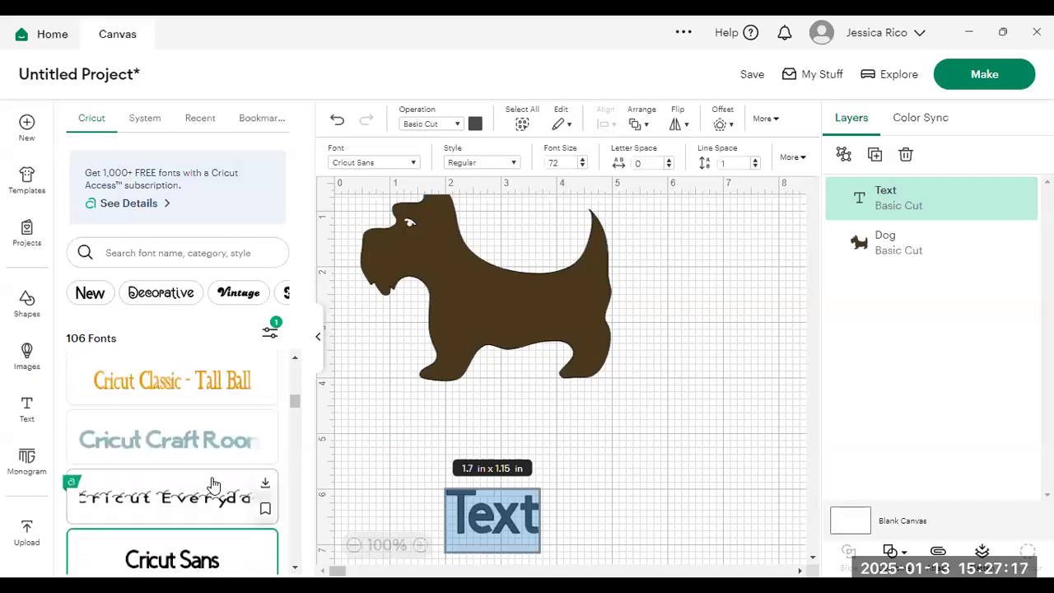
scroll(213, 481, "up", 12)
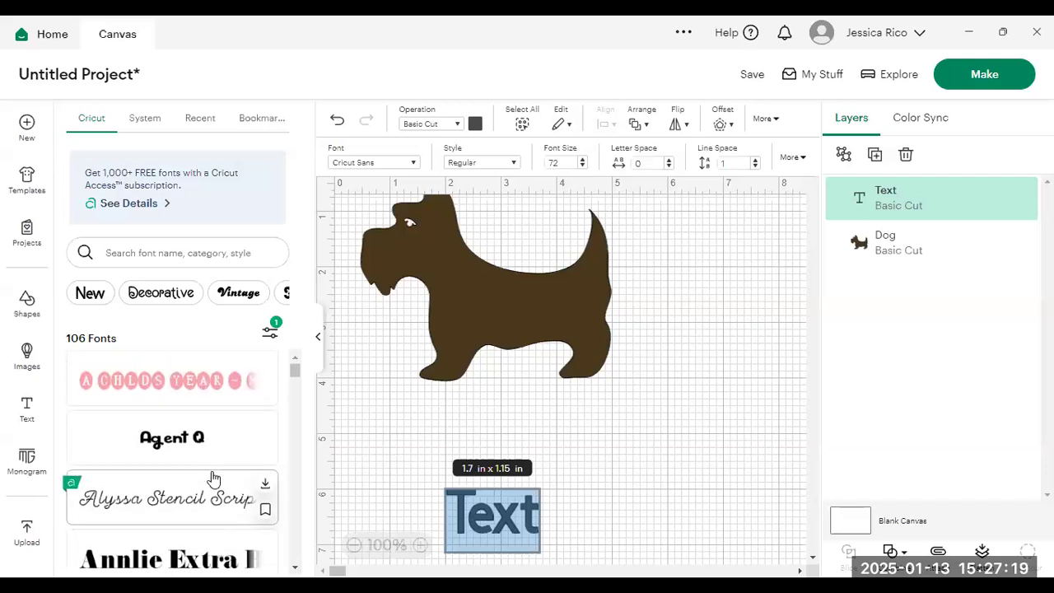
scroll(239, 449, "down", 2)
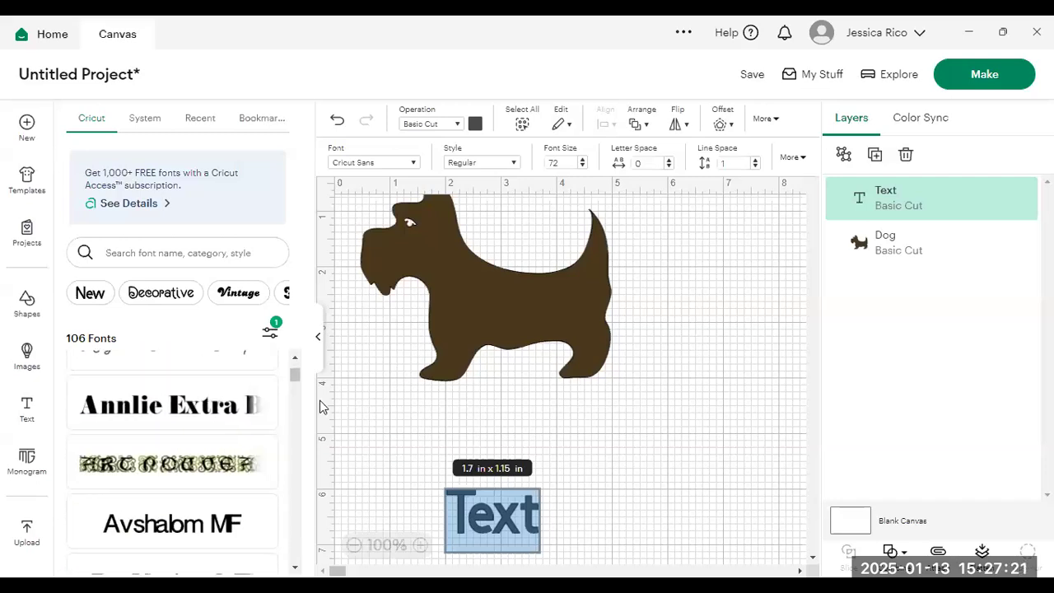
left_click(318, 352)
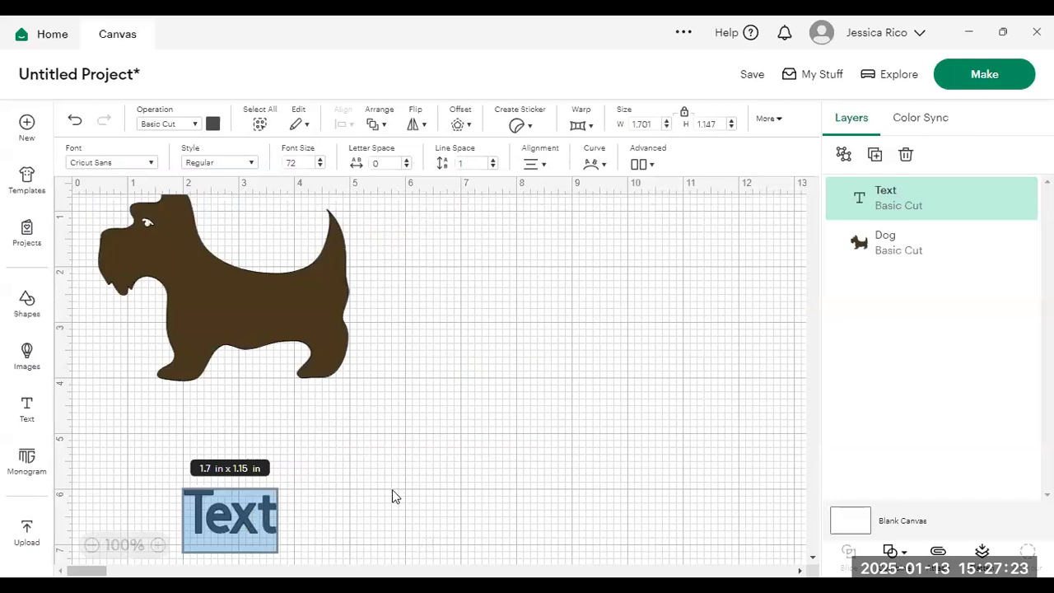
- Move the text object onto the Scottie dog's body and colour it light blue
left_click(236, 517)
left_click_drag(236, 516, 259, 307)
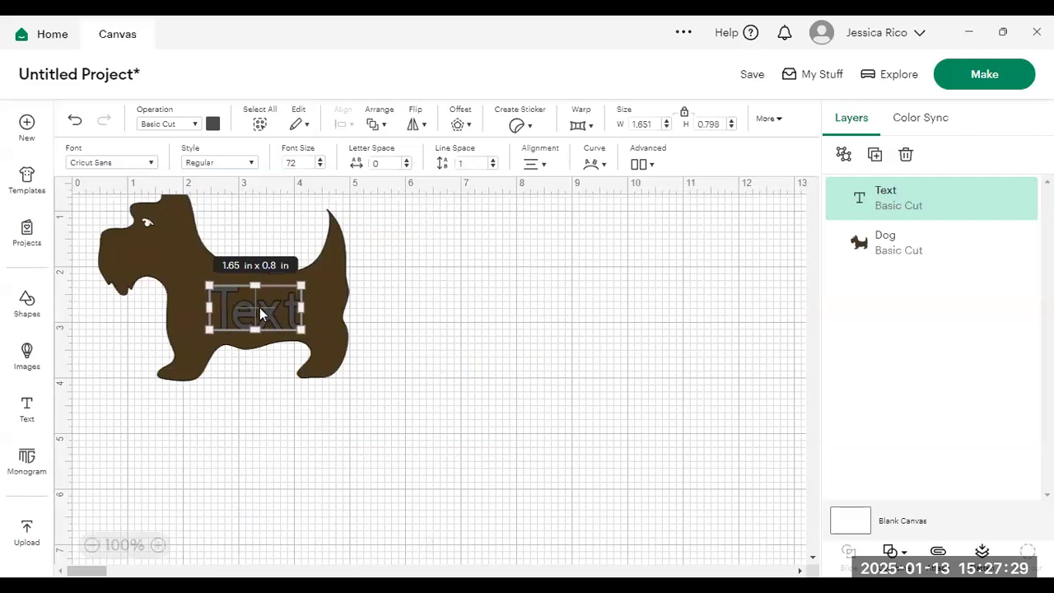
left_click(212, 126)
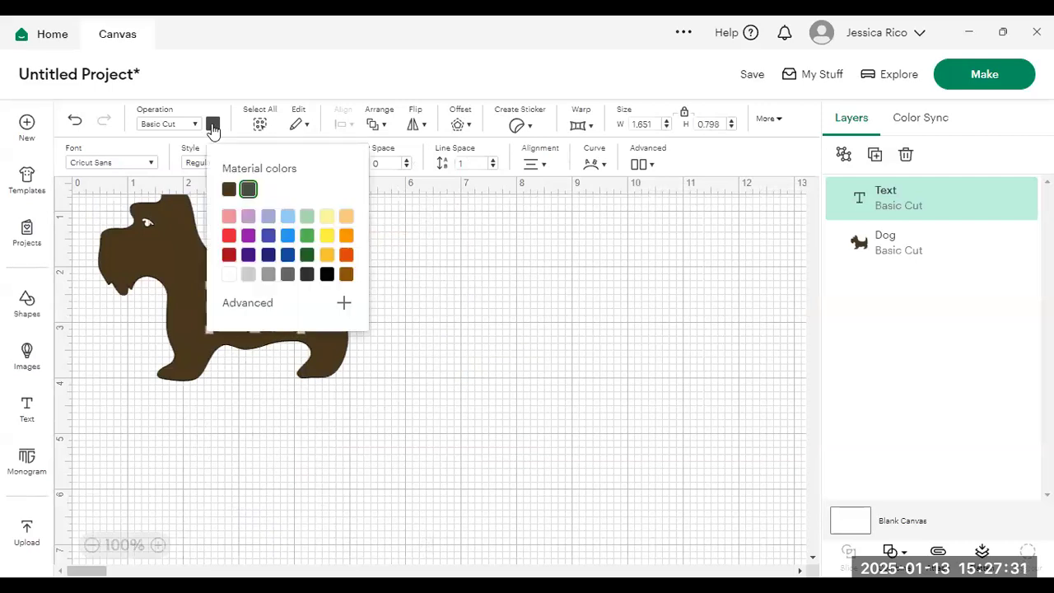
left_click(288, 219)
left_click(442, 311)
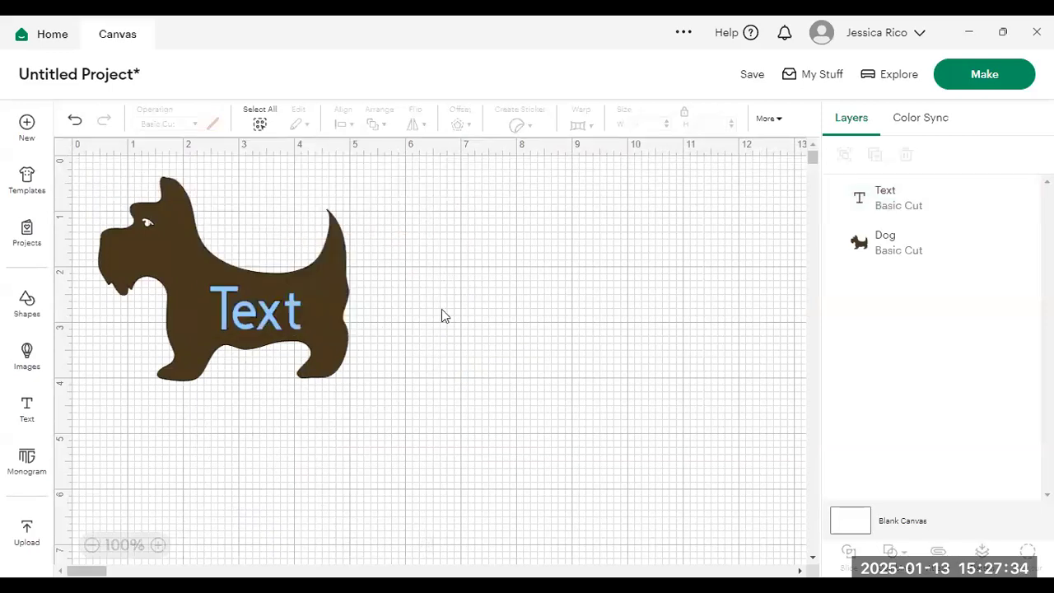
- Replace the text object's wording on the Scottie dog's body with "Max"
left_click(271, 323)
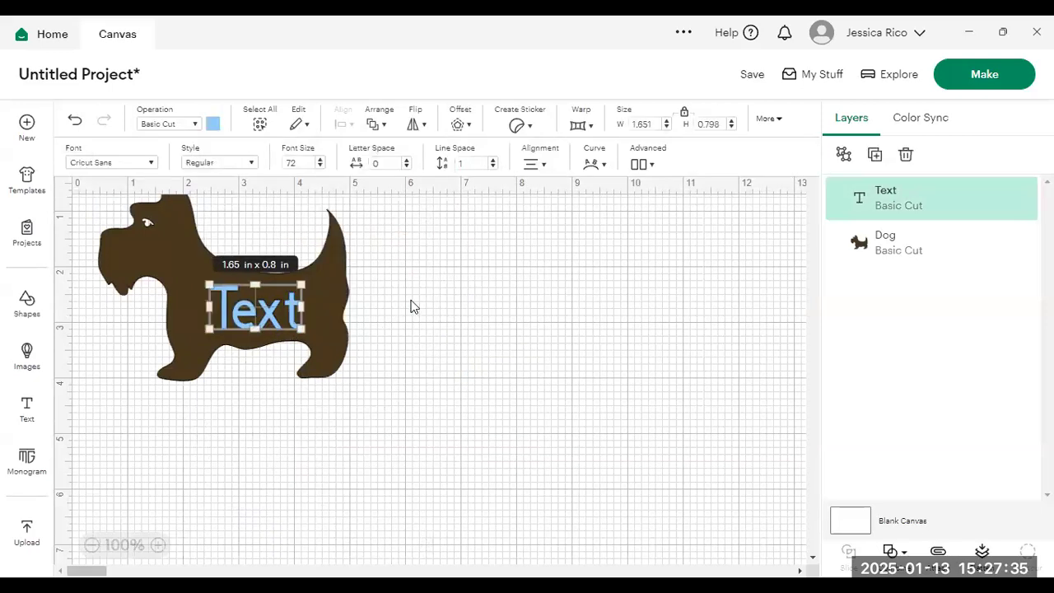
left_click(287, 316)
left_click(260, 317)
double_click(284, 310)
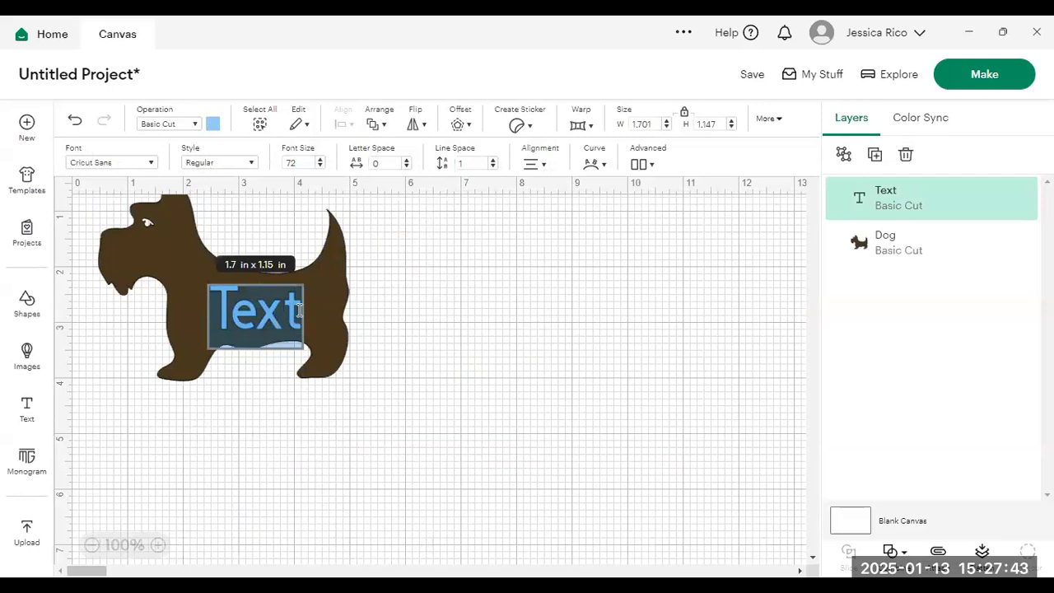
type("Max")
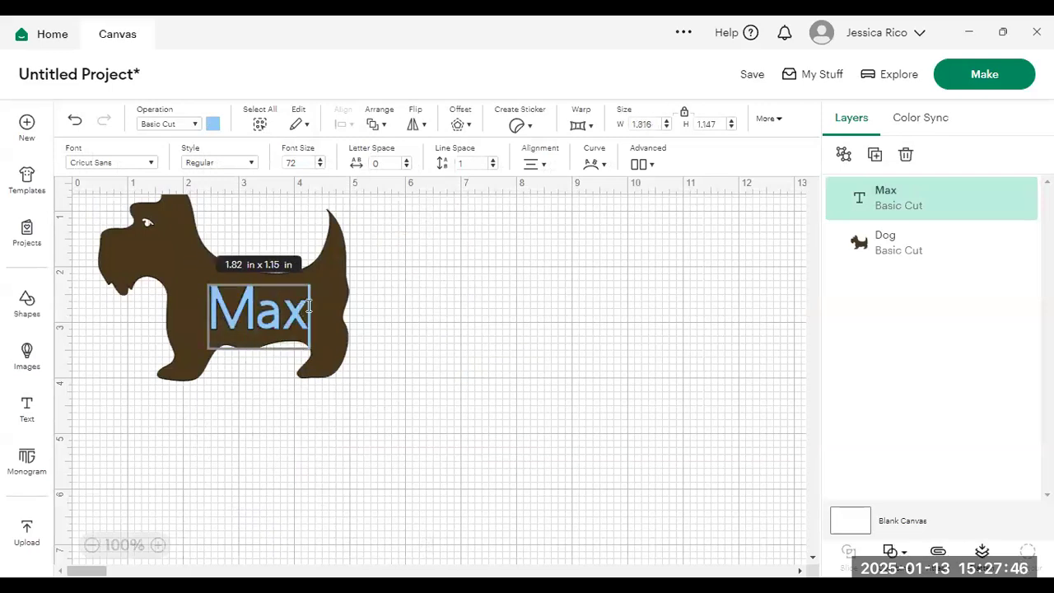
left_click(470, 302)
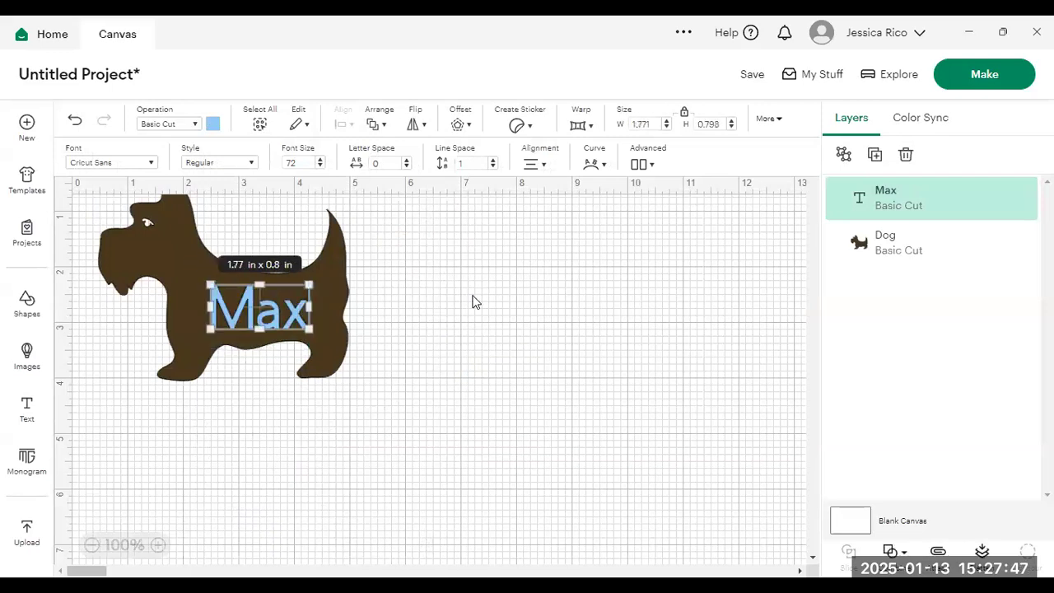
left_click(429, 327)
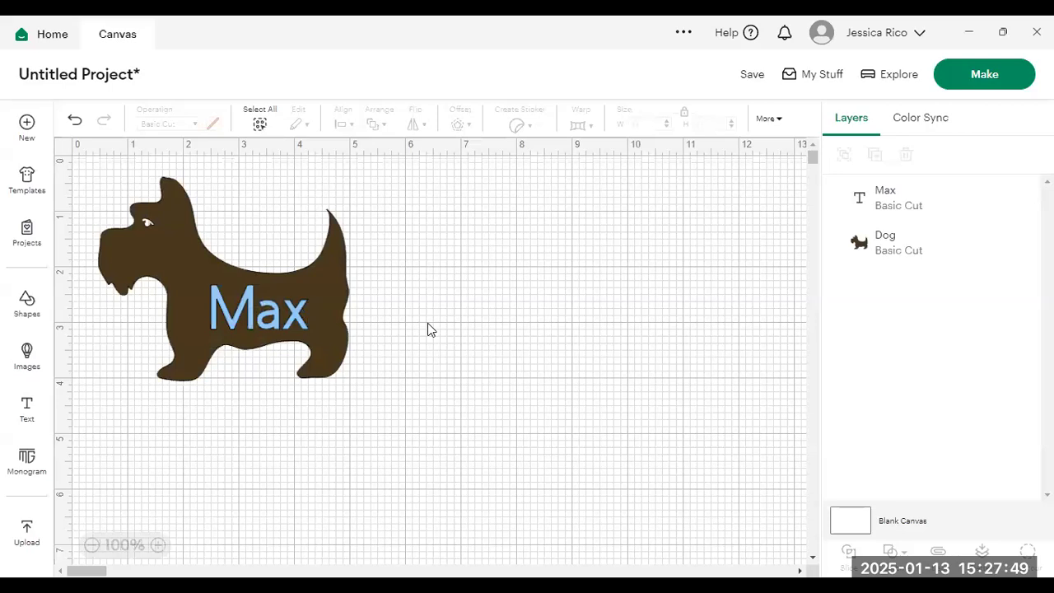
- Center the Max text and the dog horizontally, and shift the text slightly right onto the middle of the body
left_click_drag(283, 313, 136, 319)
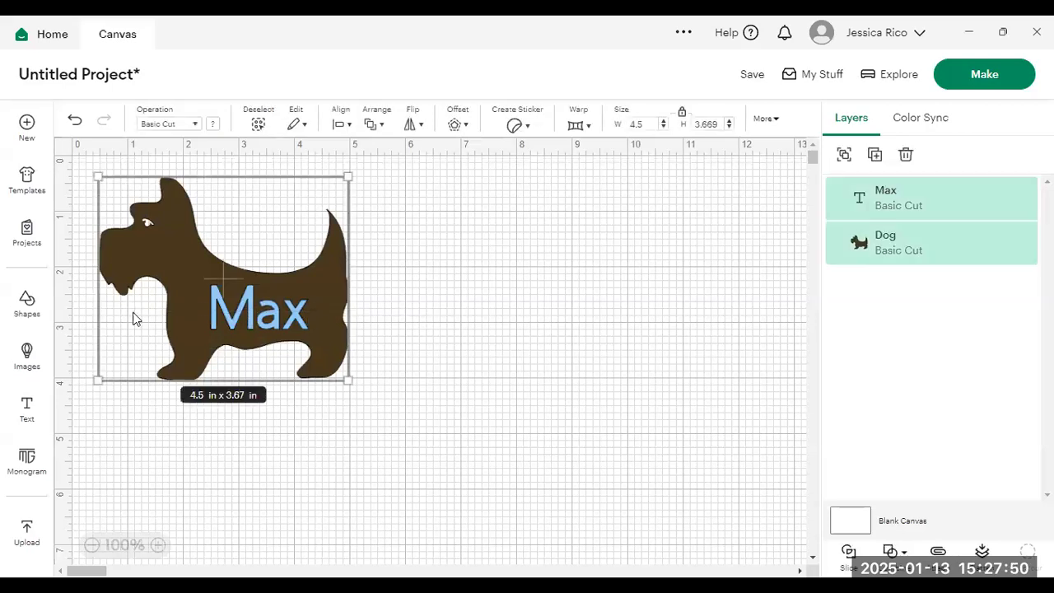
left_click(350, 126)
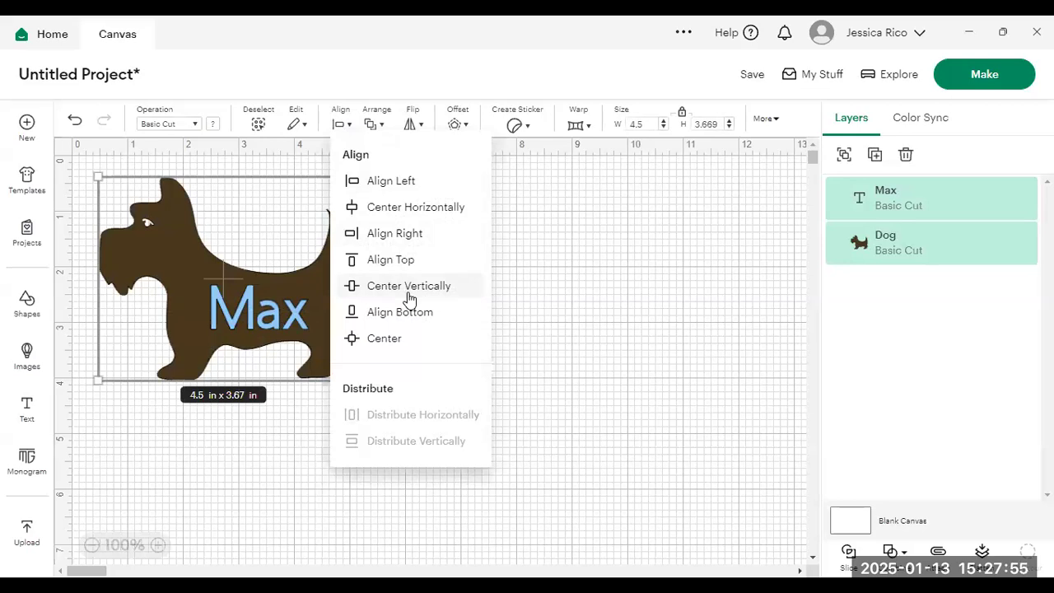
left_click(418, 214)
left_click(473, 229)
left_click_drag(234, 323, 253, 319)
left_click(449, 313)
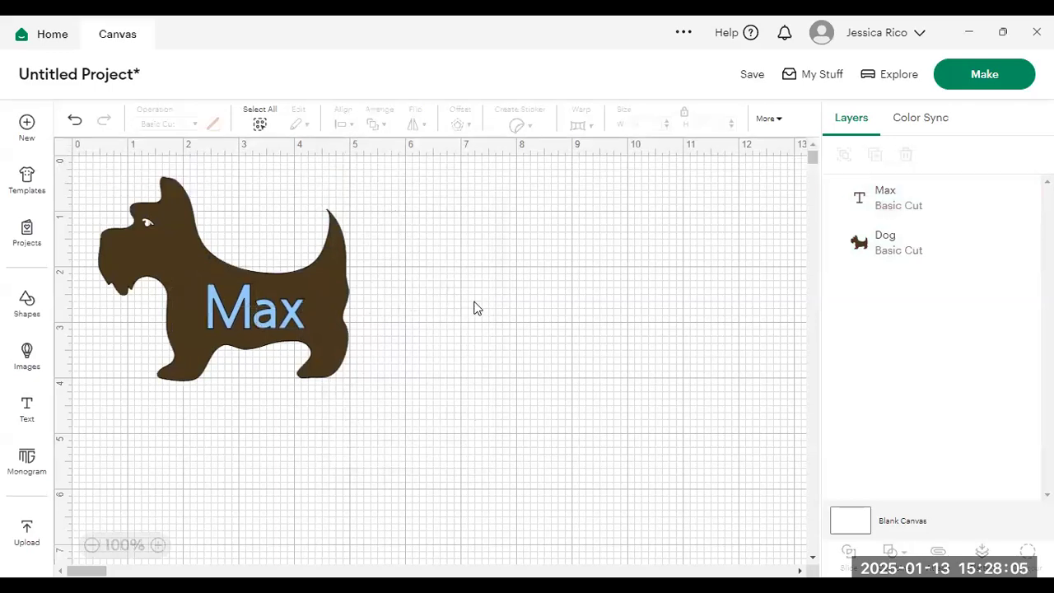
- Enlarge the Max text to about 1.91 by 0.86 in and reposition it within the dog's body
left_click(249, 316)
left_click_drag(249, 316, 245, 318)
left_click_drag(205, 278, 193, 273)
left_click_drag(247, 309, 260, 310)
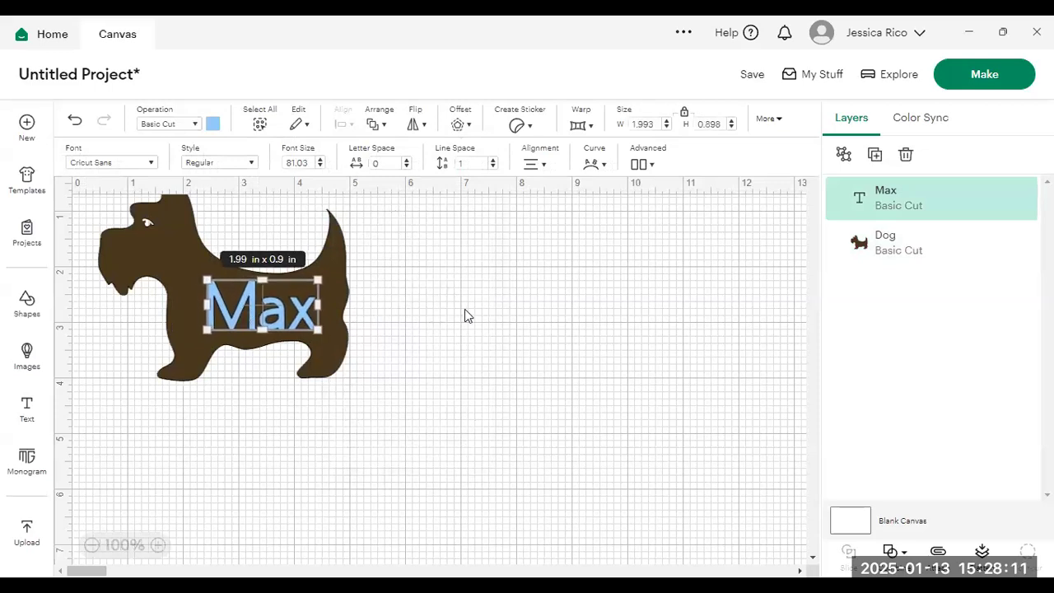
left_click(465, 316)
left_click(275, 320)
left_click_drag(206, 278, 210, 282)
left_click_drag(276, 320, 265, 317)
left_click(745, 386)
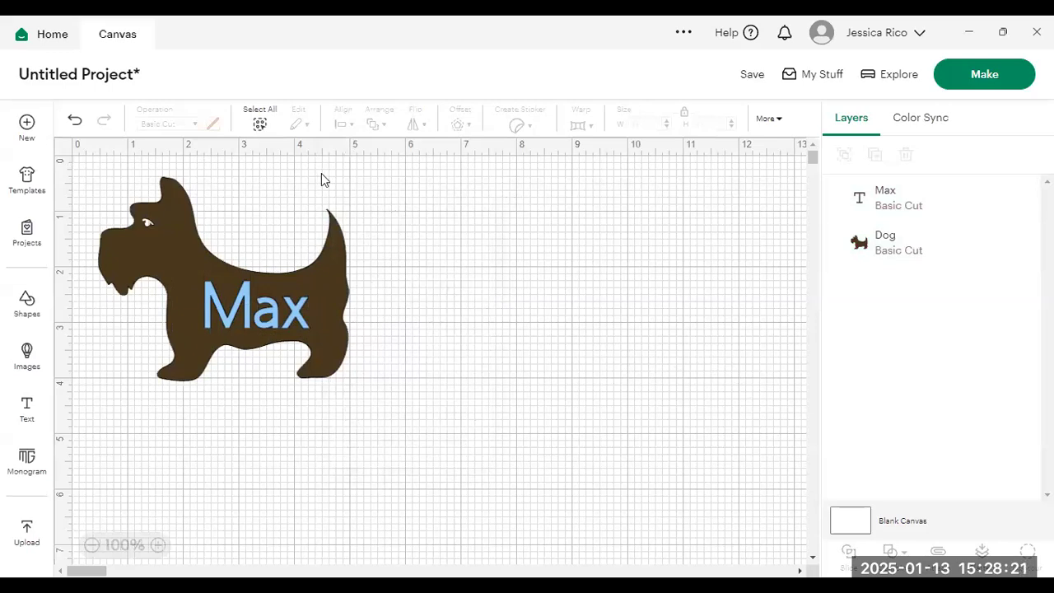
- Slice the Max text out of the dog and delete the blue and brown letter pieces
left_click(258, 125)
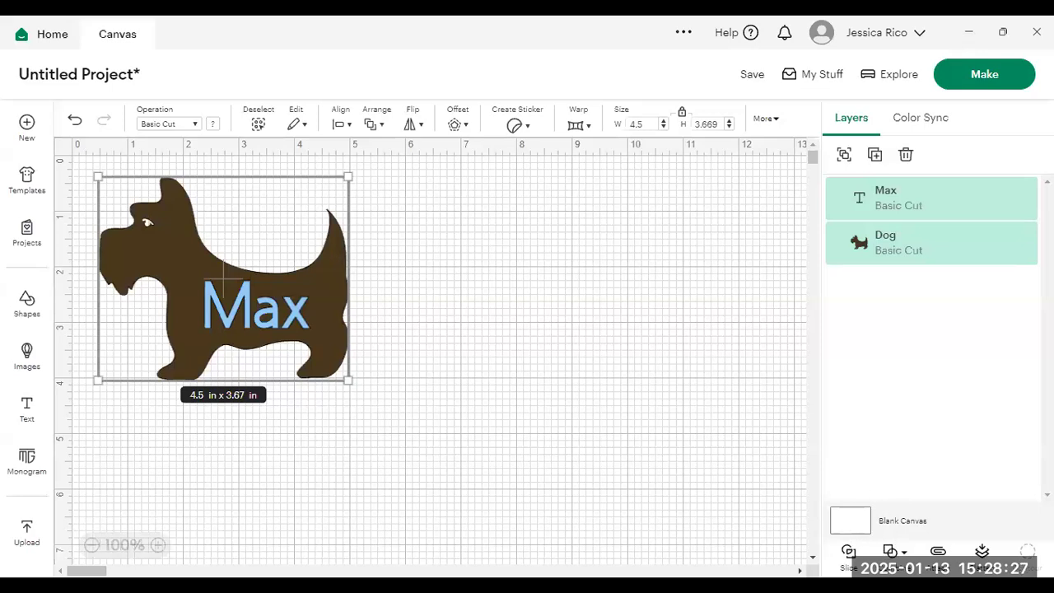
left_click(849, 552)
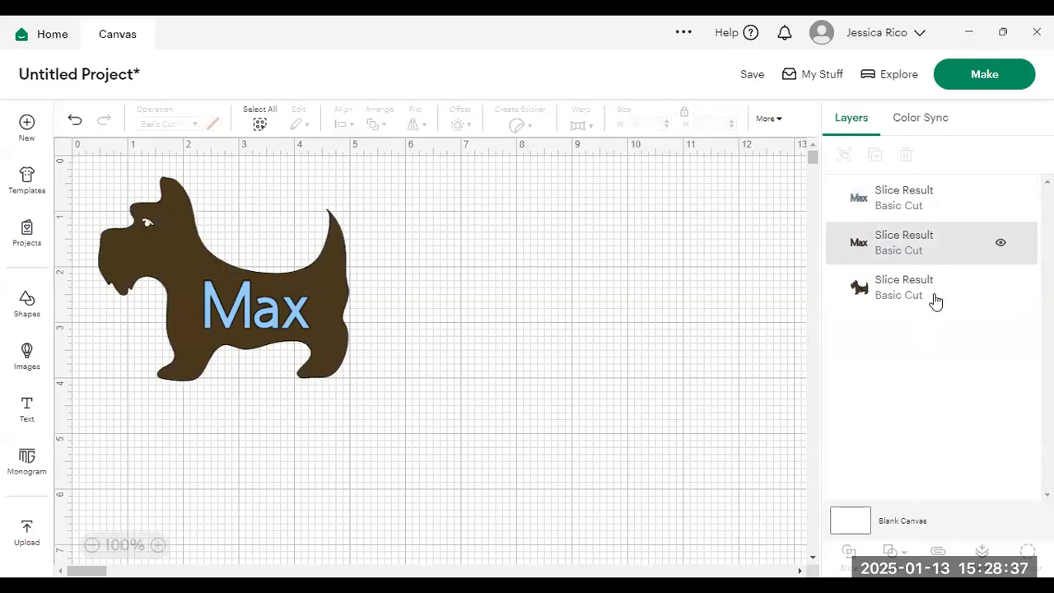
left_click(941, 217)
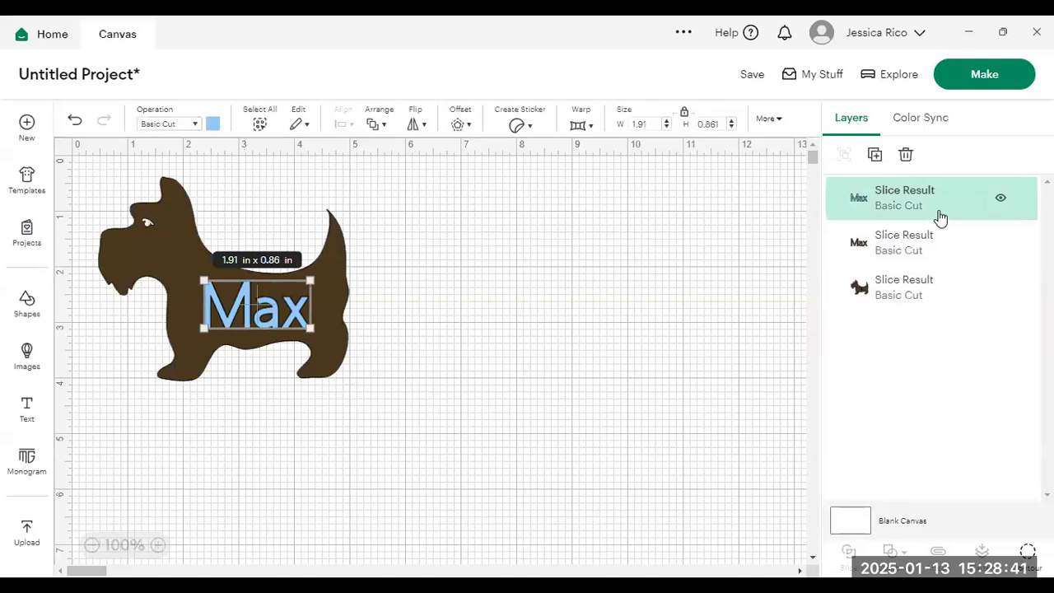
key("Delete")
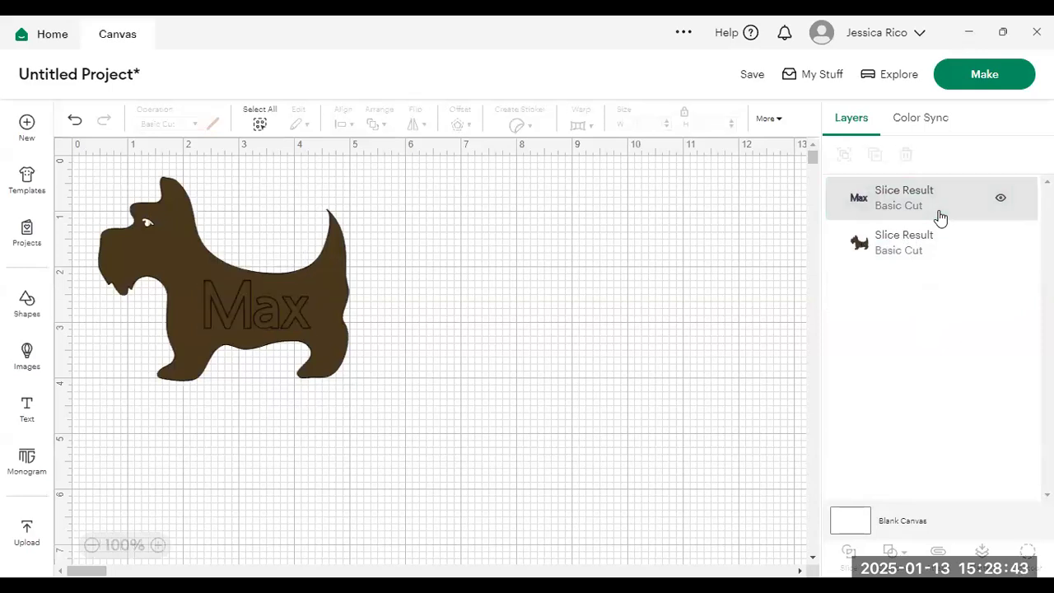
left_click(941, 216)
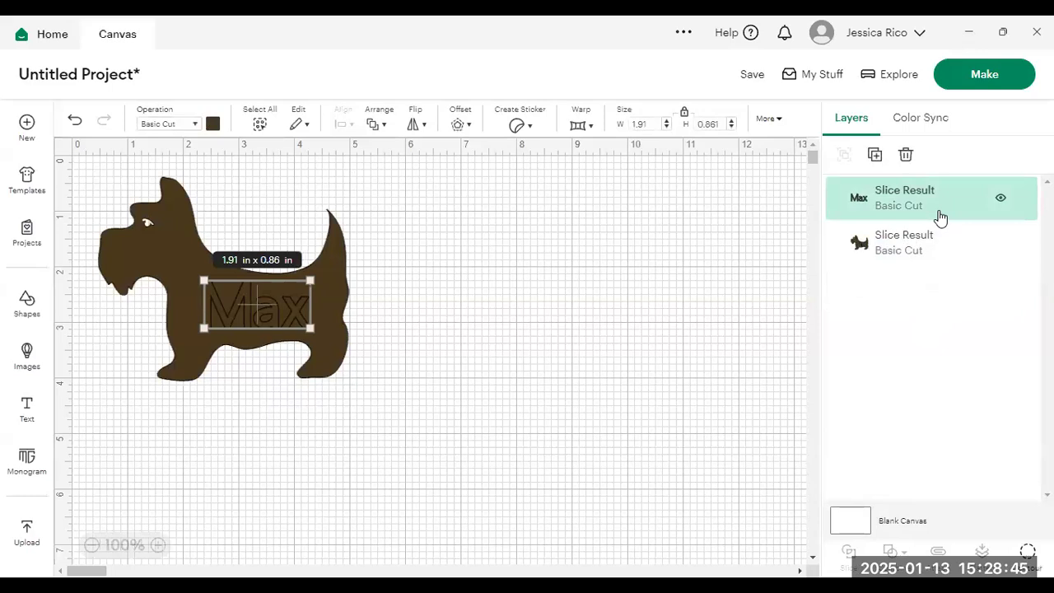
key("Delete")
- Move the dog with the cut-out name around the canvas, leaving it slightly left of its earlier position
mouse_move(161, 276)
left_mouse_down()
mouse_move(174, 265)
mouse_move(176, 301)
mouse_move(164, 292)
left_mouse_up()
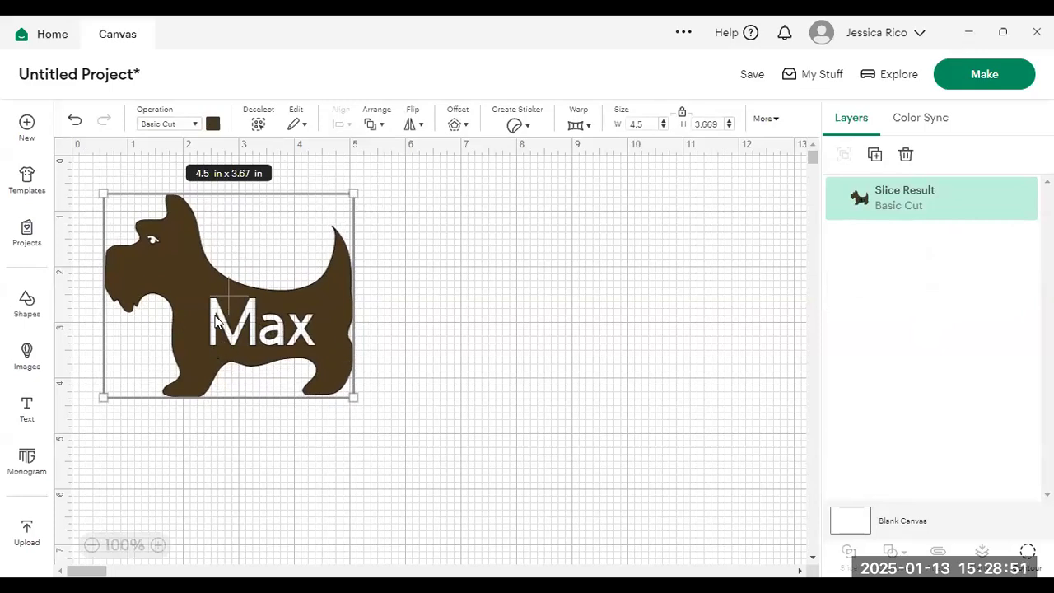
mouse_move(199, 318)
left_mouse_down()
mouse_move(201, 278)
mouse_move(192, 304)
left_mouse_up()
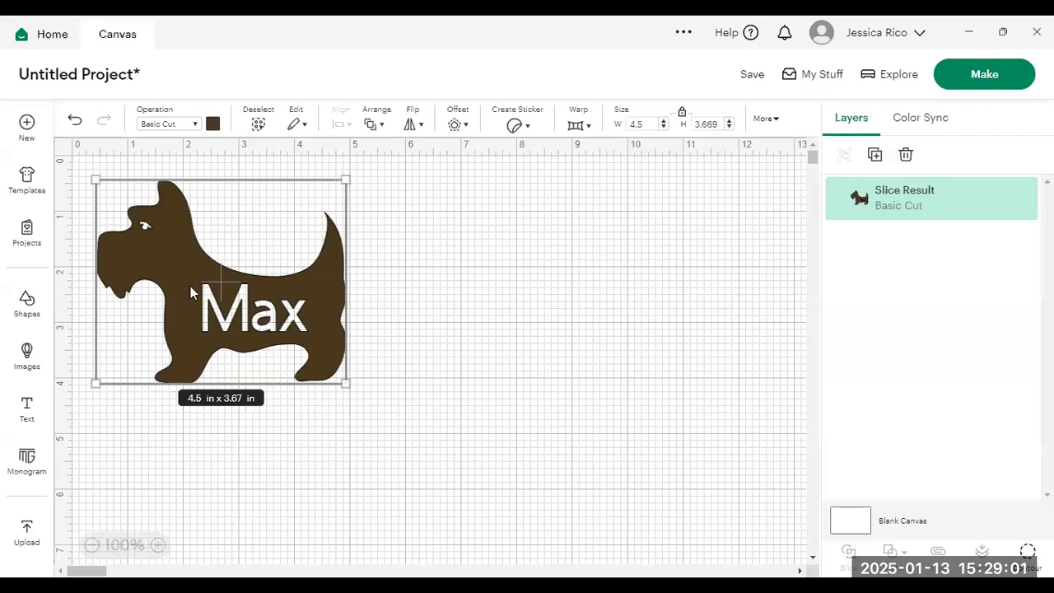
left_click_drag(162, 279, 157, 275)
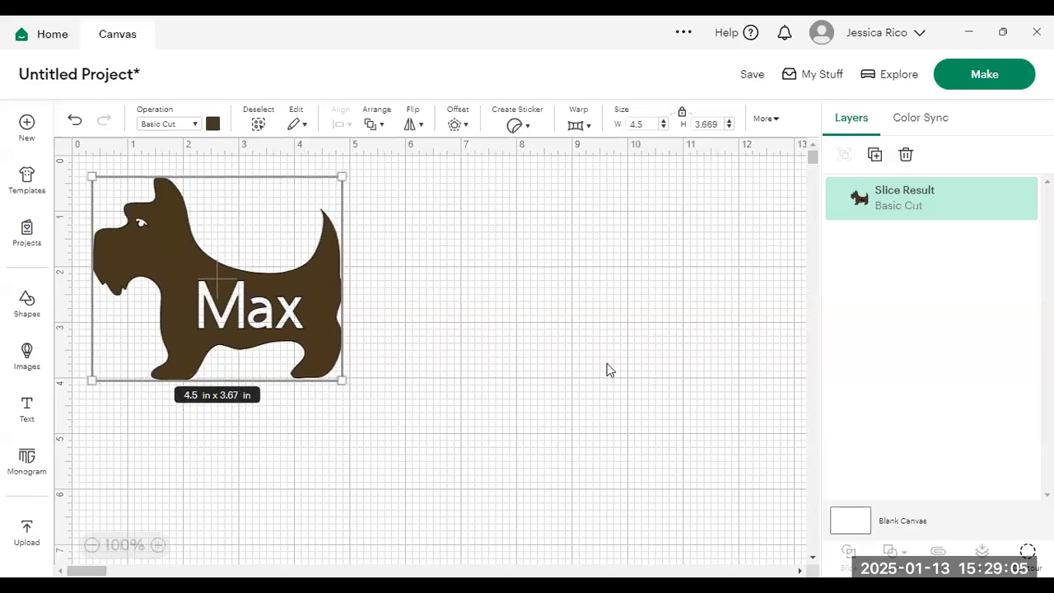
- Add a circle shape to the canvas and set its width to 0.25 in with proportions locked
left_click(27, 307)
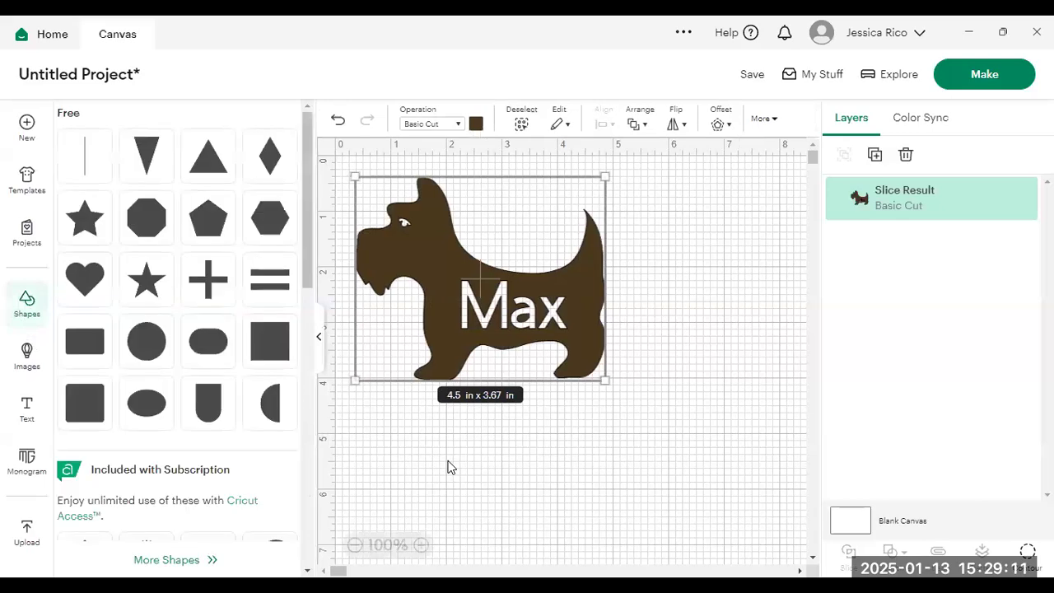
left_click(146, 344)
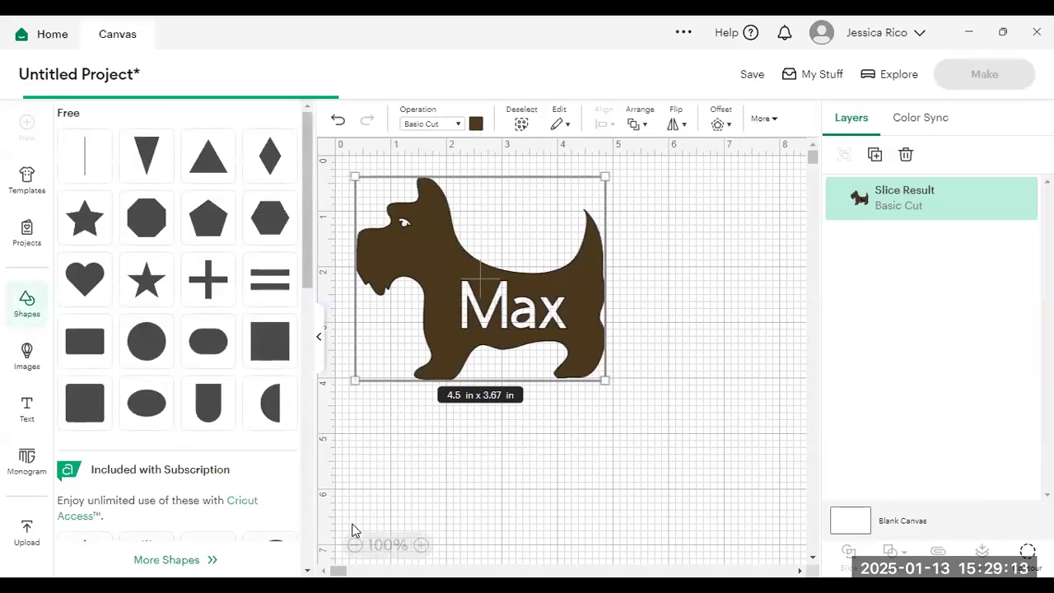
left_click(320, 353)
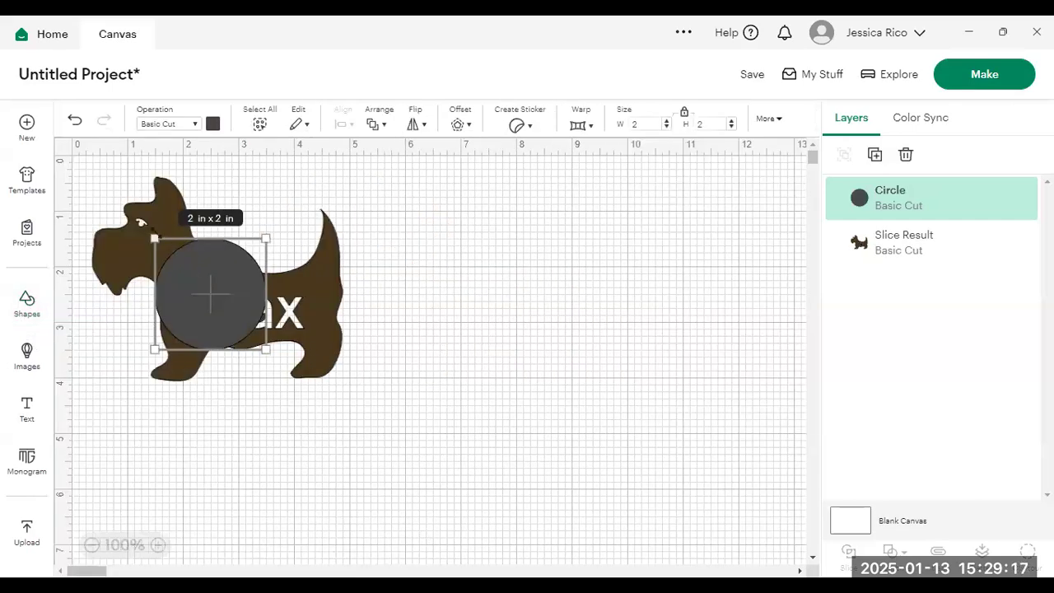
left_click_drag(154, 238, 165, 248)
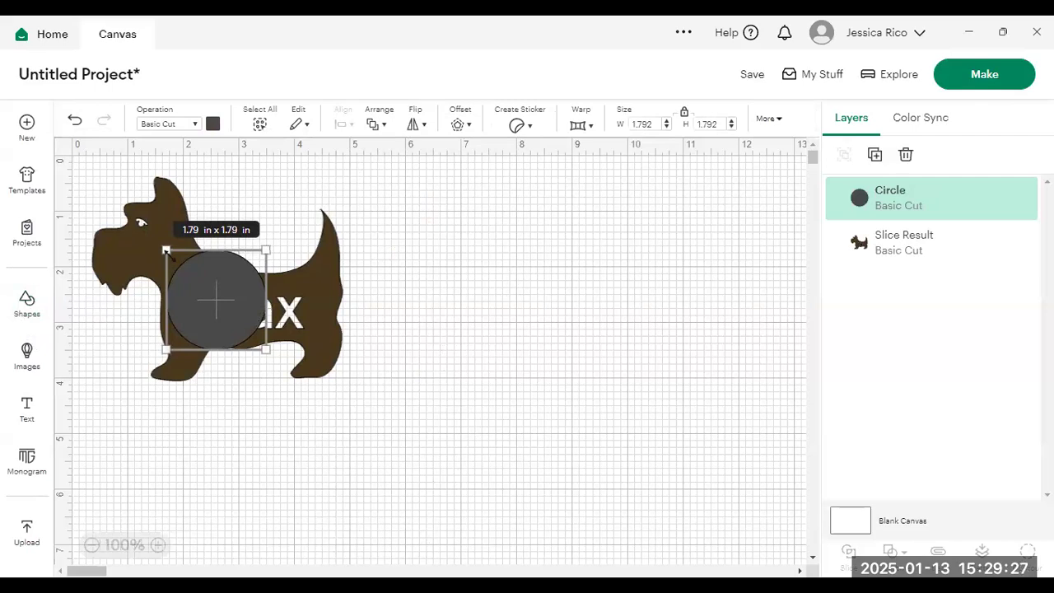
left_click(629, 124)
type(".25")
key("Return")
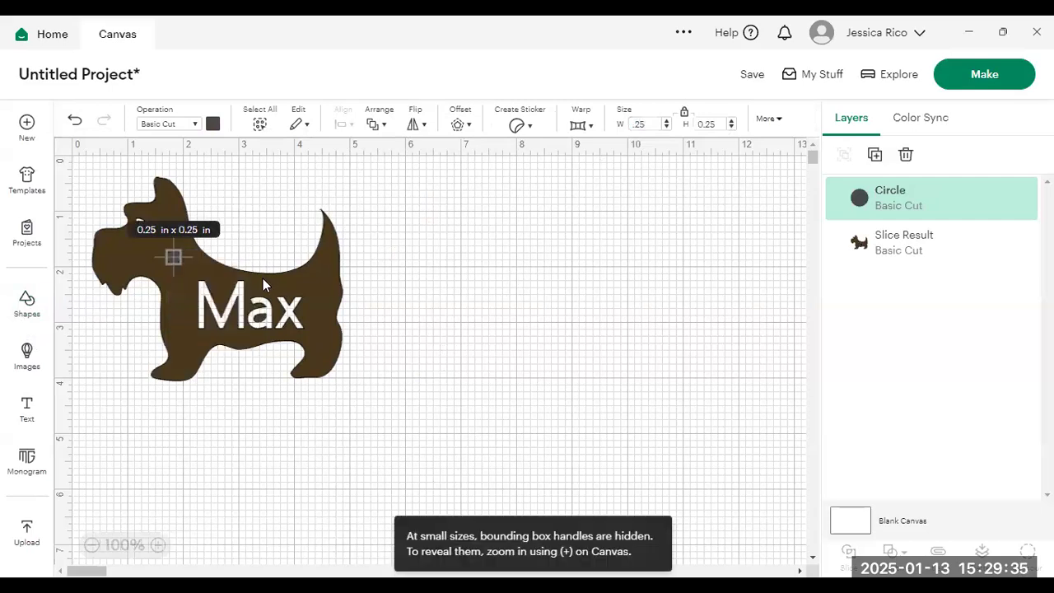
- Position the small circle on the base of the dog's tail, fine-tuning it between the tail's edges
left_click_drag(173, 256, 327, 250)
left_click(516, 307)
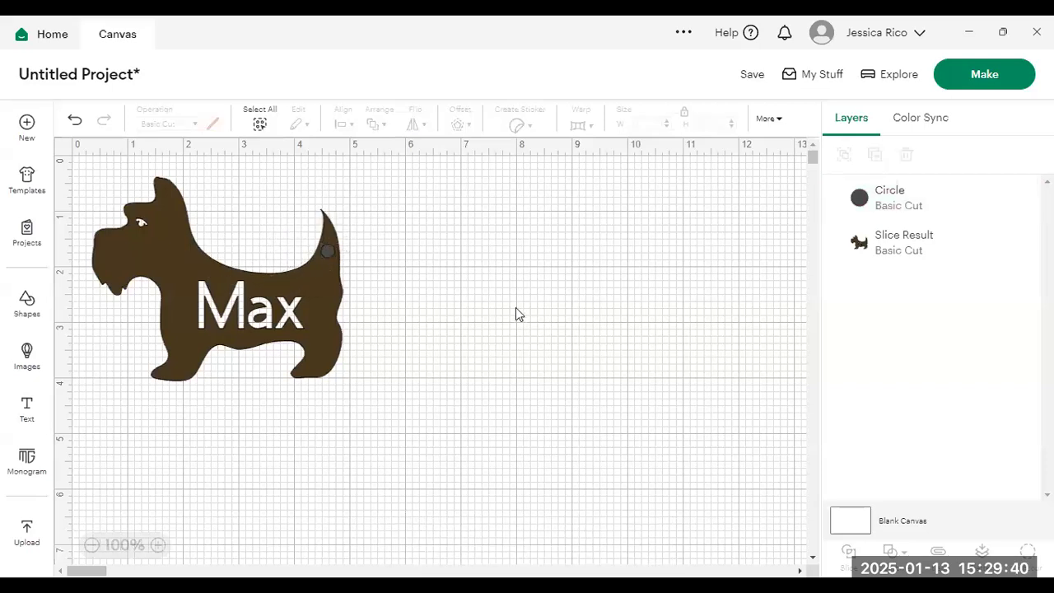
left_click(327, 252)
left_click_drag(326, 254, 332, 248)
left_click(443, 235)
left_click(332, 248)
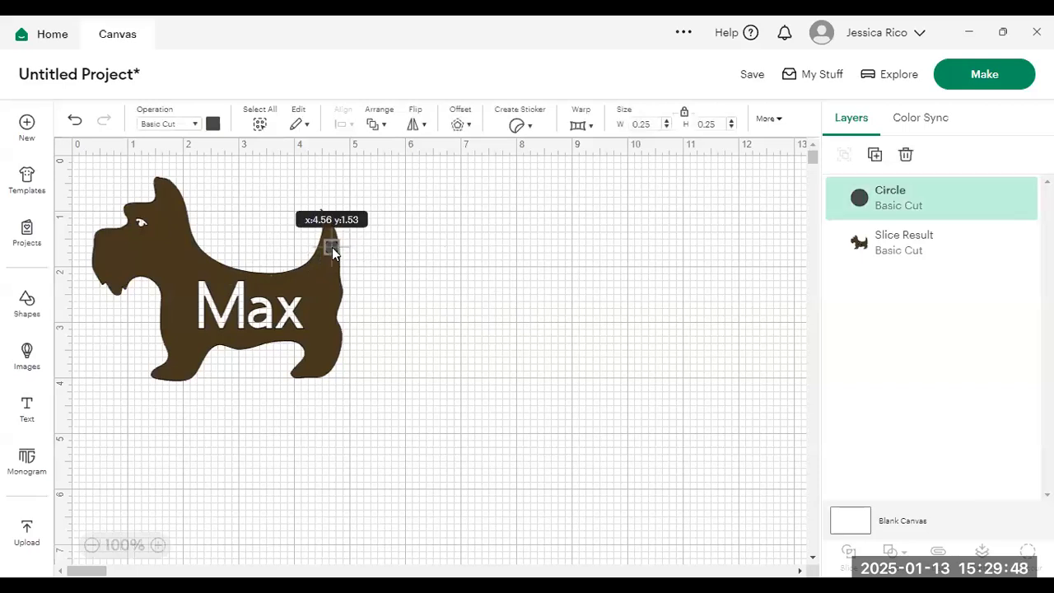
left_click(471, 252)
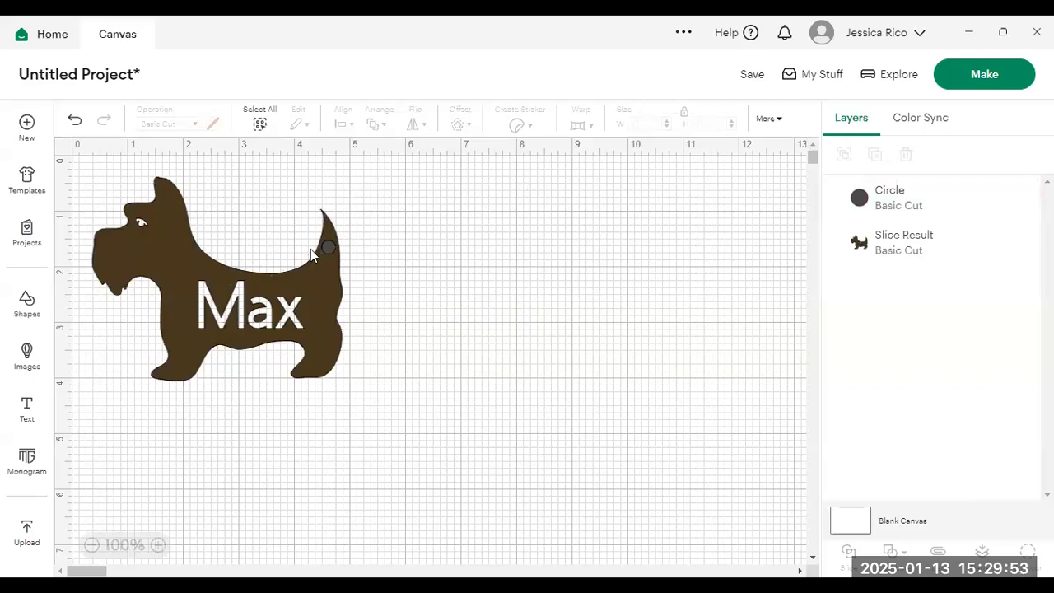
left_click_drag(330, 247, 328, 250)
left_click(417, 261)
mouse_move(330, 250)
left_mouse_down()
mouse_move(341, 245)
mouse_move(330, 253)
left_mouse_up()
left_click(368, 277)
left_click(586, 315)
- Slice the circle out of the dog's tail and delete the two leftover circle pieces
left_click(260, 124)
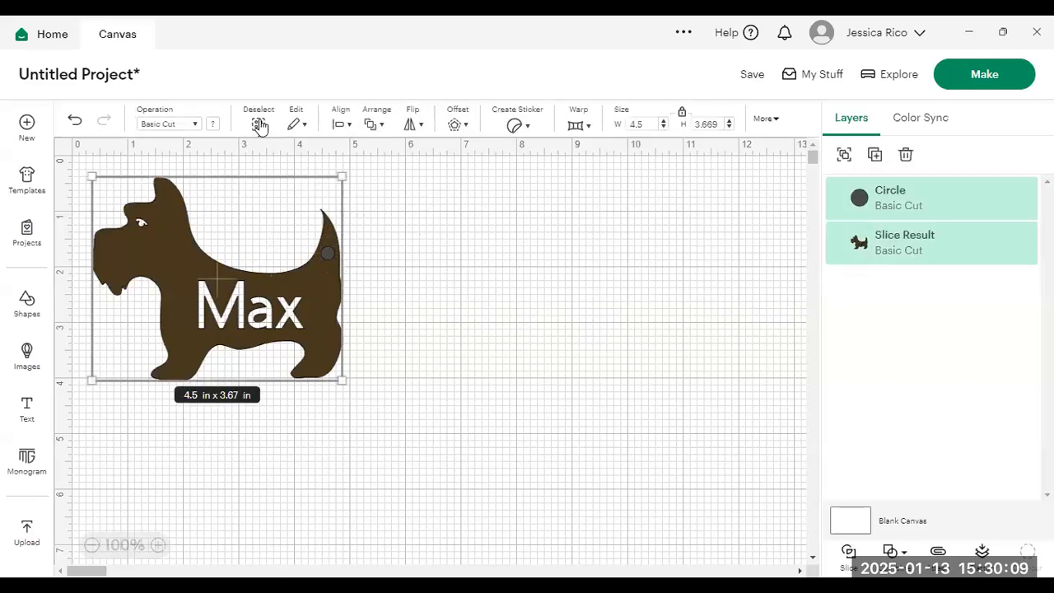
left_click(849, 563)
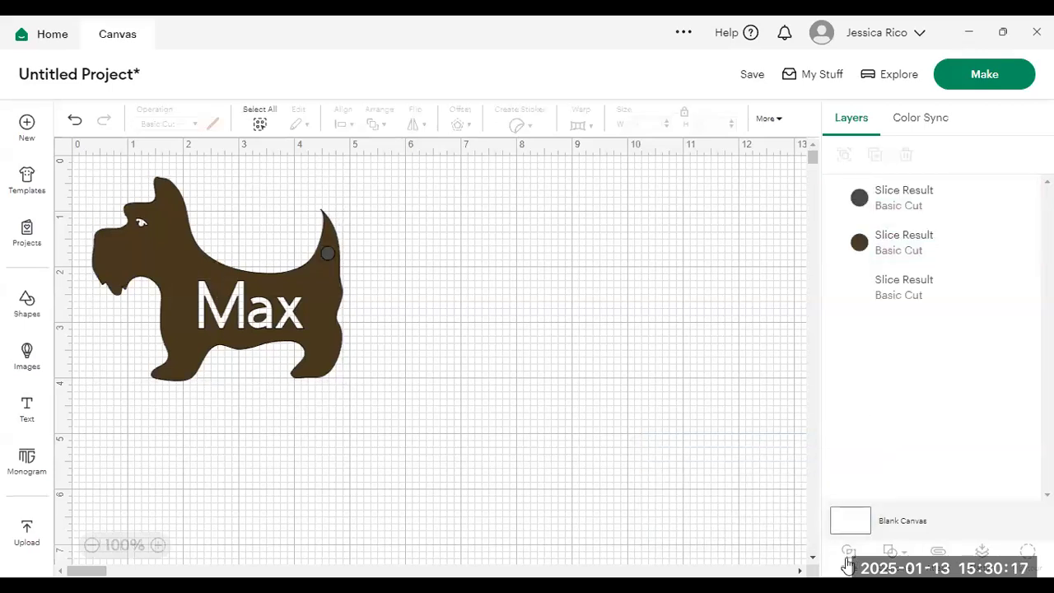
left_click(962, 204)
key("Delete")
left_click(944, 205)
key("Delete")
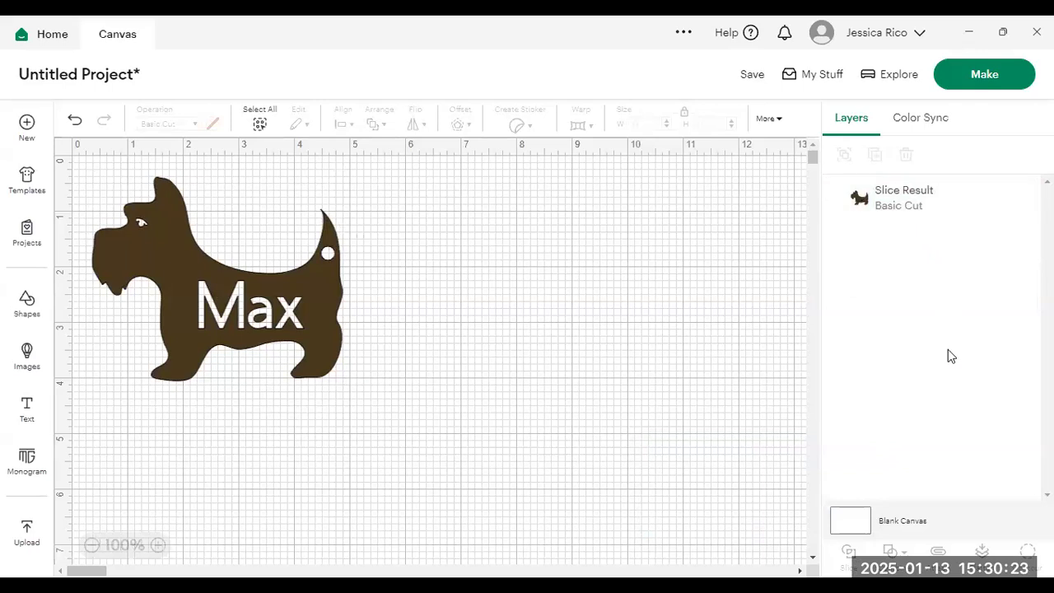
- Shift the finished dog tag slightly right, and delete it to clear the canvas
mouse_move(322, 309)
left_mouse_down()
mouse_move(356, 317)
mouse_move(335, 305)
left_mouse_up()
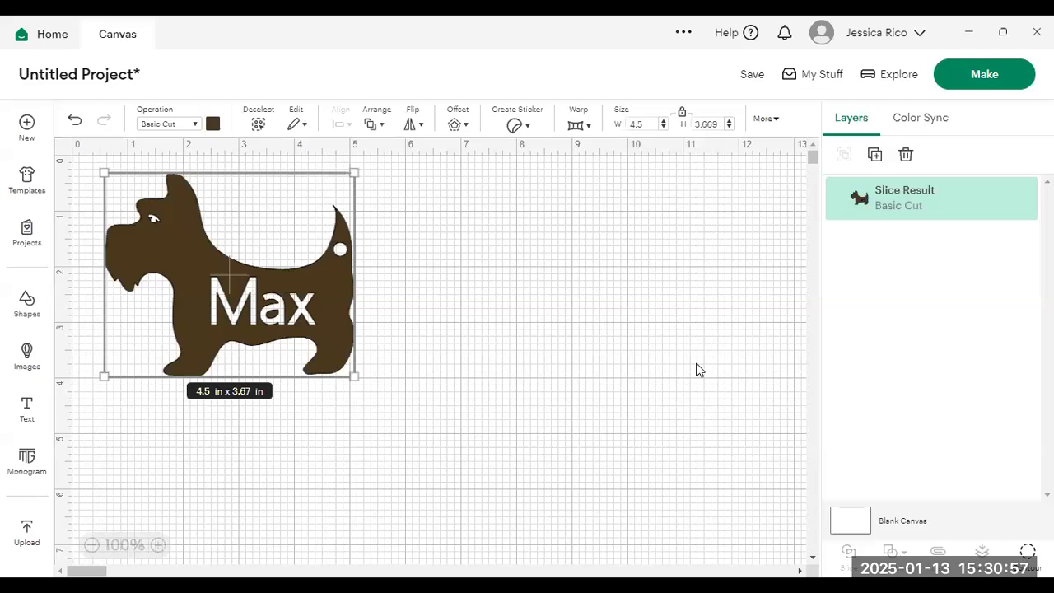
left_click(450, 361)
left_click_drag(394, 378, 99, 175)
key("Delete")
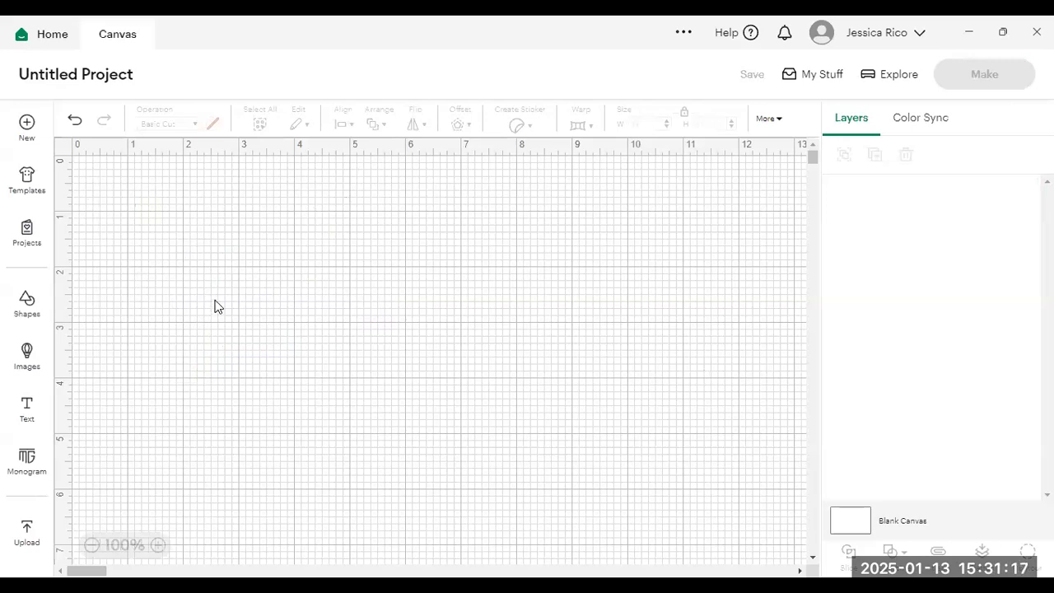
- Add a triangle shape to the empty canvas and move it slightly down and left
left_click(25, 318)
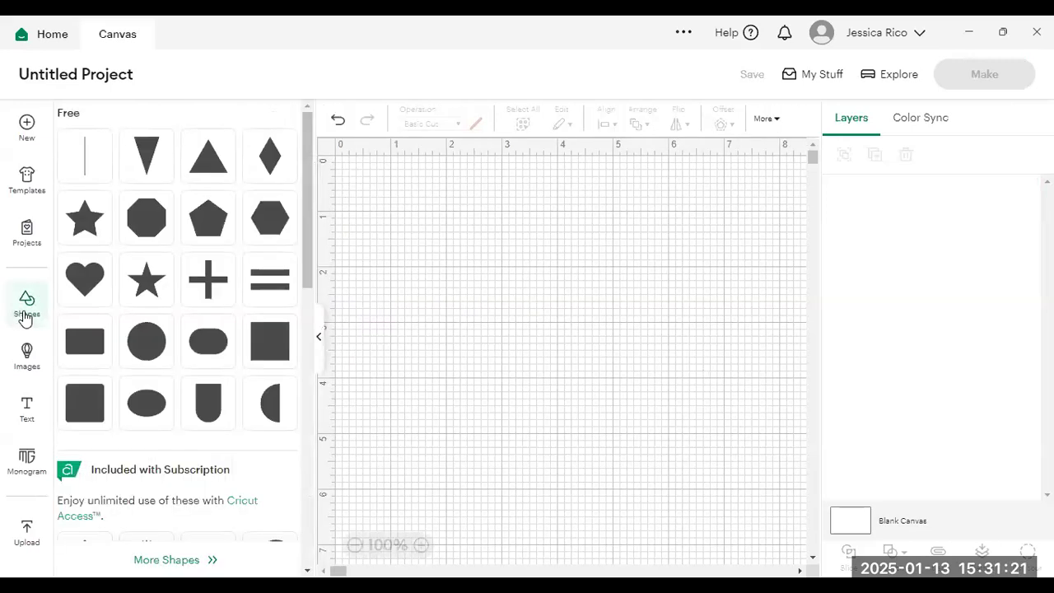
left_click(210, 170)
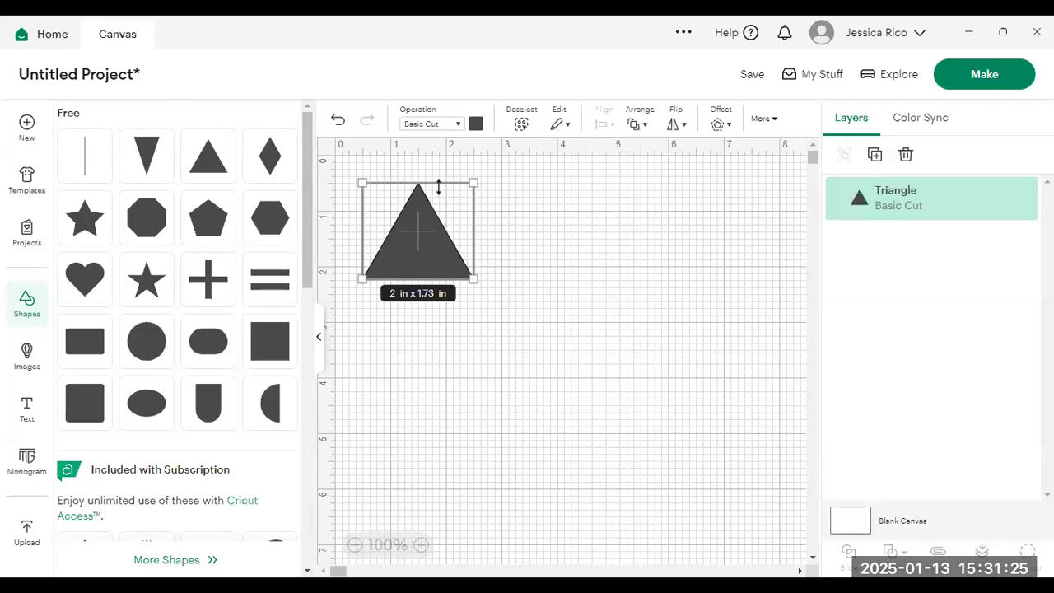
left_click(323, 359)
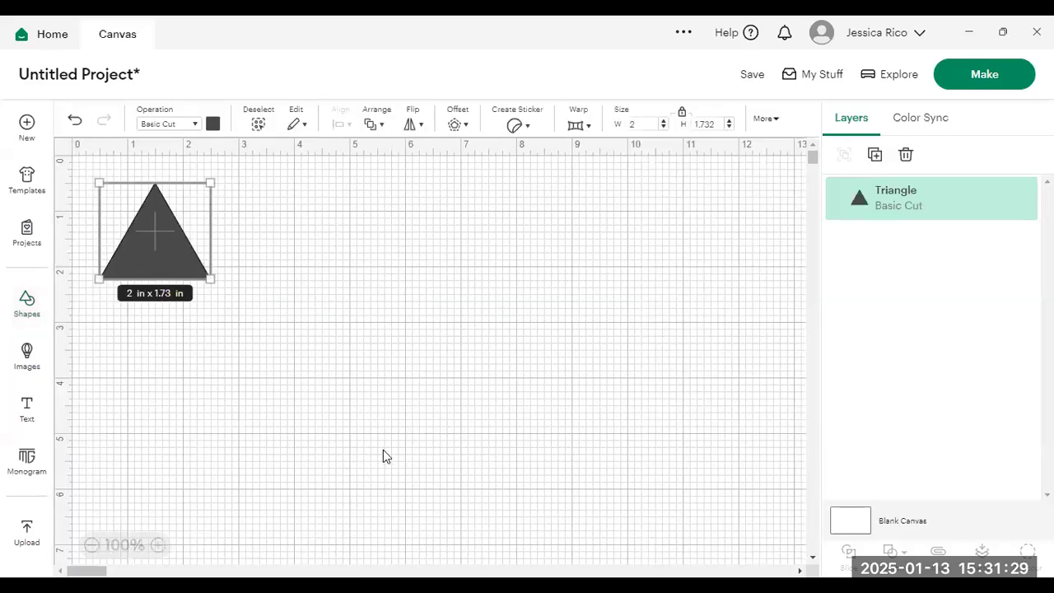
left_click_drag(153, 238, 148, 269)
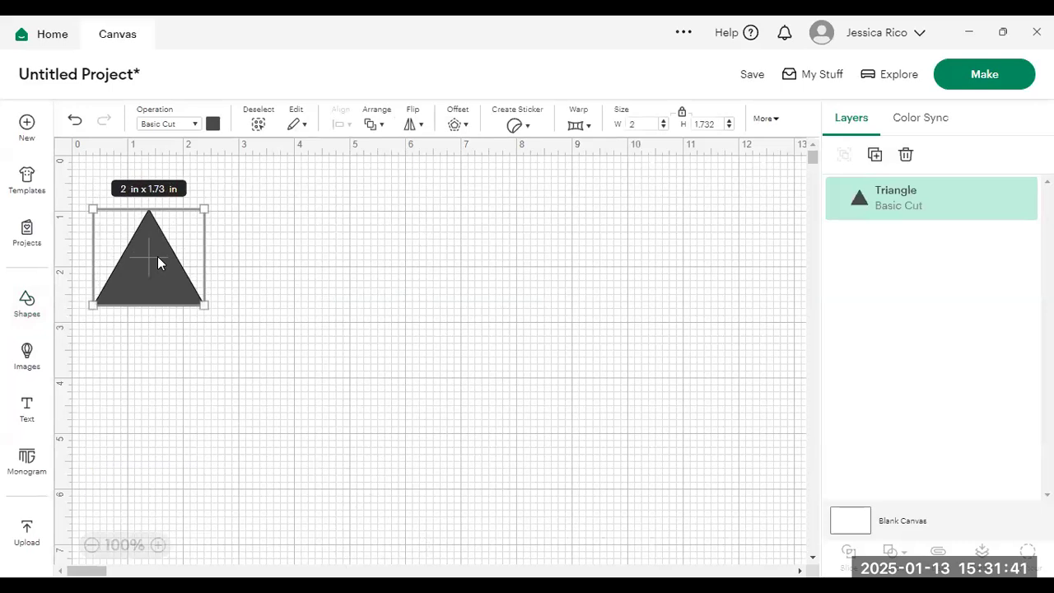
- Duplicate the triangle twice to get three overlapping triangles, and clear the selection
left_click(876, 156)
left_click(876, 157)
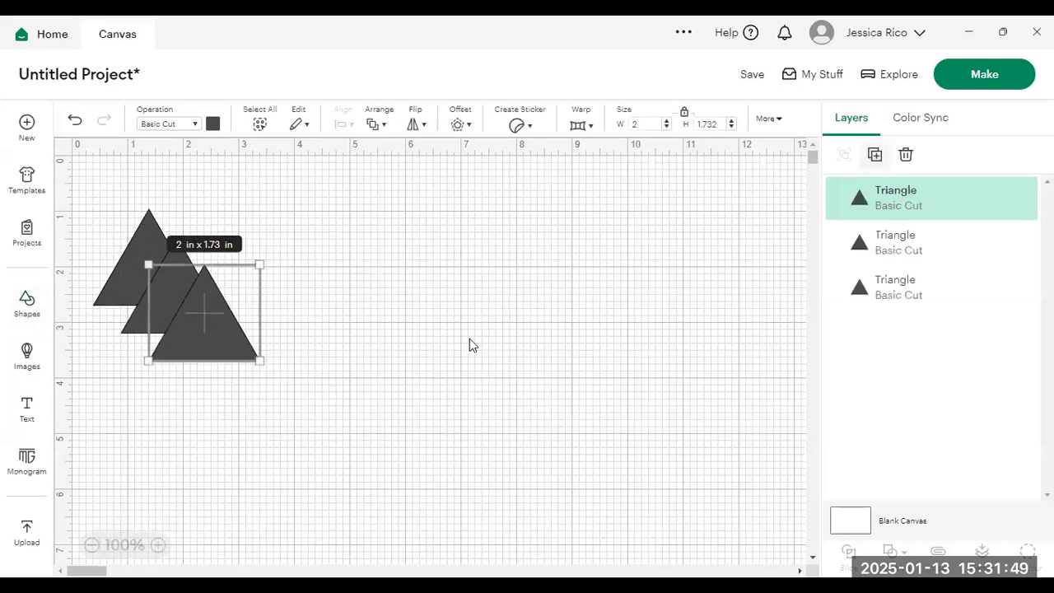
left_click(597, 451)
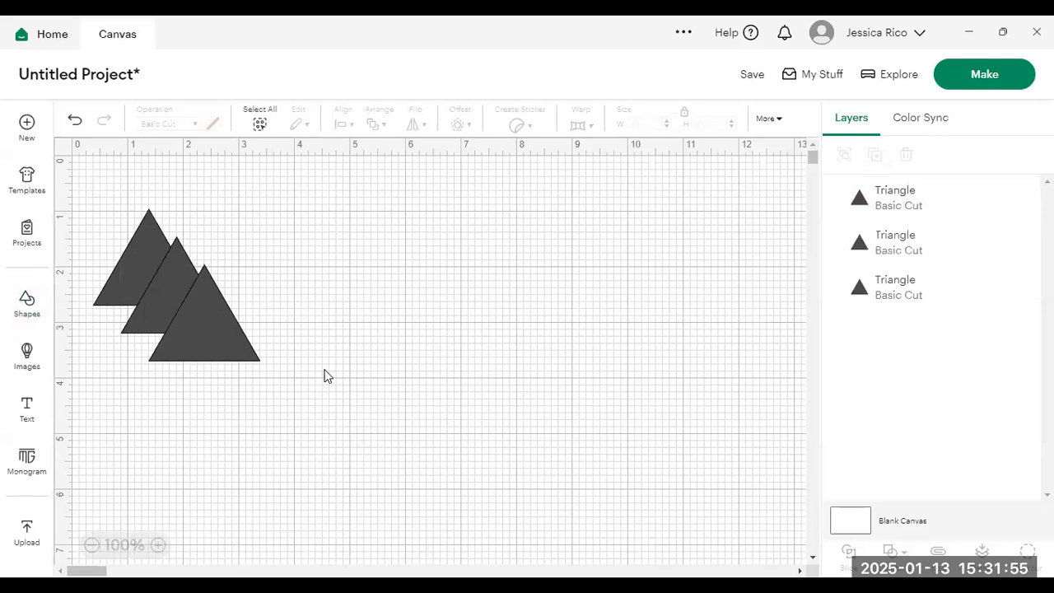
- Align the three equal triangles along their bottom edges and move them together slightly right
left_click_drag(186, 348, 96, 191)
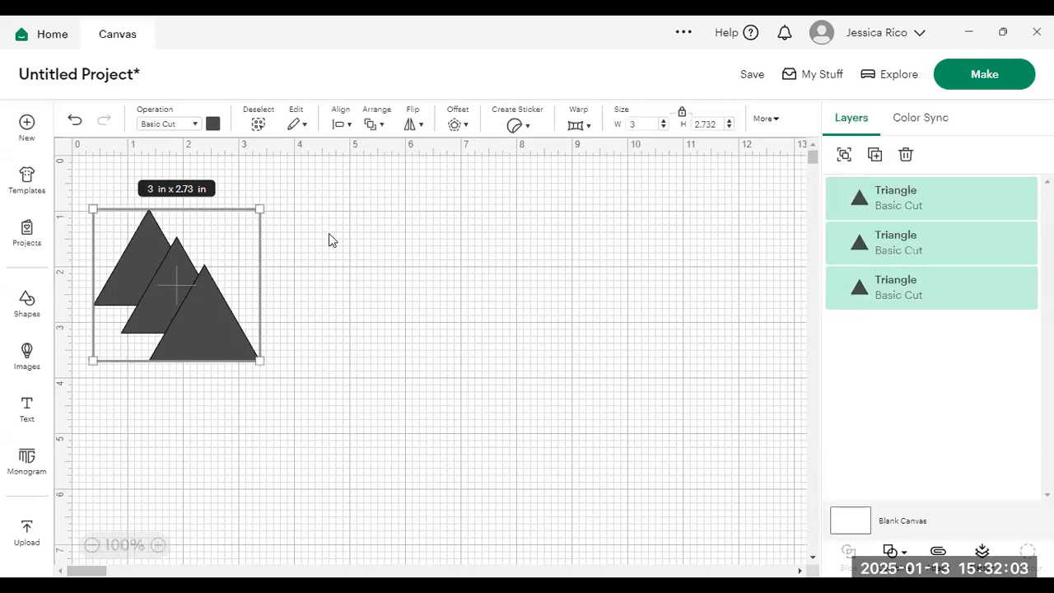
left_click(346, 126)
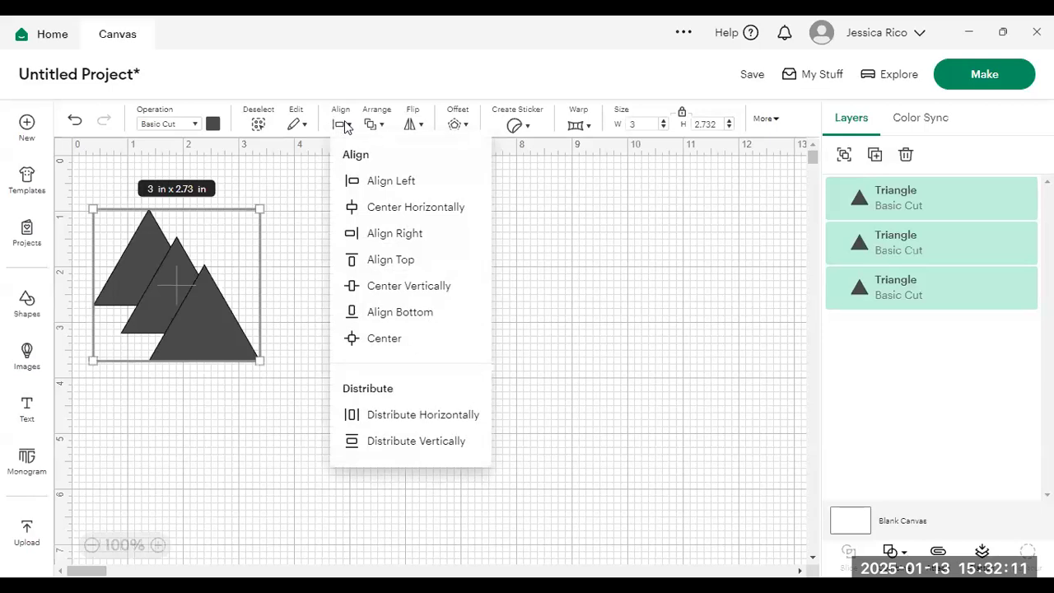
left_click(397, 321)
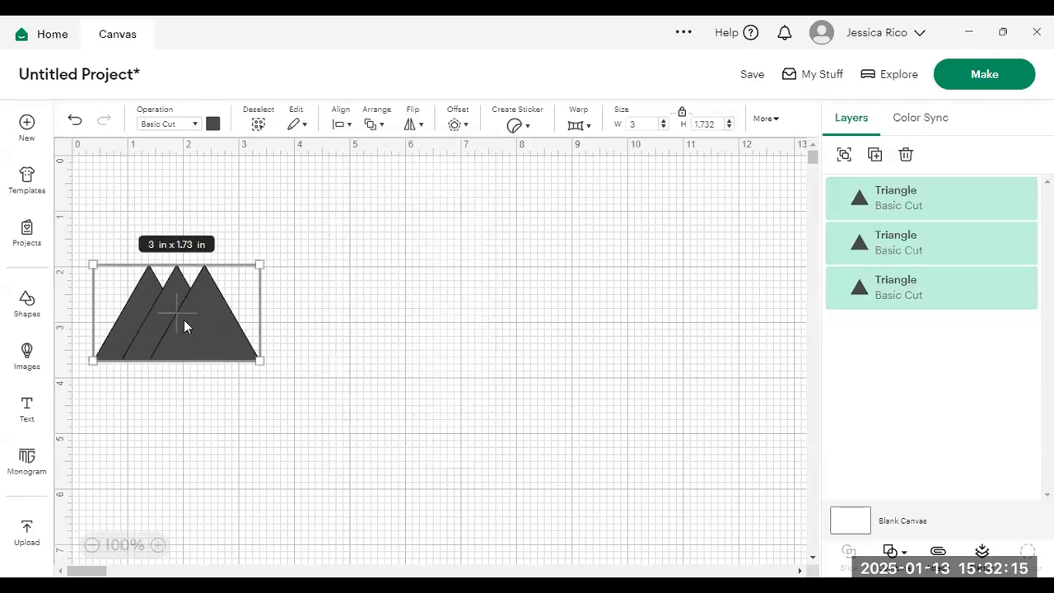
left_click_drag(207, 263, 203, 310)
left_click(482, 309)
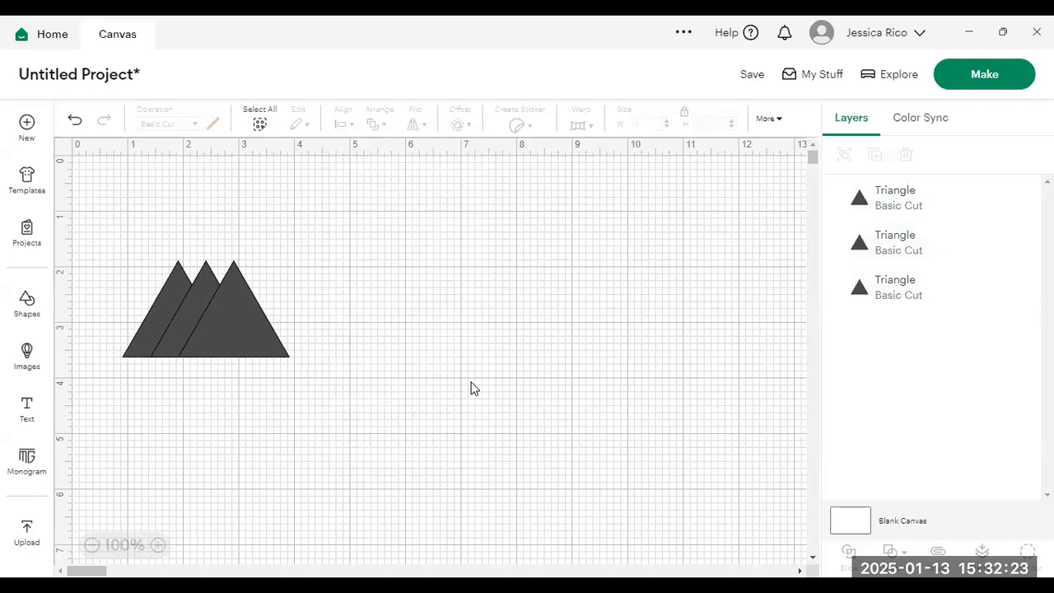
- Unlock the middle triangle's proportions and stretch it upward to about 2.5 in tall, keeping its base in place
left_click(198, 294)
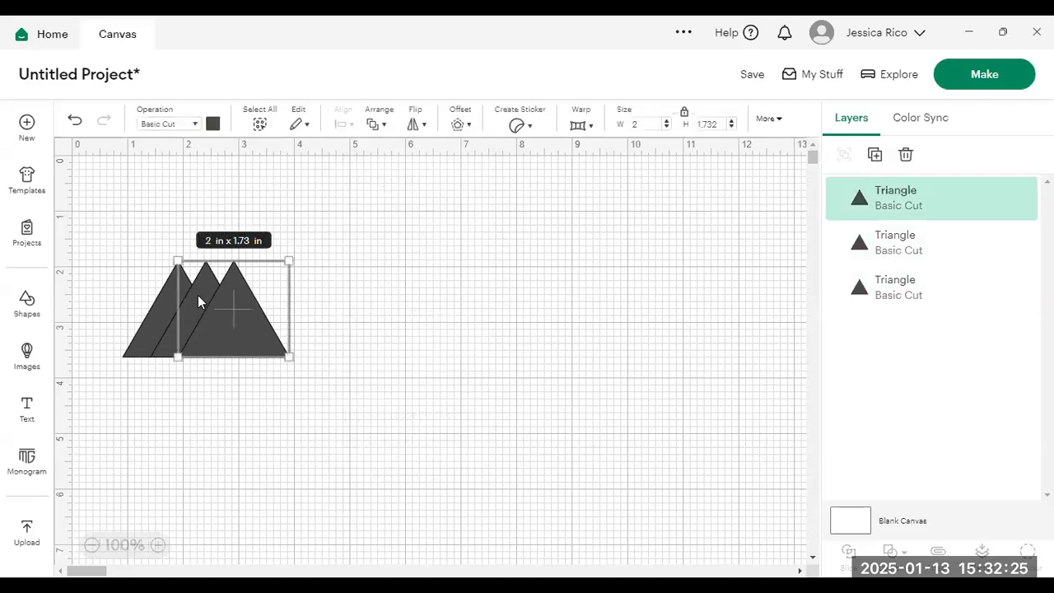
left_click(148, 320)
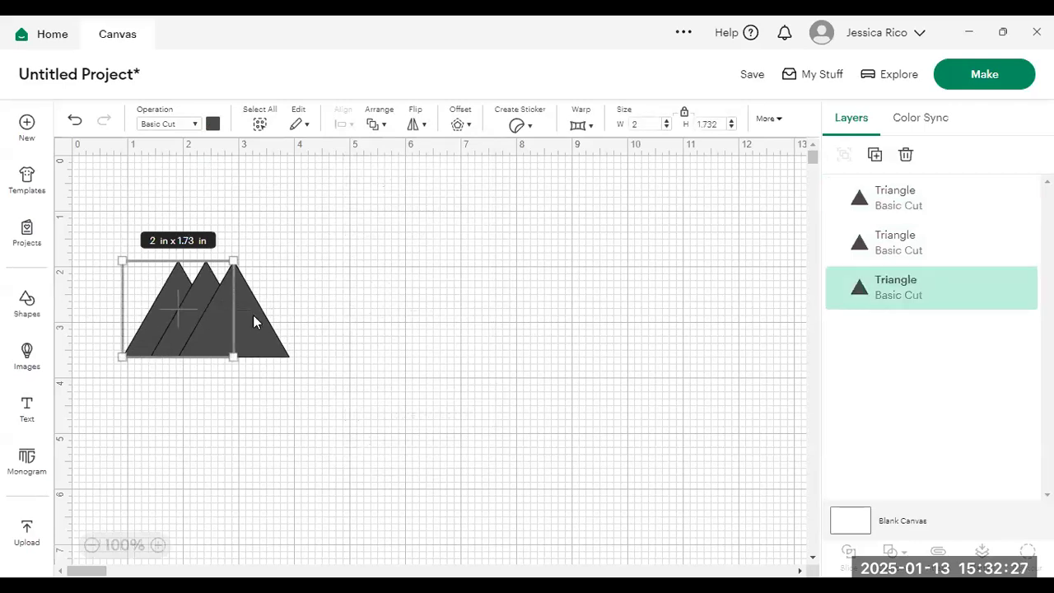
left_click(218, 333)
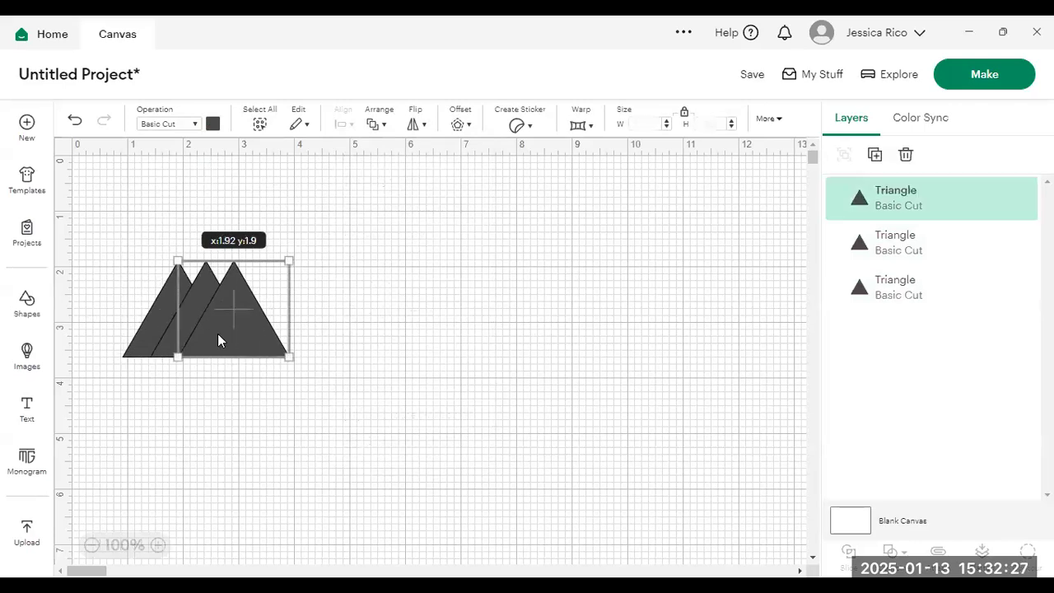
left_click(162, 324)
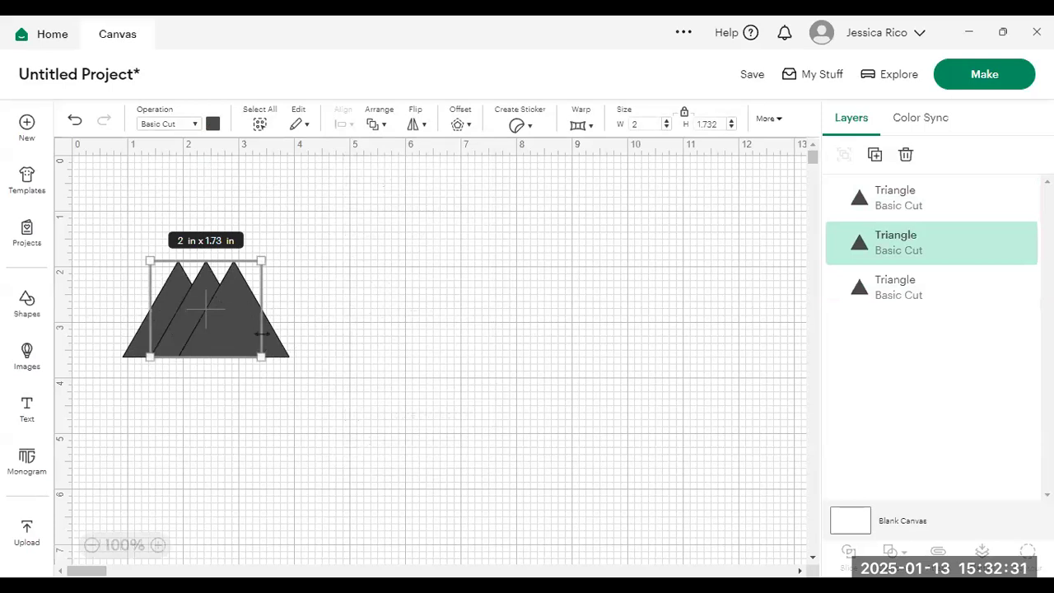
left_click(912, 295)
left_click(910, 195)
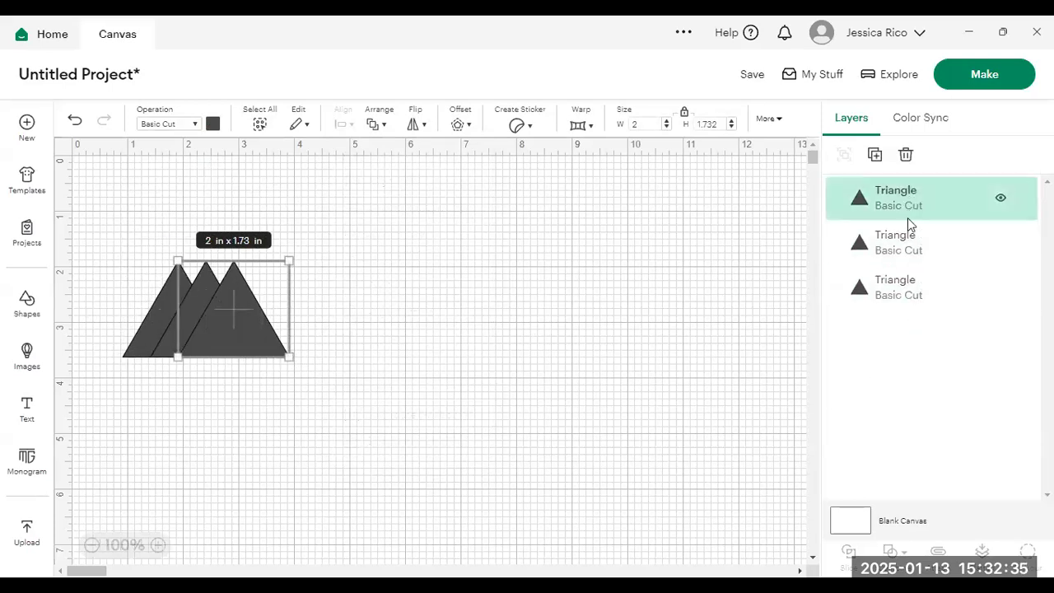
left_click(911, 244)
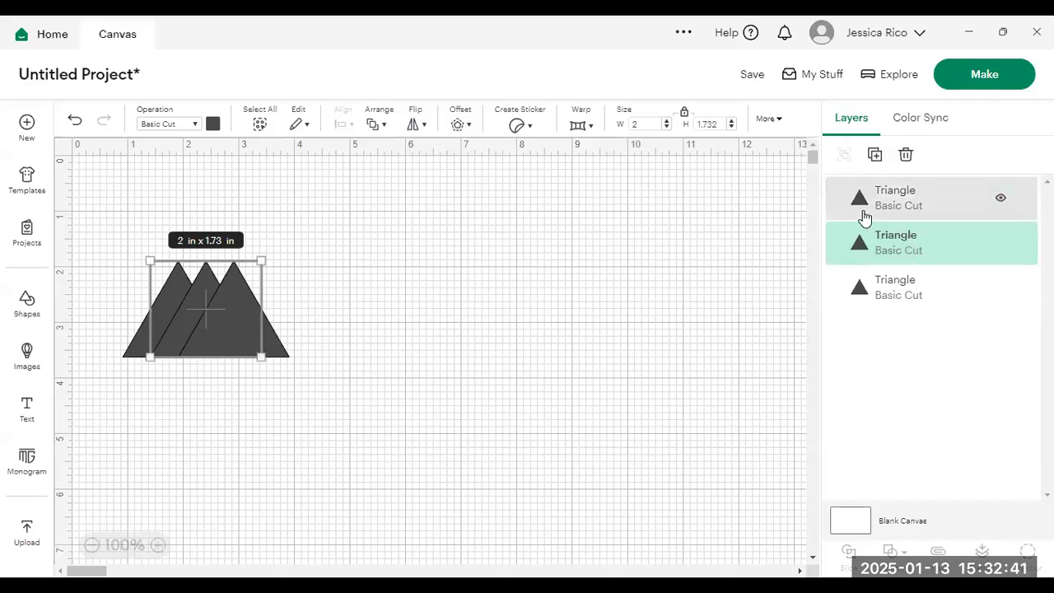
left_click(685, 116)
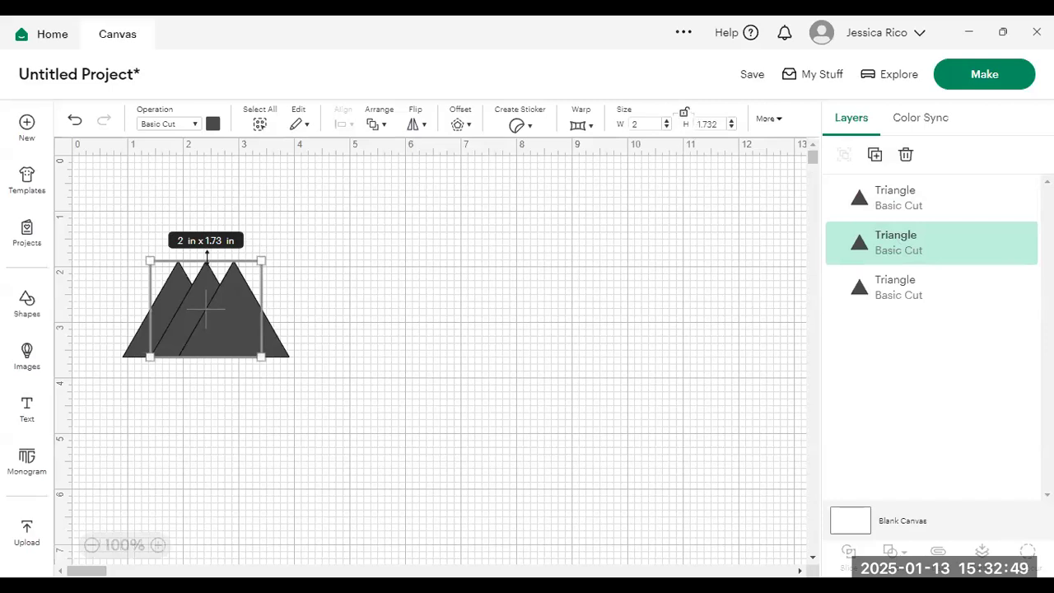
left_click_drag(206, 255, 217, 213)
left_click(383, 362)
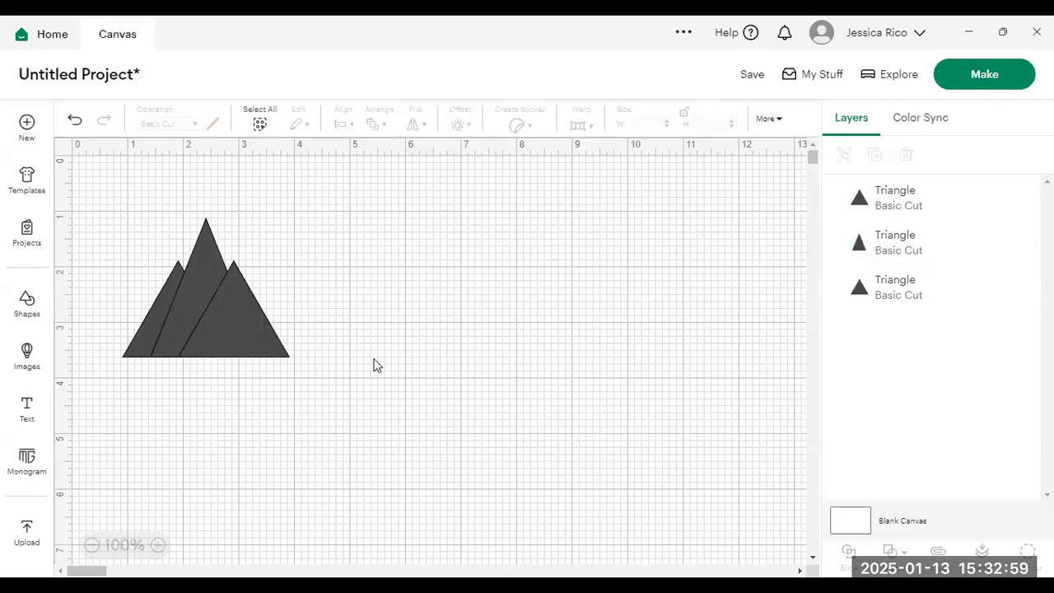
- Resize the front triangle to 2.5 in high and, with proportions unlocked, 2 in wide, and move it up and right beside the tall one
left_click(249, 342)
left_click_drag(249, 338, 247, 338)
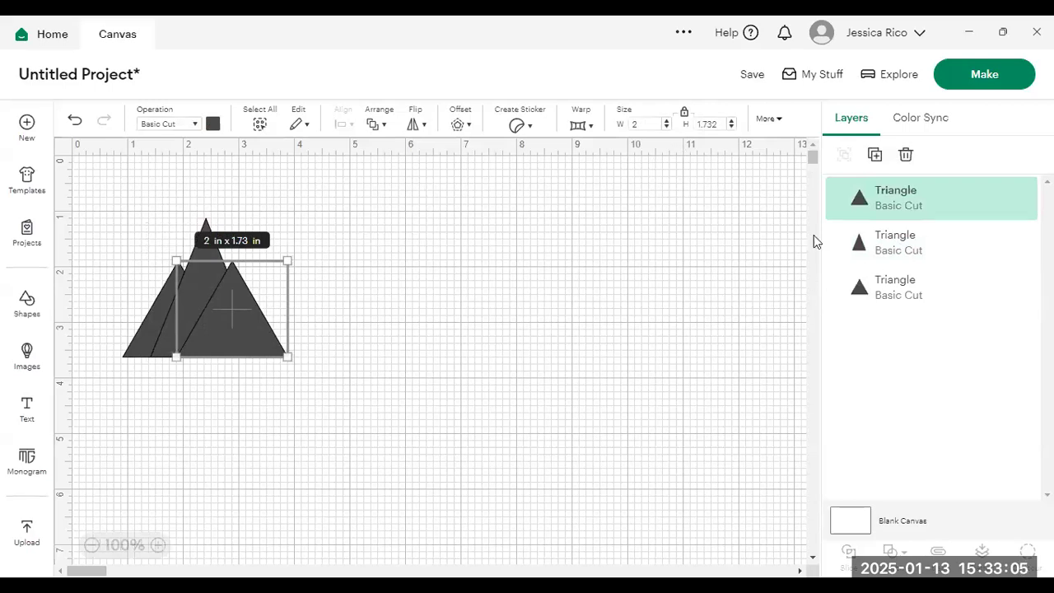
left_click(644, 122)
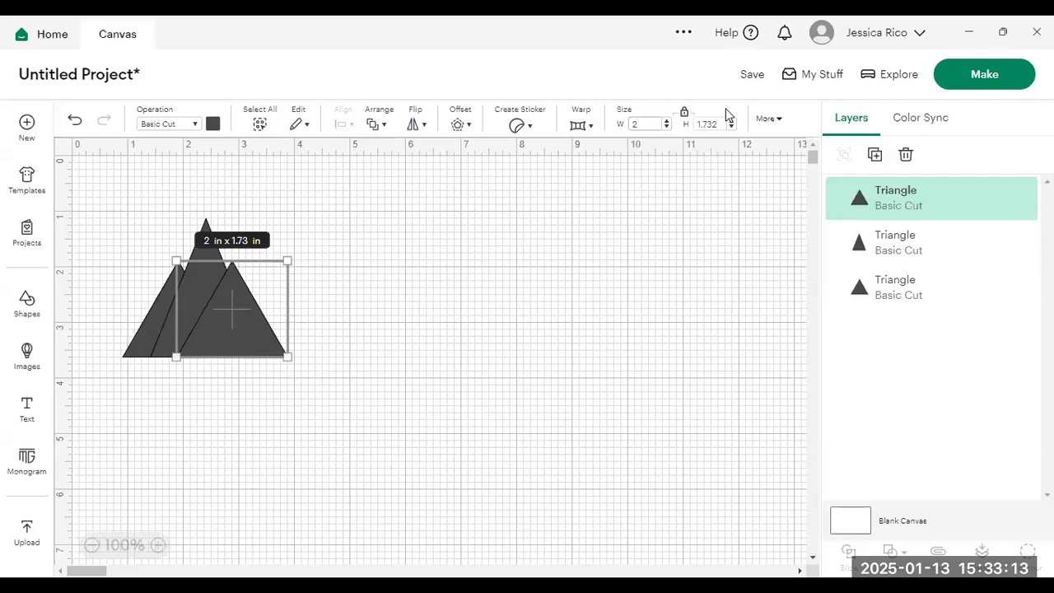
key("Tab")
type("2.5")
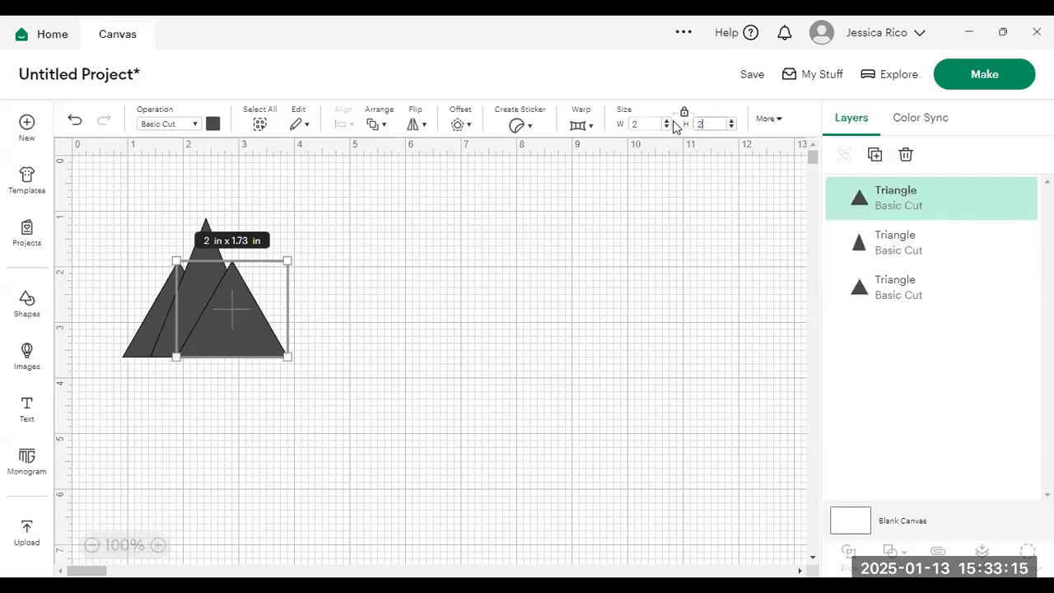
key("Return")
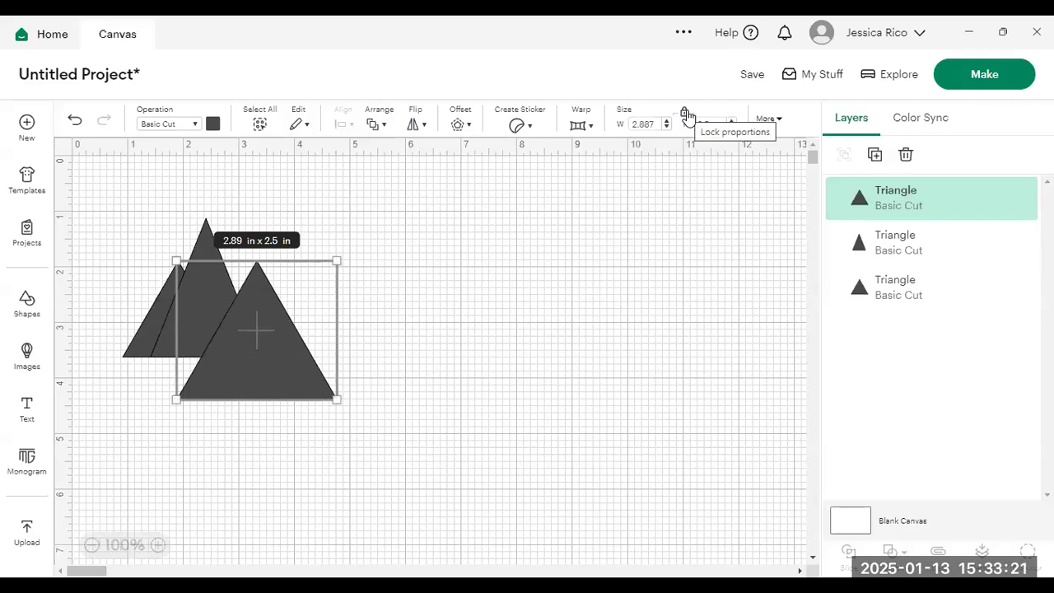
left_click(686, 116)
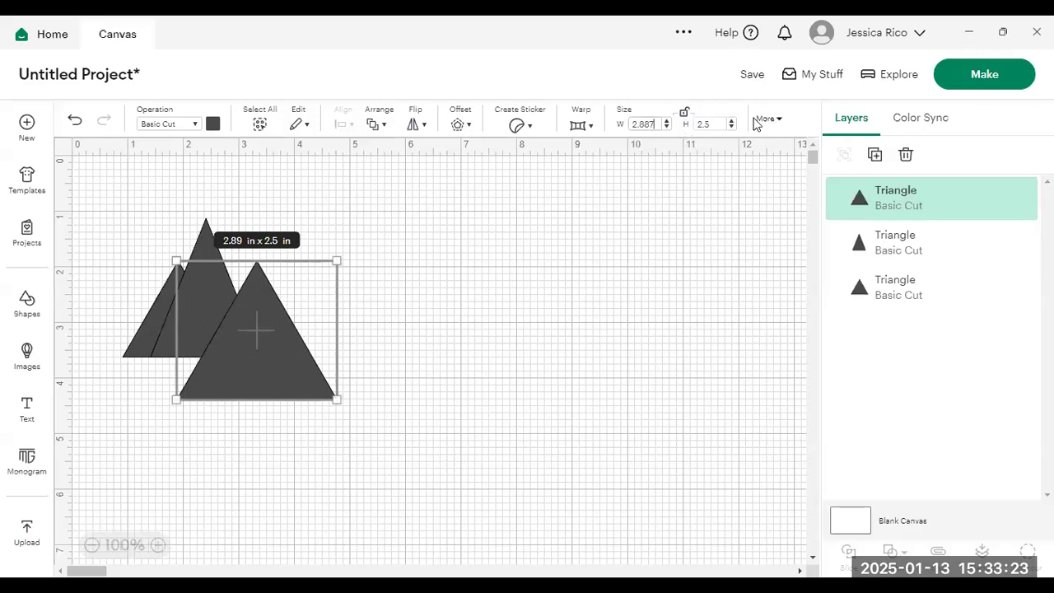
key("BackSpace")
key("Return")
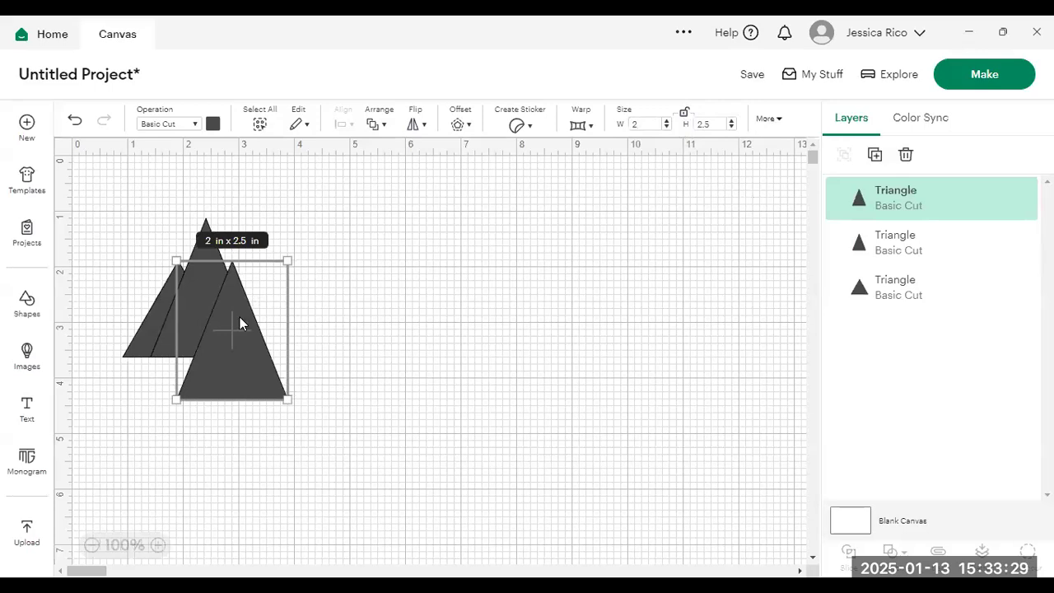
left_click_drag(242, 330, 261, 287)
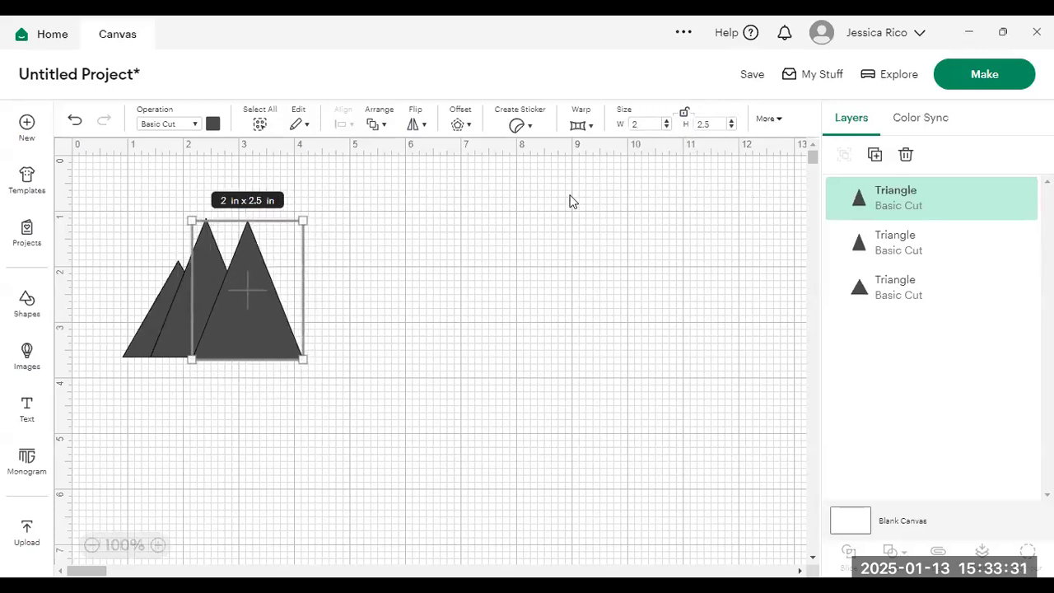
- Set the front triangle to 1.26 in wide and 1.5 in high, and move it to the tall triangle's right slope
left_click(646, 123)
type("1.26")
key("Return")
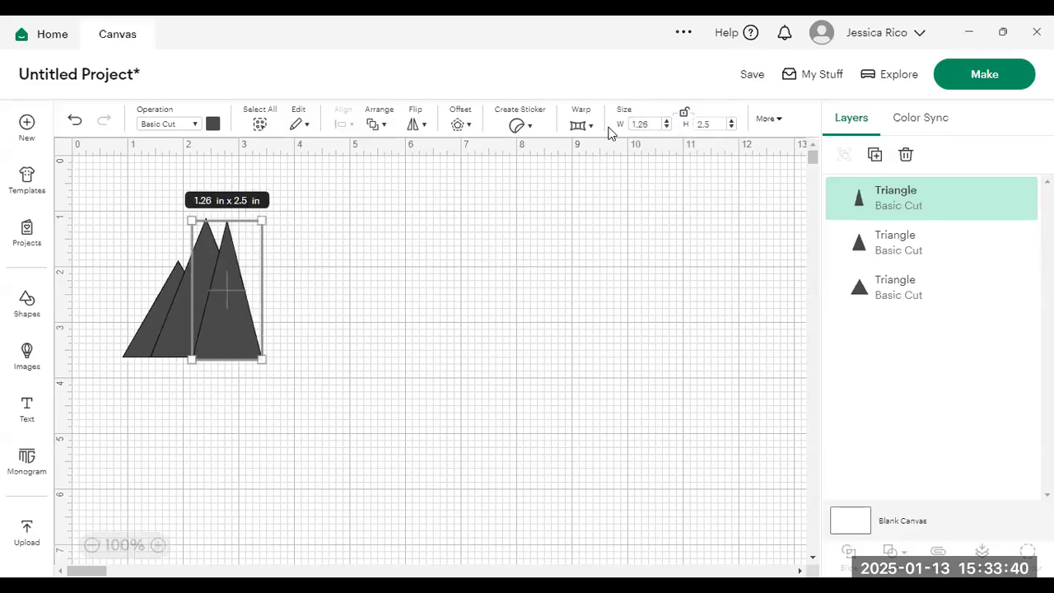
left_click(702, 124)
type("1.5")
key("Return")
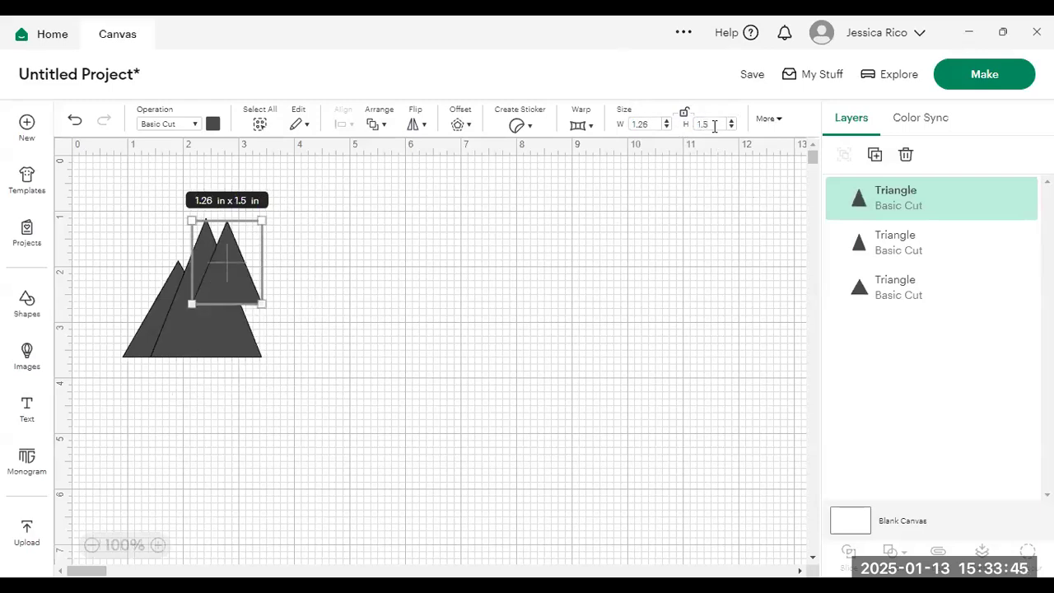
left_click_drag(225, 278, 302, 296)
- Align the three differently sized triangles to the bottom so their bases form one mountain baseline
left_click_drag(391, 305, 103, 210)
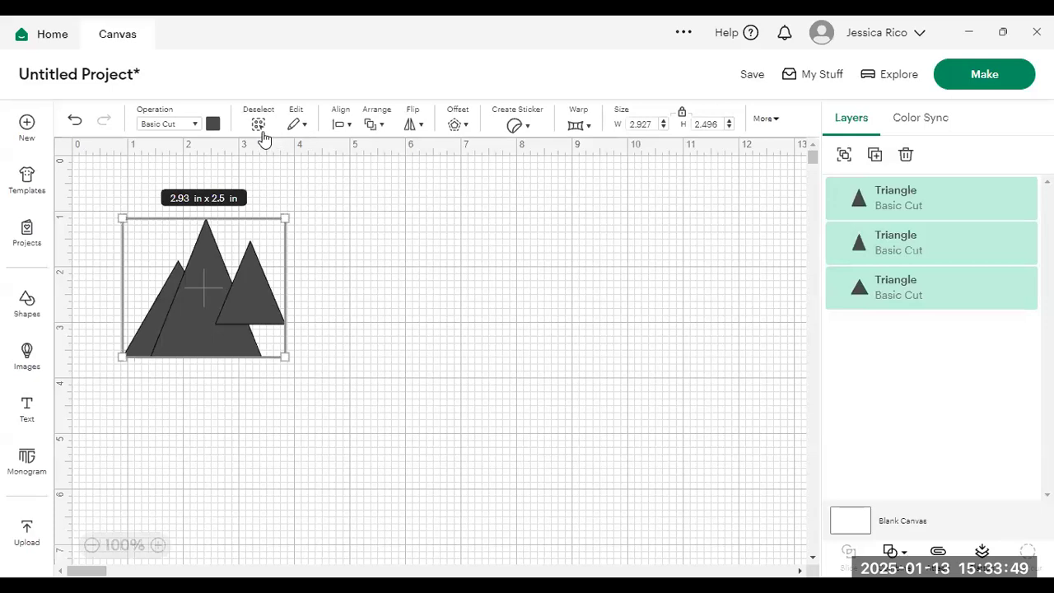
left_click(343, 125)
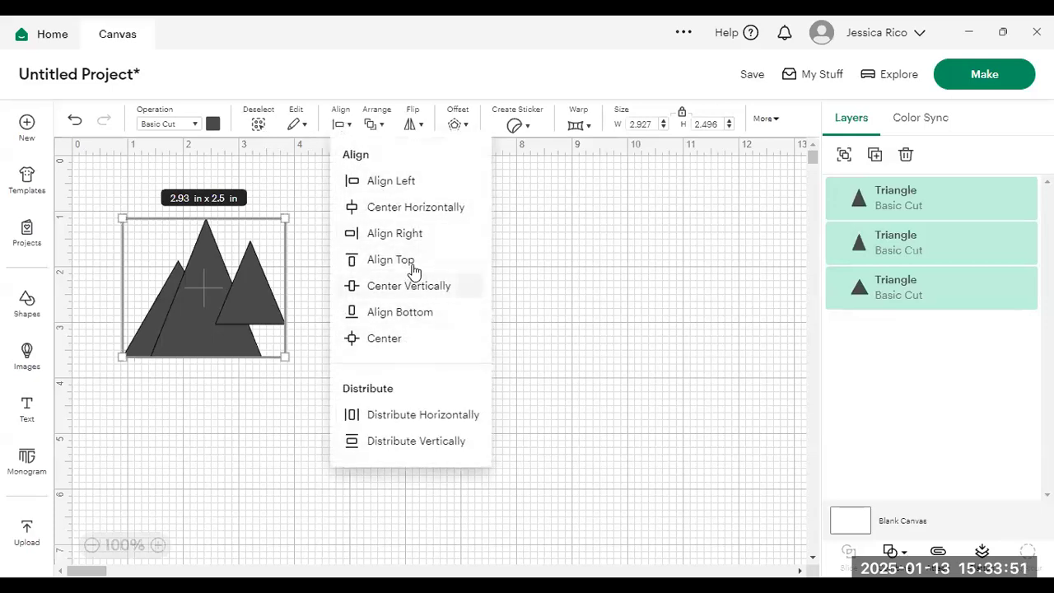
left_click(429, 314)
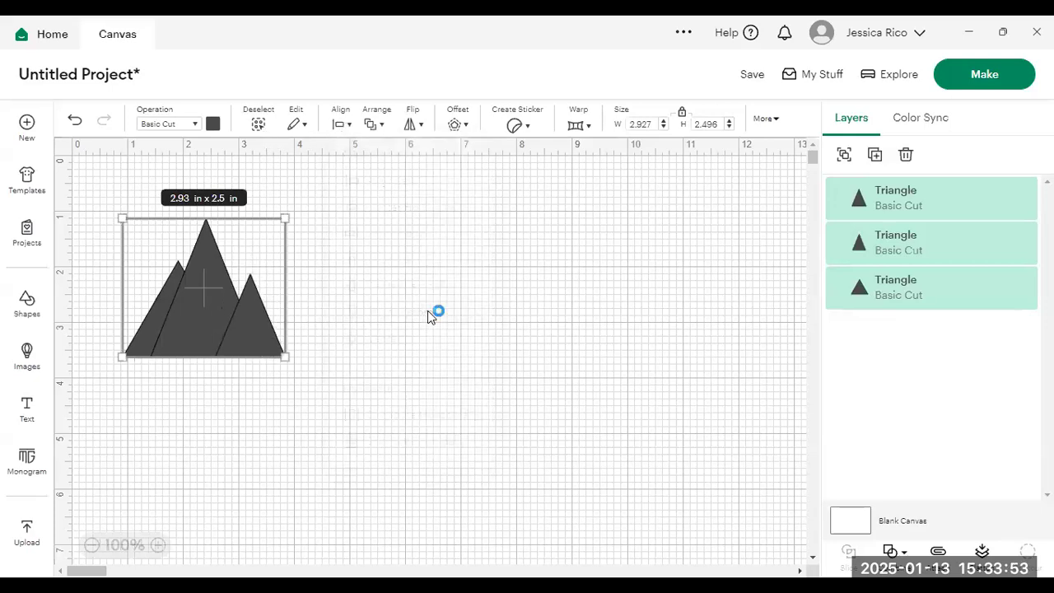
left_click(585, 324)
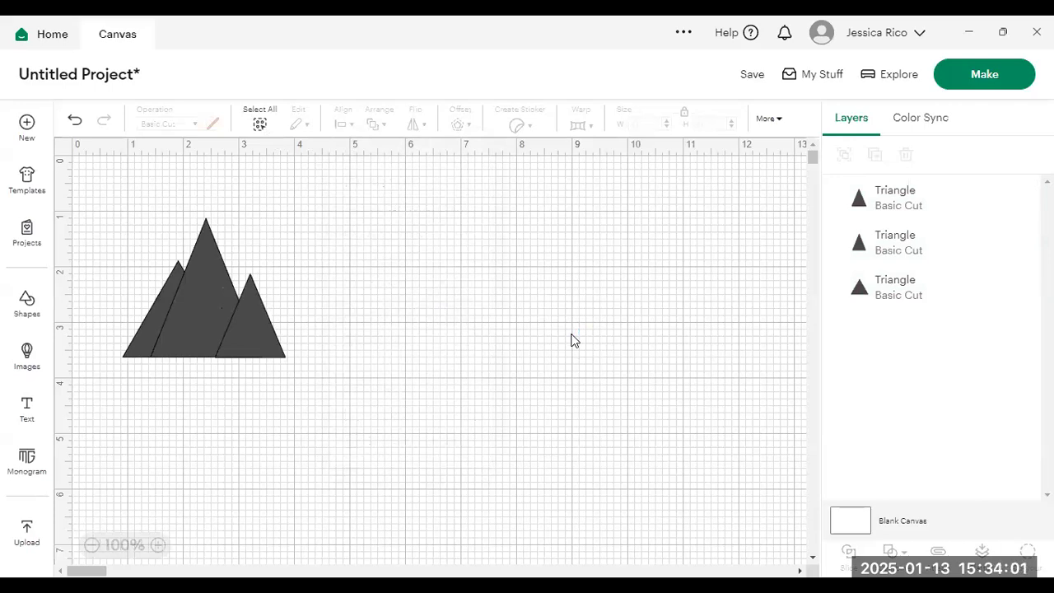
- Combine all three triangles with Unite into one mountain silhouette and move it slightly up and left
left_click(261, 126)
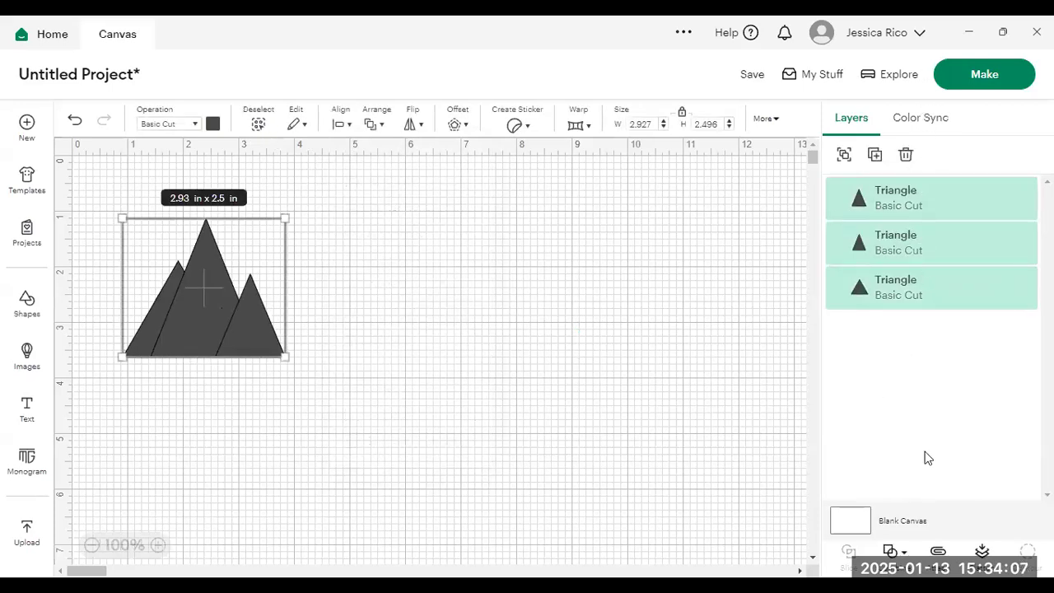
left_click(895, 553)
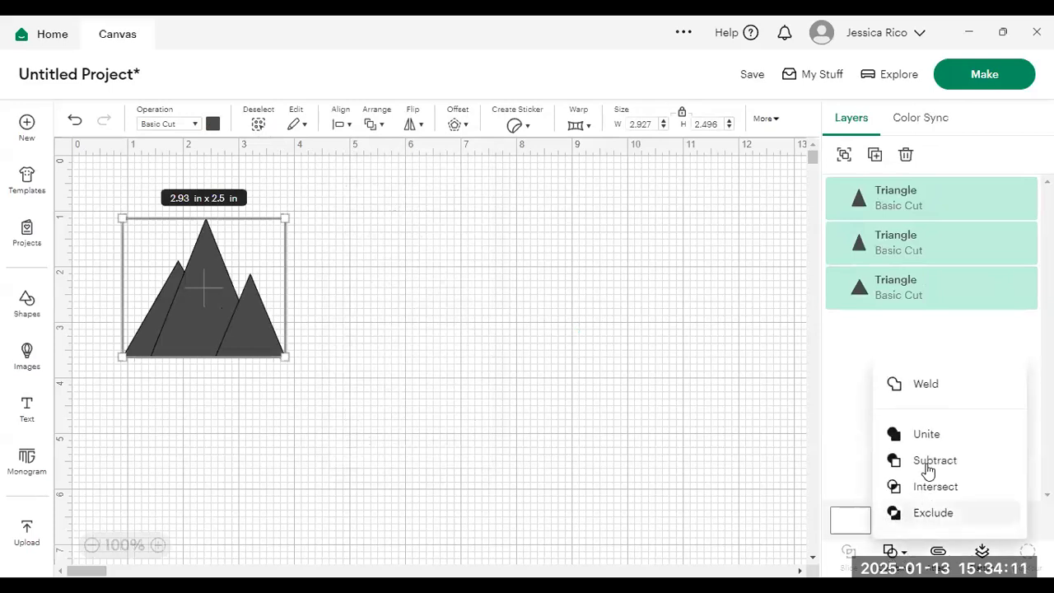
left_click(940, 435)
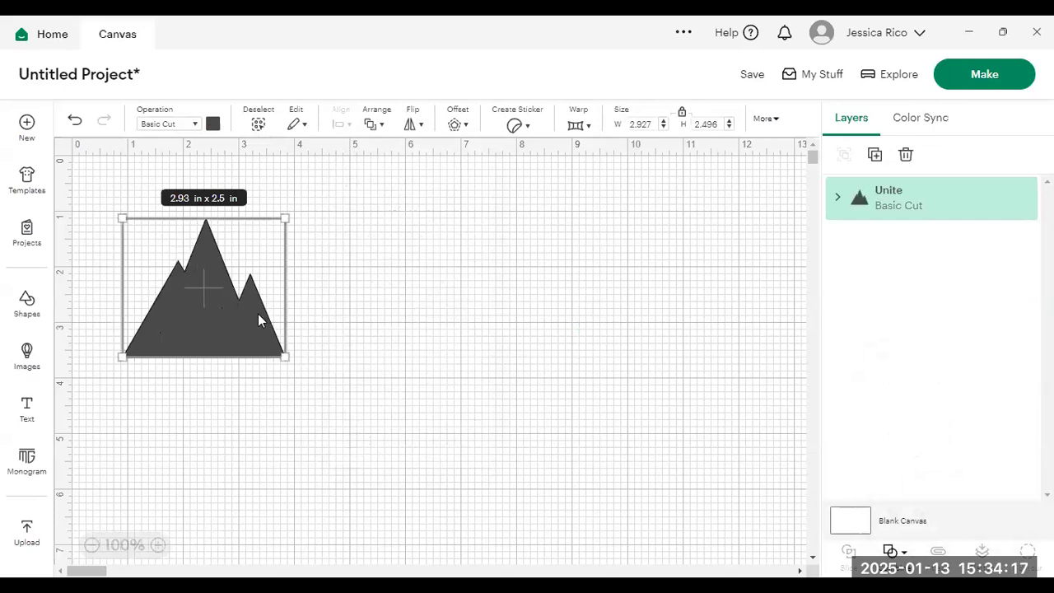
mouse_move(197, 291)
left_mouse_down()
mouse_move(167, 301)
mouse_move(191, 281)
left_mouse_up()
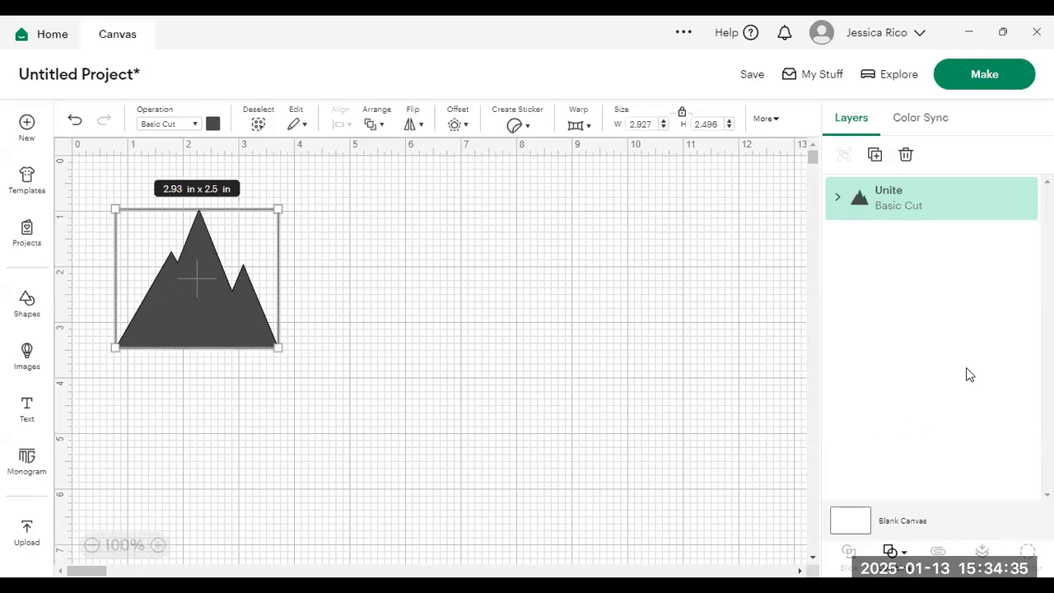
- Merge the layers of the united mountain shape and move it slightly up and left
left_click(900, 551)
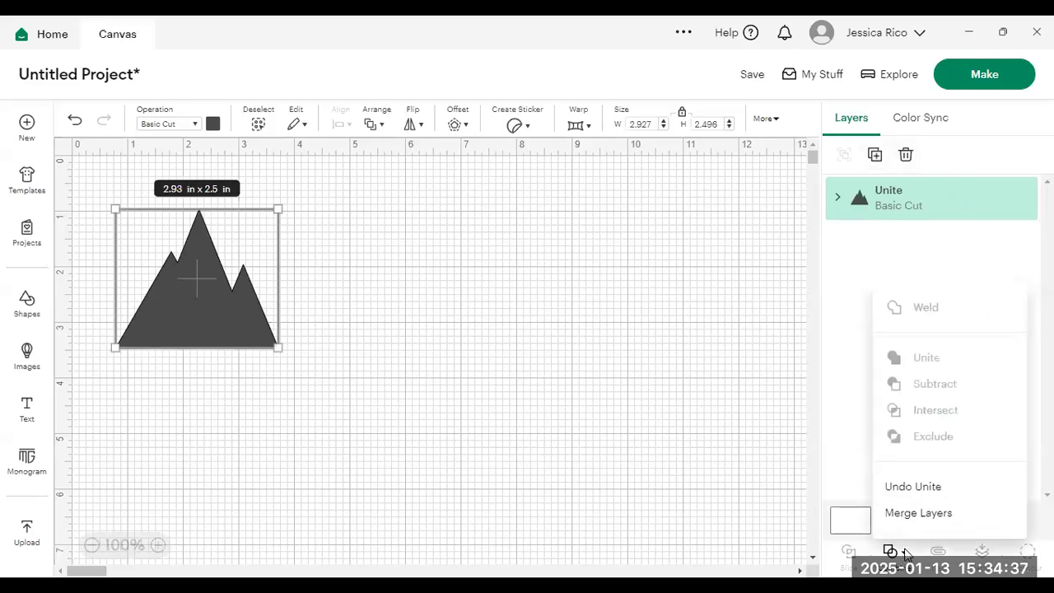
left_click(940, 515)
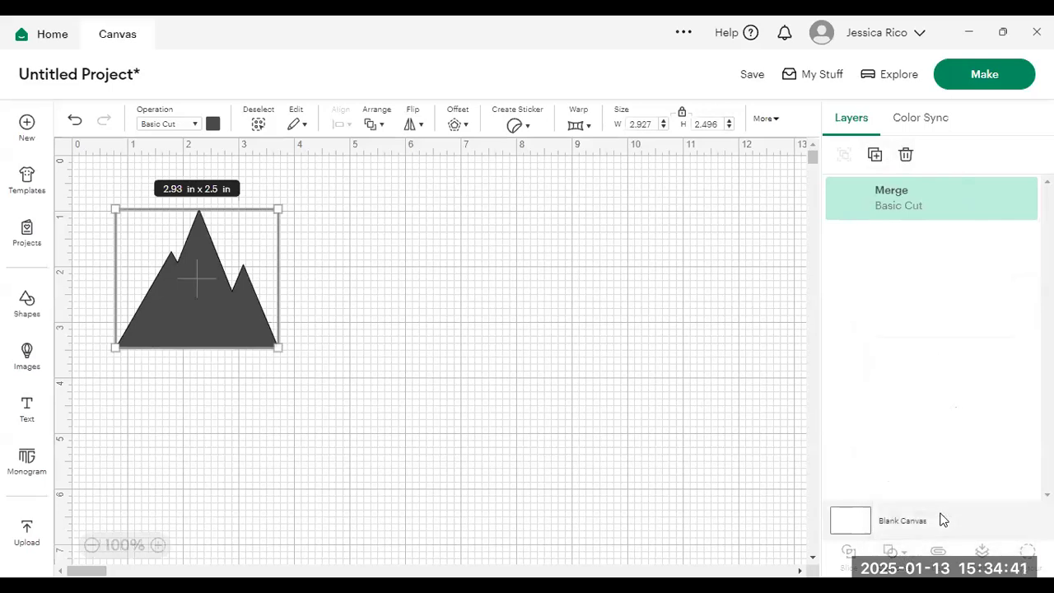
left_click_drag(173, 292, 171, 278)
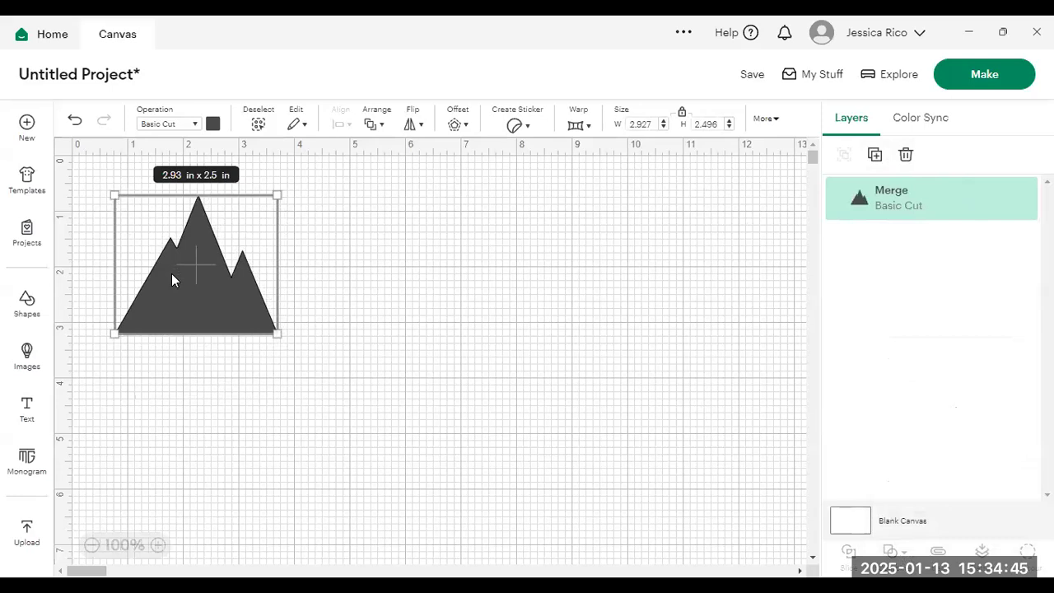
mouse_move(202, 266)
left_mouse_down()
mouse_move(177, 279)
mouse_move(190, 292)
mouse_move(191, 269)
left_mouse_up()
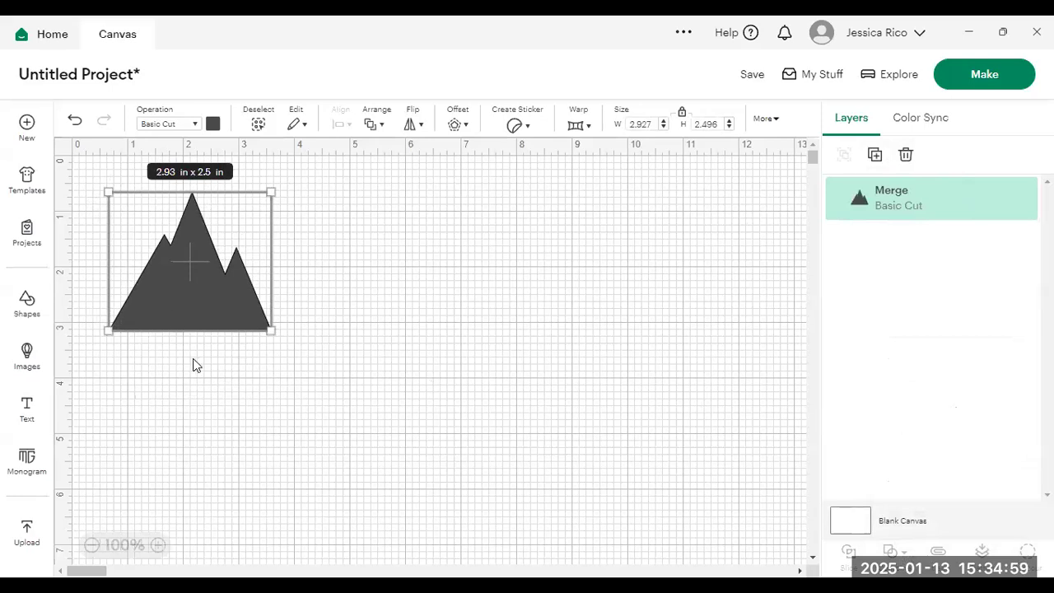
- Enlarge the merged mountain proportionally to about 3.86 in wide and 3.29 in high, and move it slightly right
left_click_drag(272, 334, 287, 375)
mouse_move(212, 352)
left_mouse_down()
mouse_move(180, 350)
mouse_move(220, 351)
left_mouse_up()
left_click(386, 357)
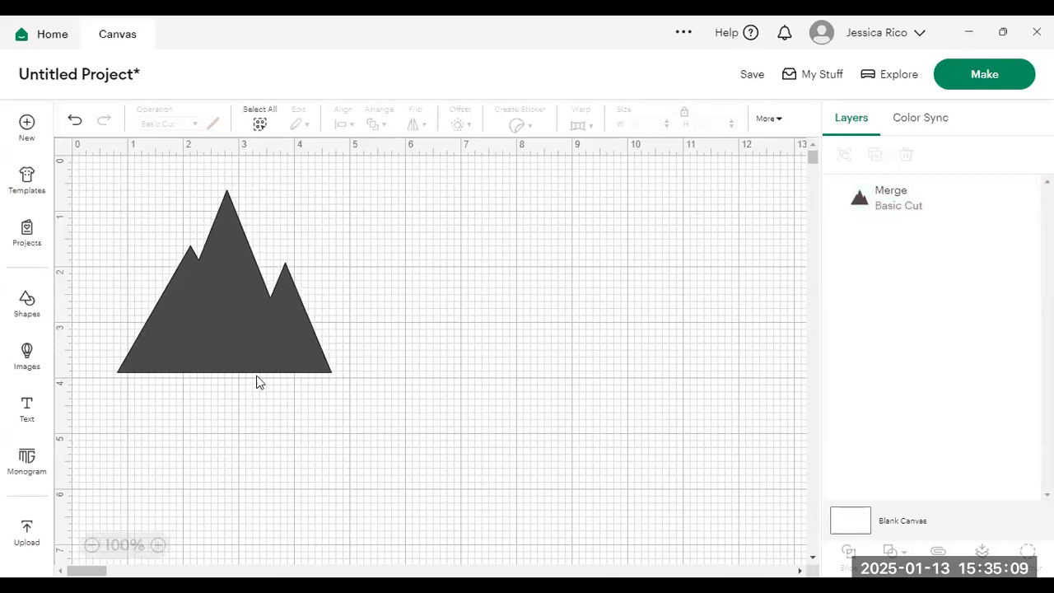
- Add a text object with the presenter's short first name and place it just below the mountain
left_click(27, 407)
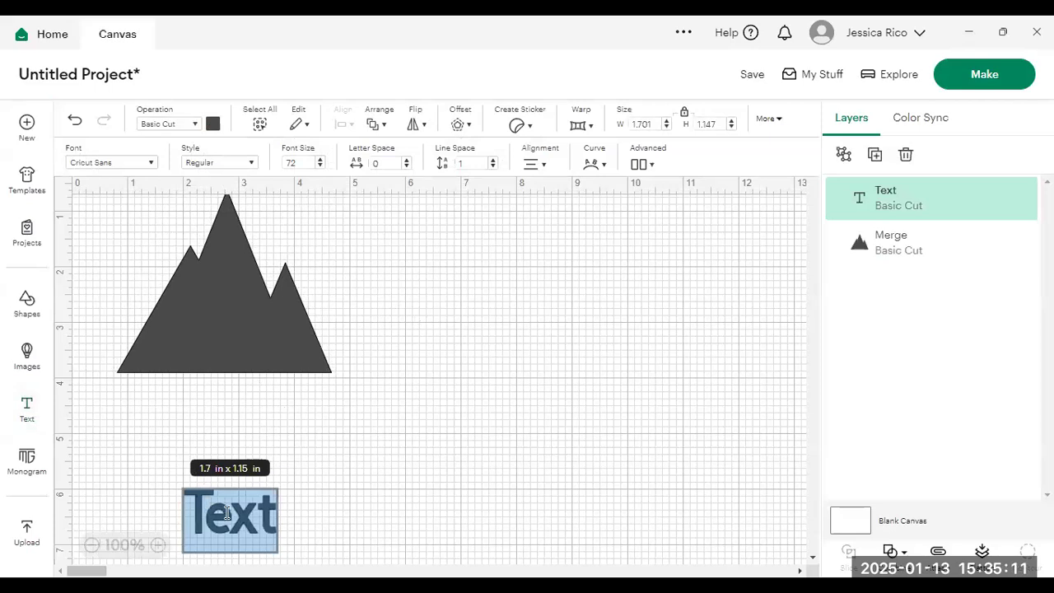
left_click(227, 513)
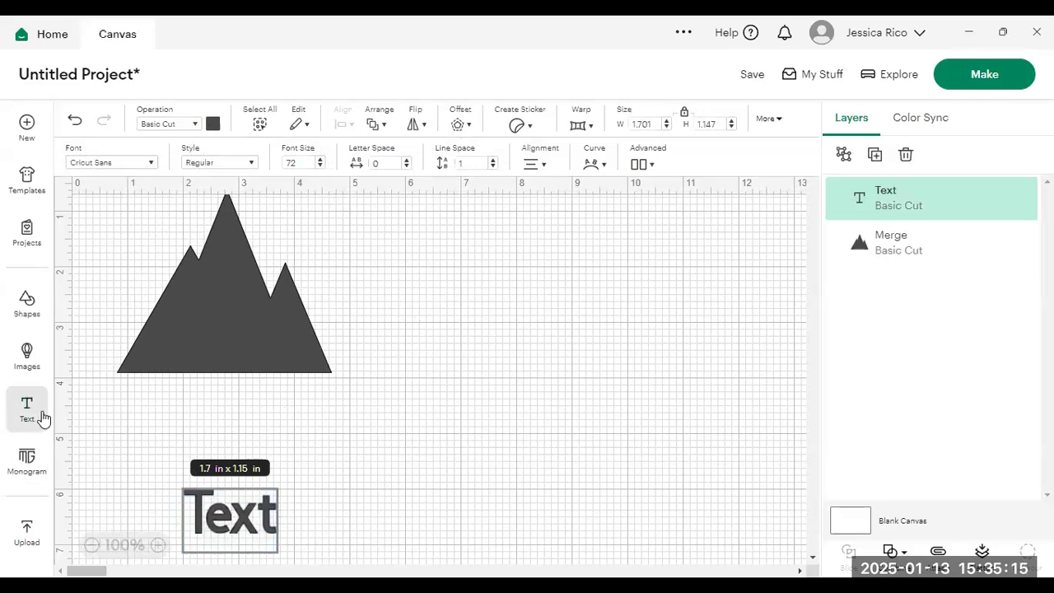
left_click_drag(275, 517, 191, 518)
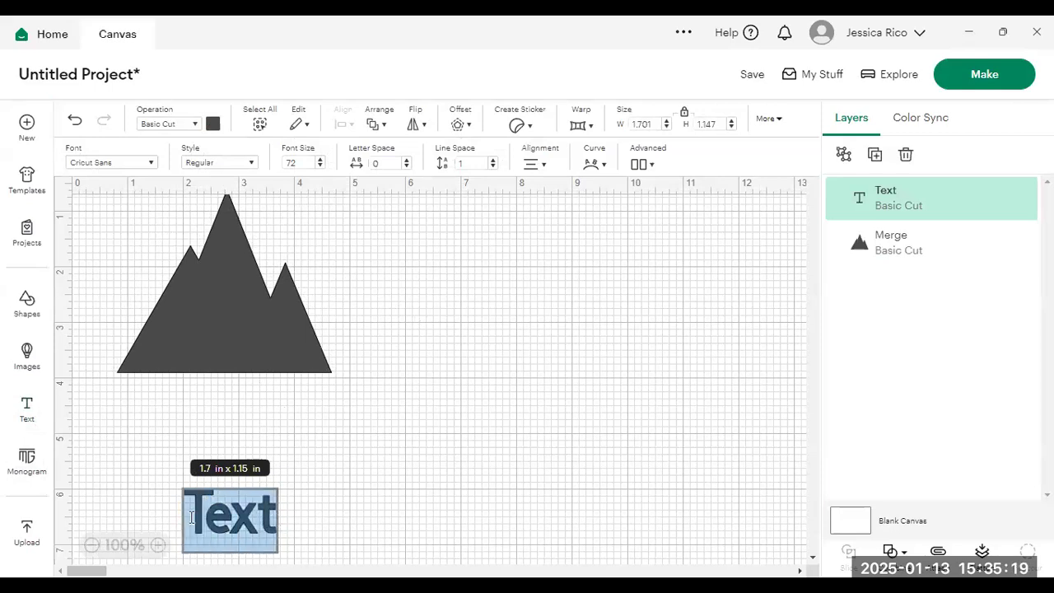
type("Jess")
left_click(404, 472)
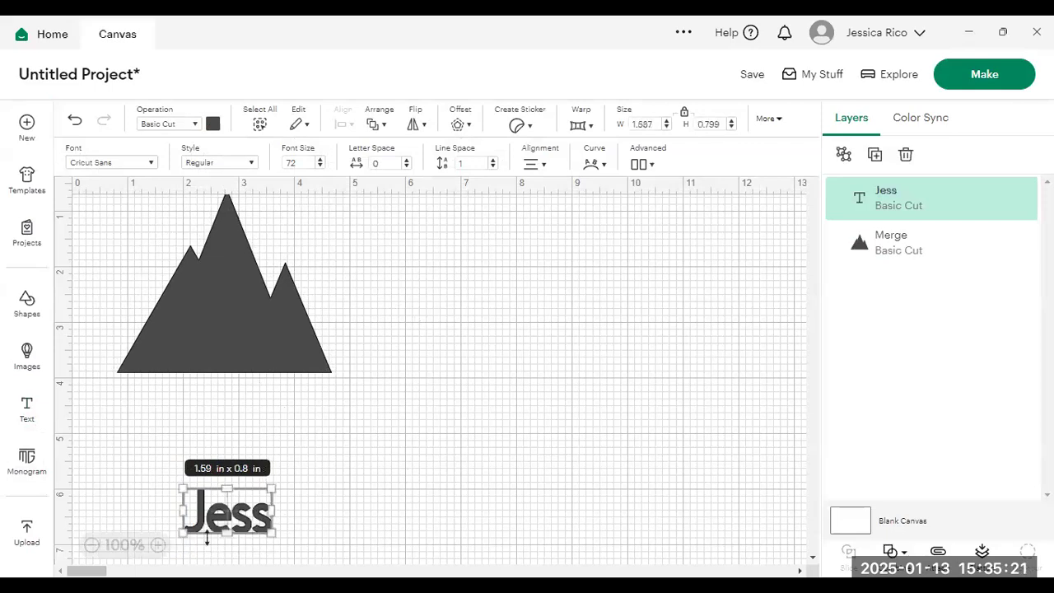
left_click_drag(232, 521, 225, 428)
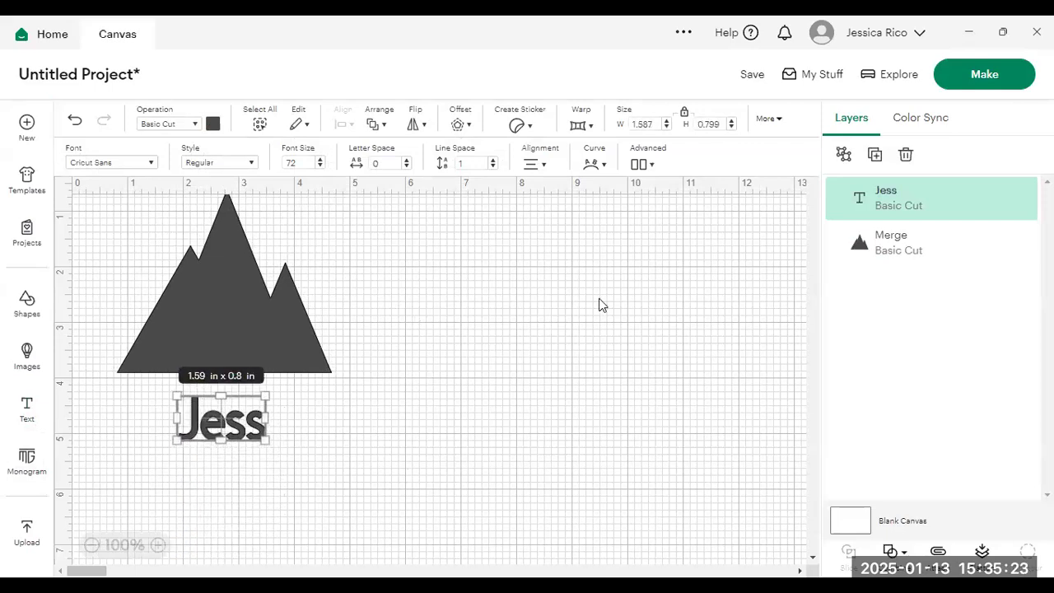
- Change the name text's material color to light blue
left_click(213, 124)
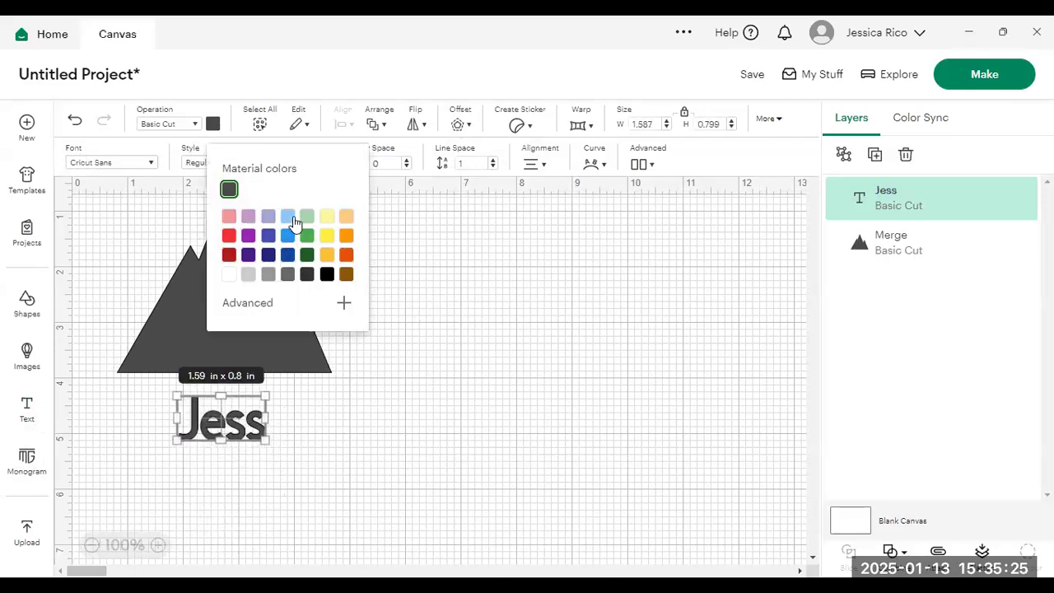
left_click(288, 217)
left_click(556, 309)
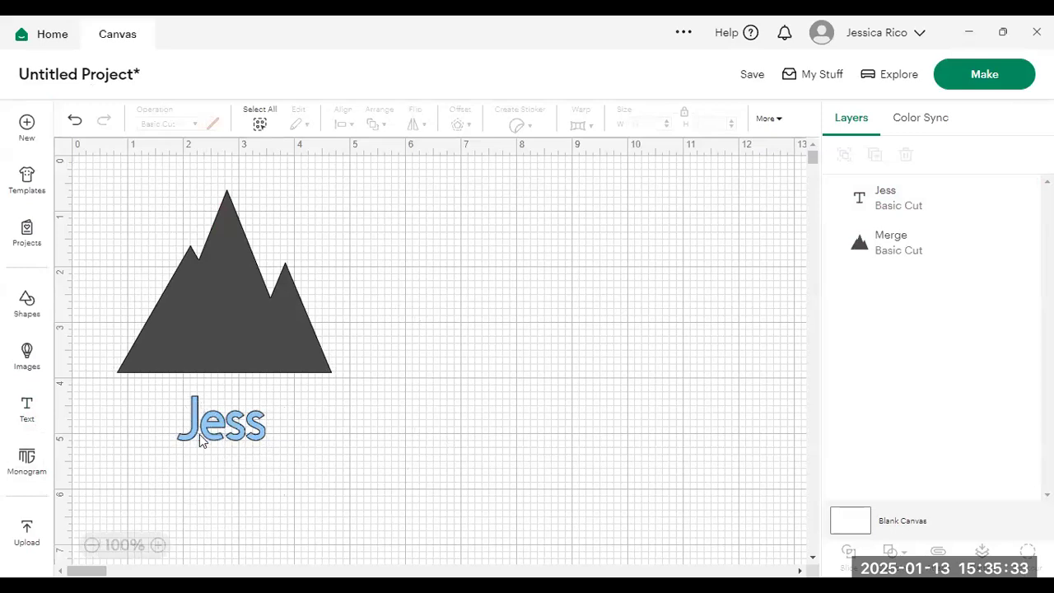
- Place the name text on the mountain's lower middle and enlarge it to about 1.81 in wide and 0.91 in high
left_click_drag(228, 430, 235, 340)
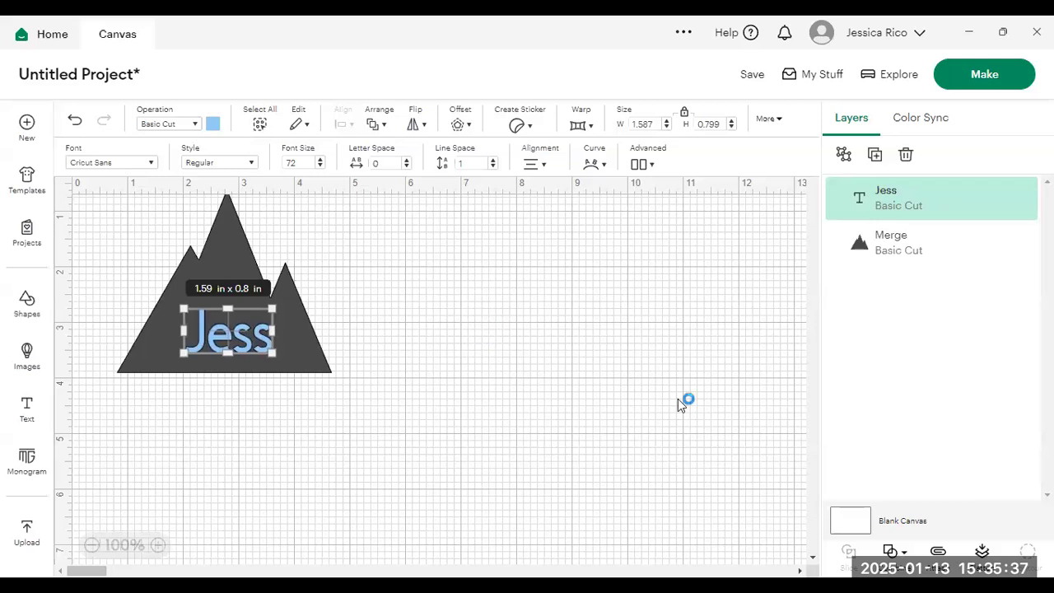
left_click(528, 441)
left_click(235, 336)
left_click_drag(234, 336, 233, 339)
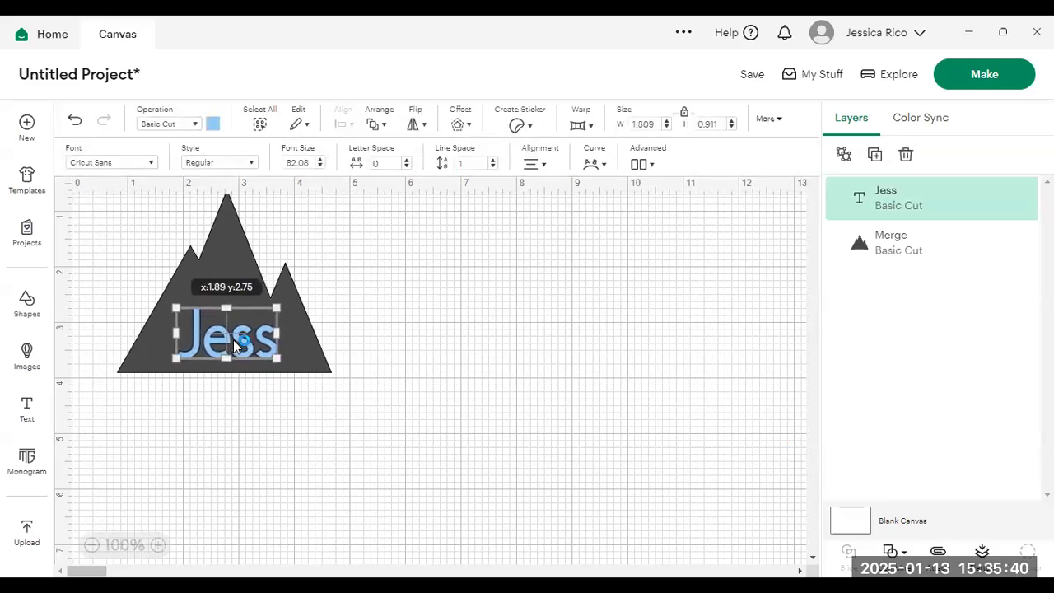
left_click(499, 329)
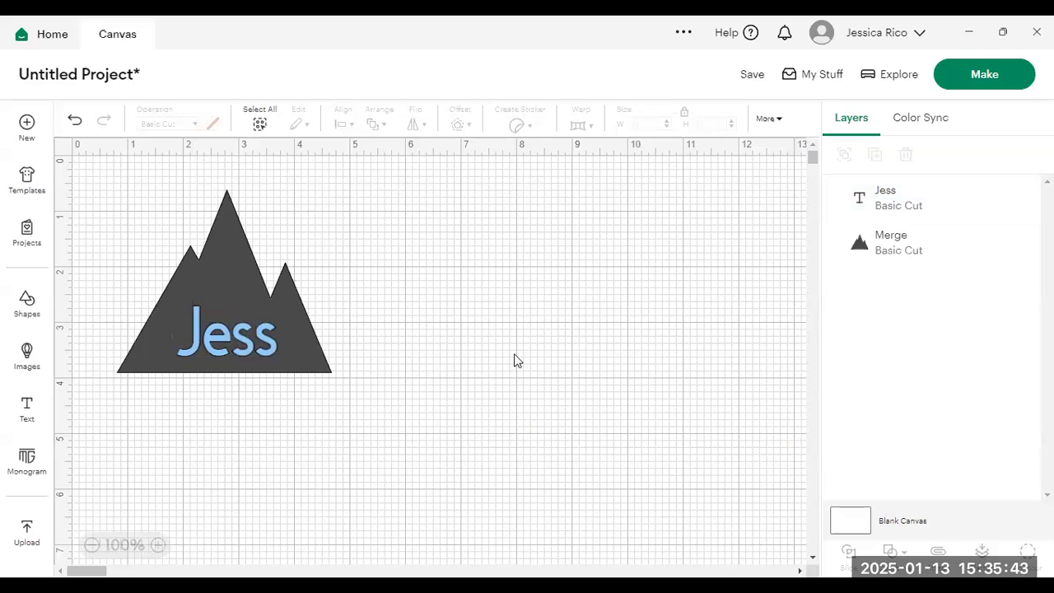
- Slice the name text out of the mountain shape
left_click(224, 330)
left_click(585, 371)
left_click_drag(372, 391, 139, 217)
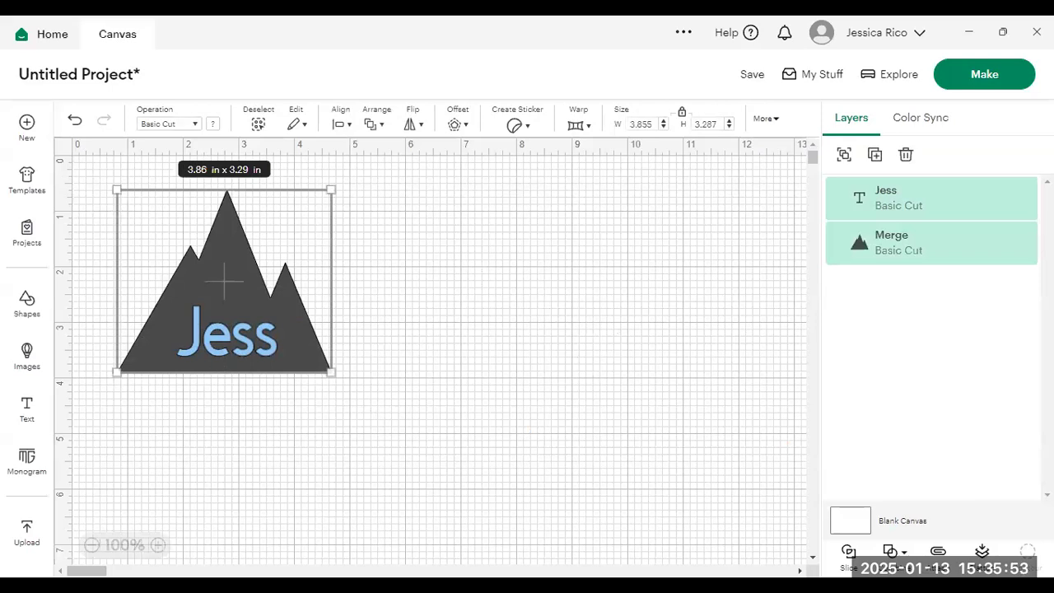
left_click(849, 552)
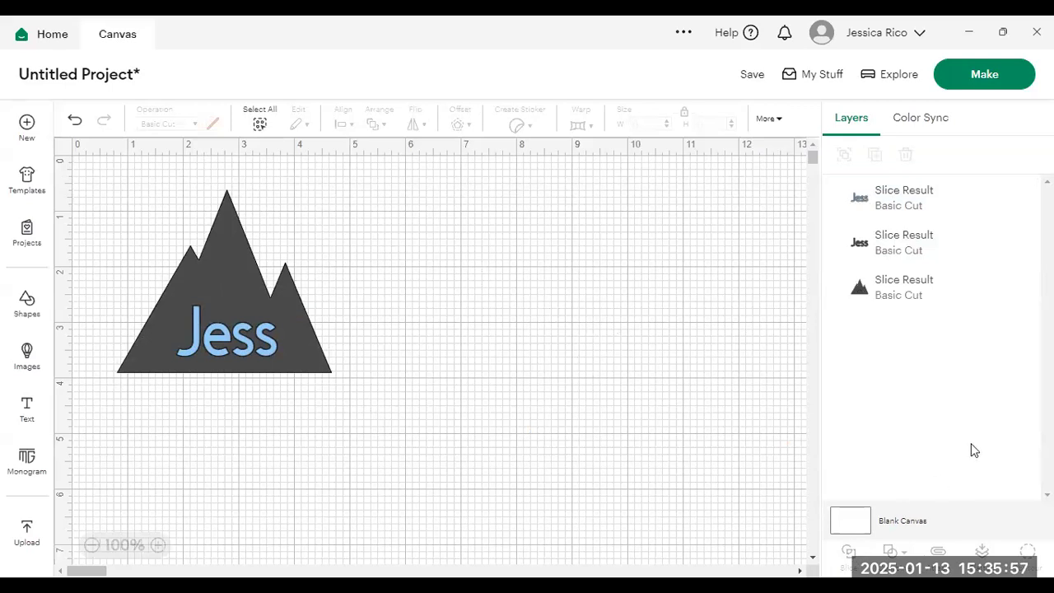
- Delete the light blue and dark gray sliced name pieces, and move the remaining mountain slightly up and left
left_click(911, 204)
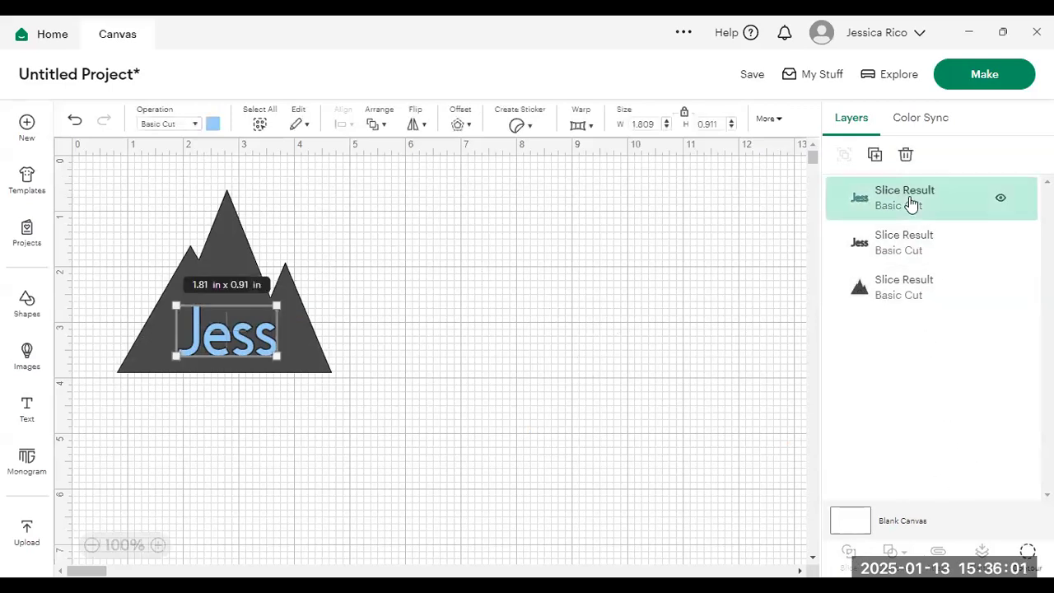
key("Delete")
left_click(911, 203)
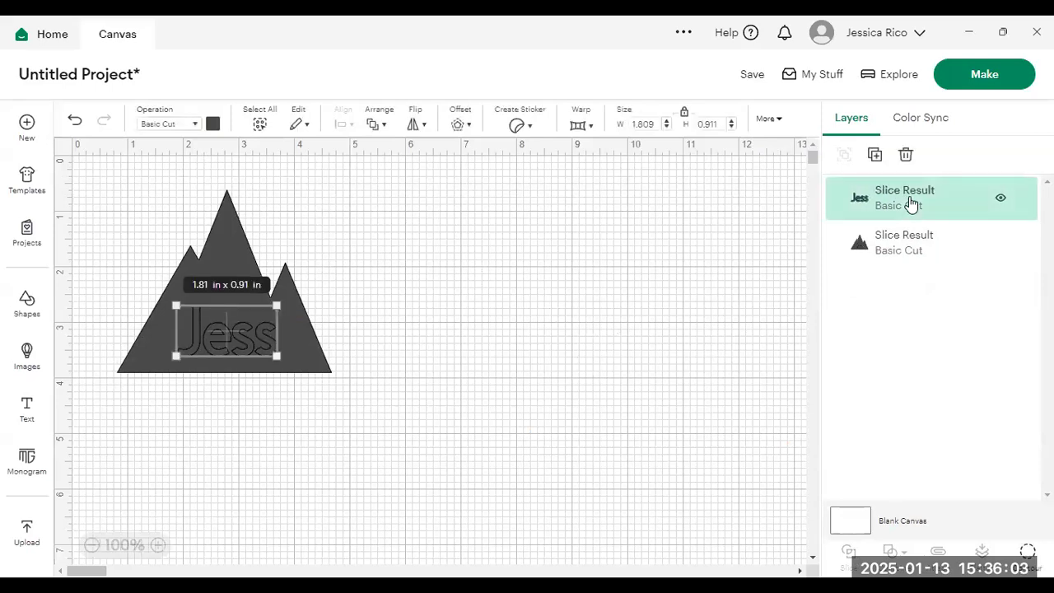
key("Delete")
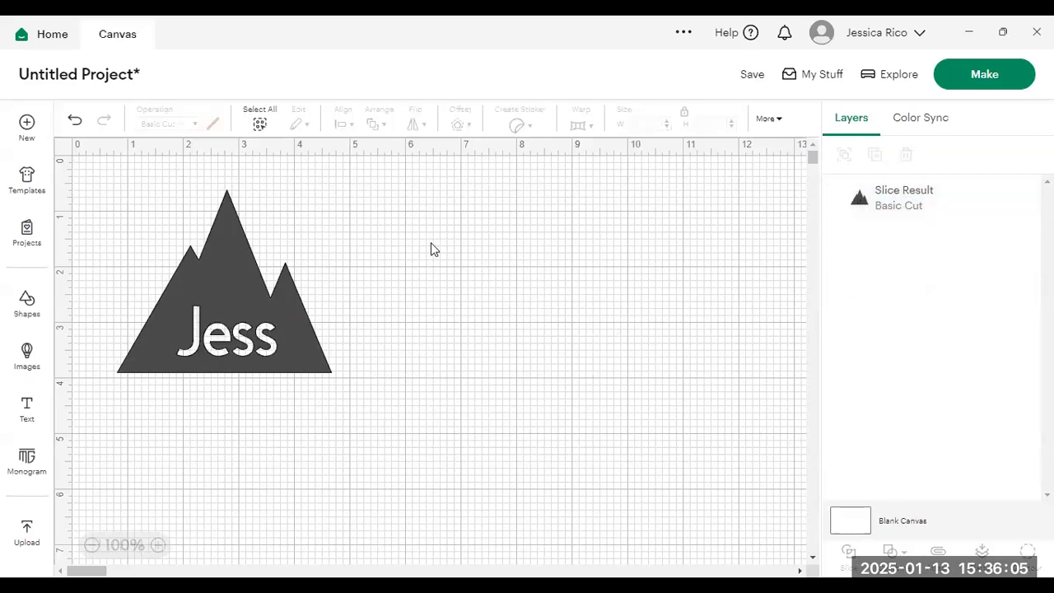
left_click_drag(178, 282, 154, 275)
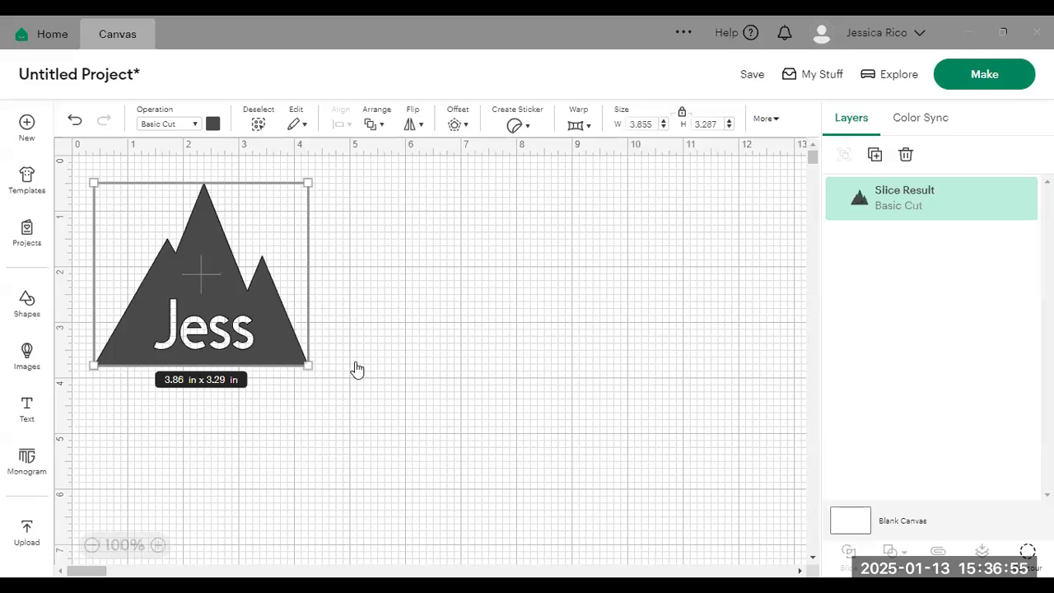
- Search the project library for "dog"
left_click(28, 228)
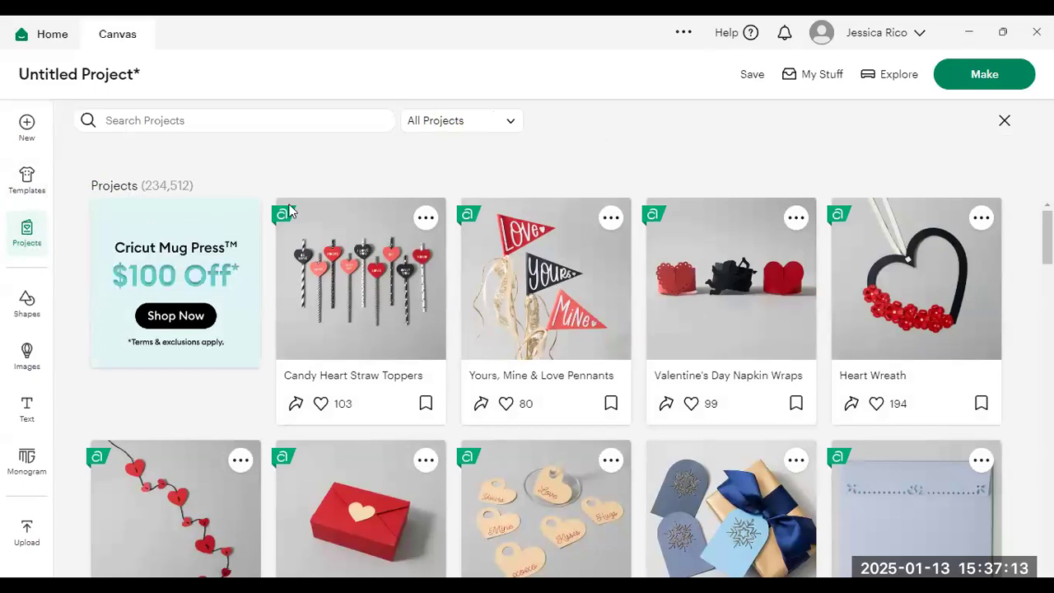
left_click(264, 119)
type("dog")
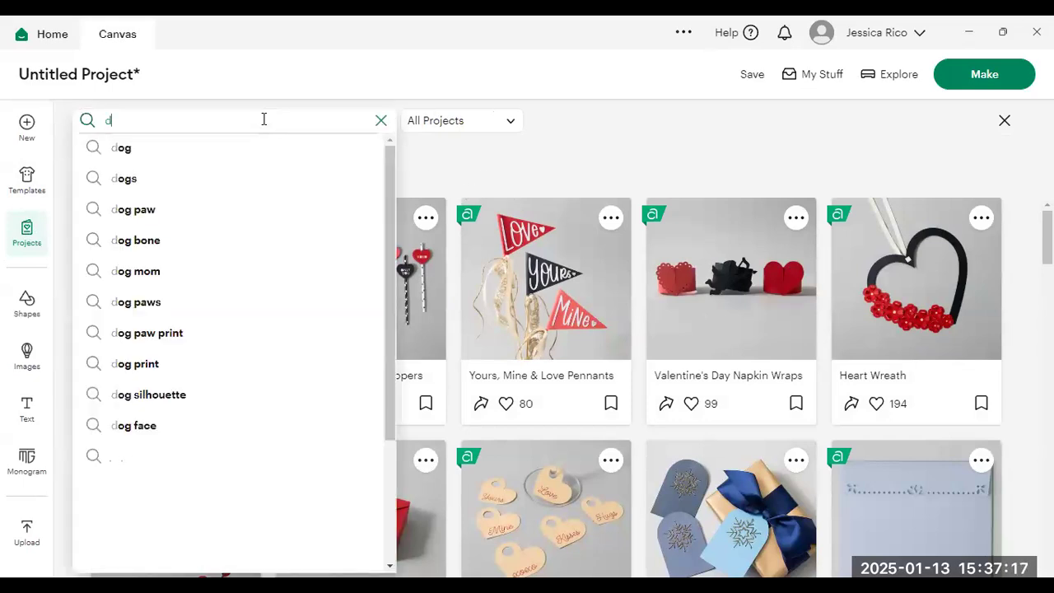
key("Return")
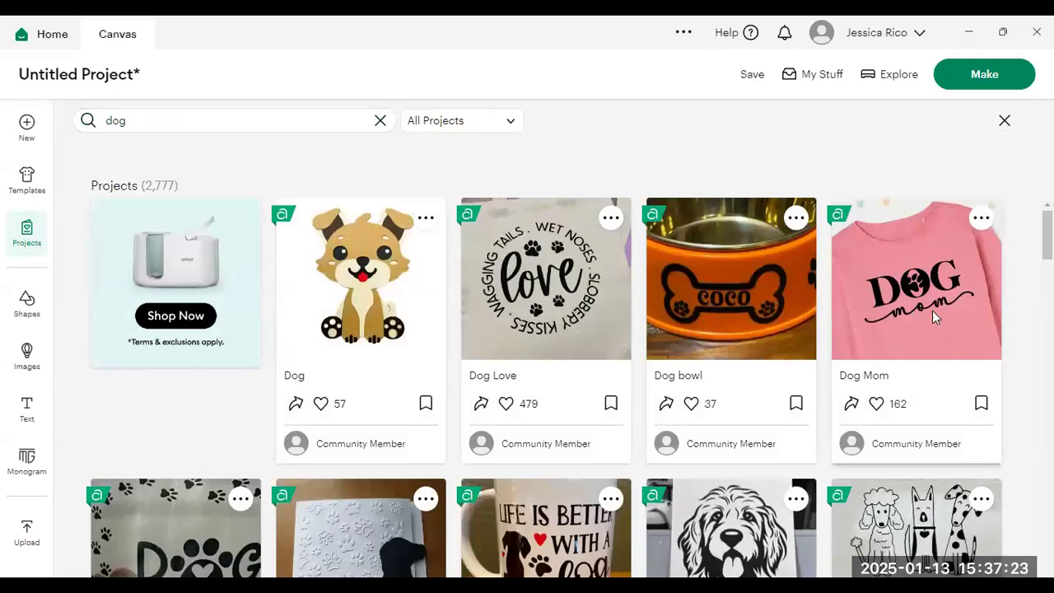
scroll(932, 313, "down", 1)
scroll(896, 329, "up", 1)
- Review the details and included images of the pink-shirt Dog Mom project, and browse further dog projects
left_click(907, 305)
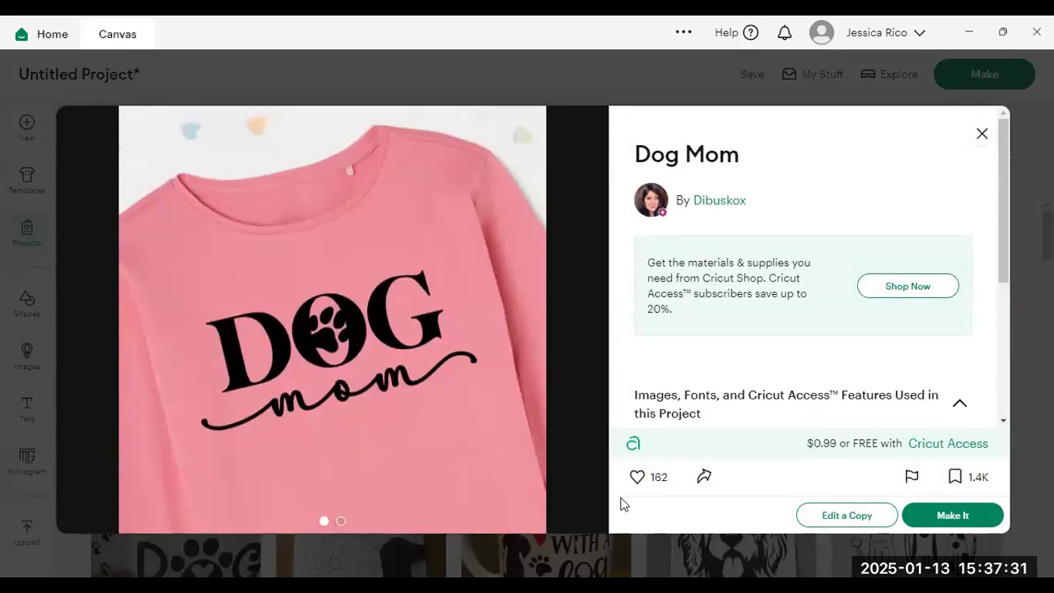
scroll(721, 343, "down", 2)
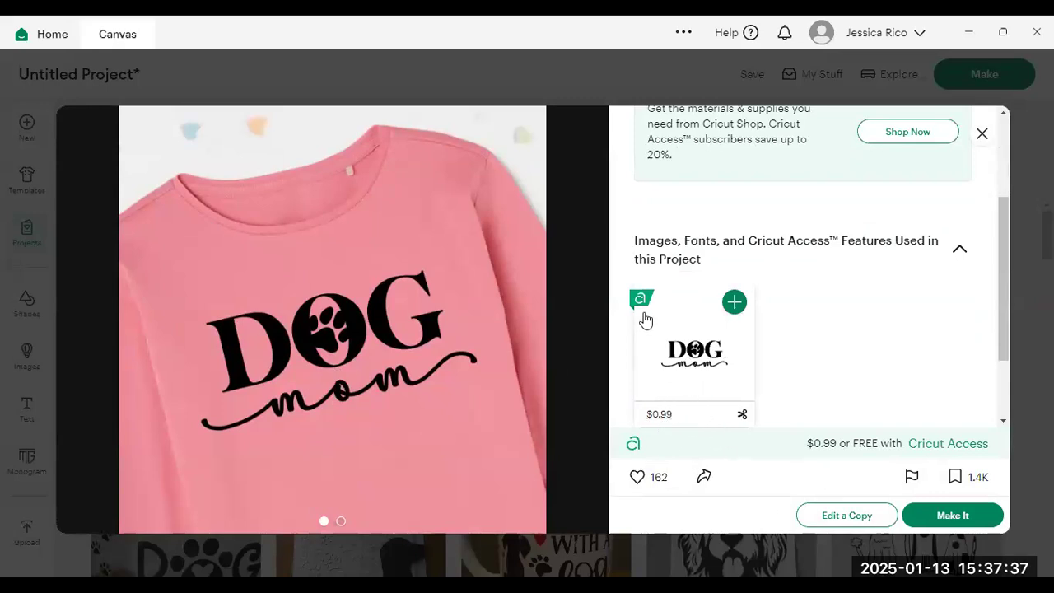
left_click(982, 133)
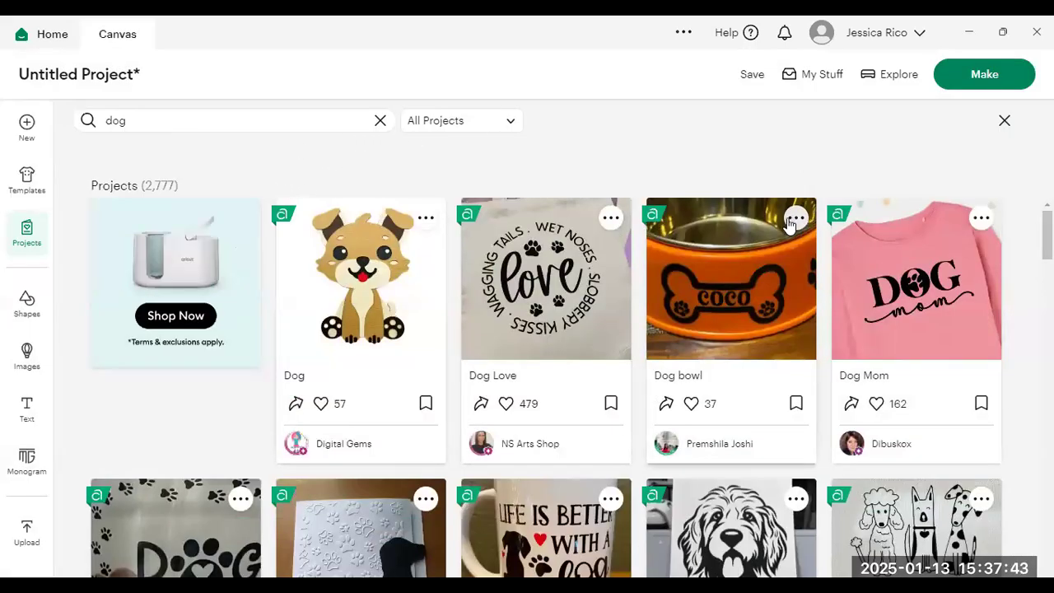
scroll(788, 227, "down", 2)
scroll(789, 226, "down", 5)
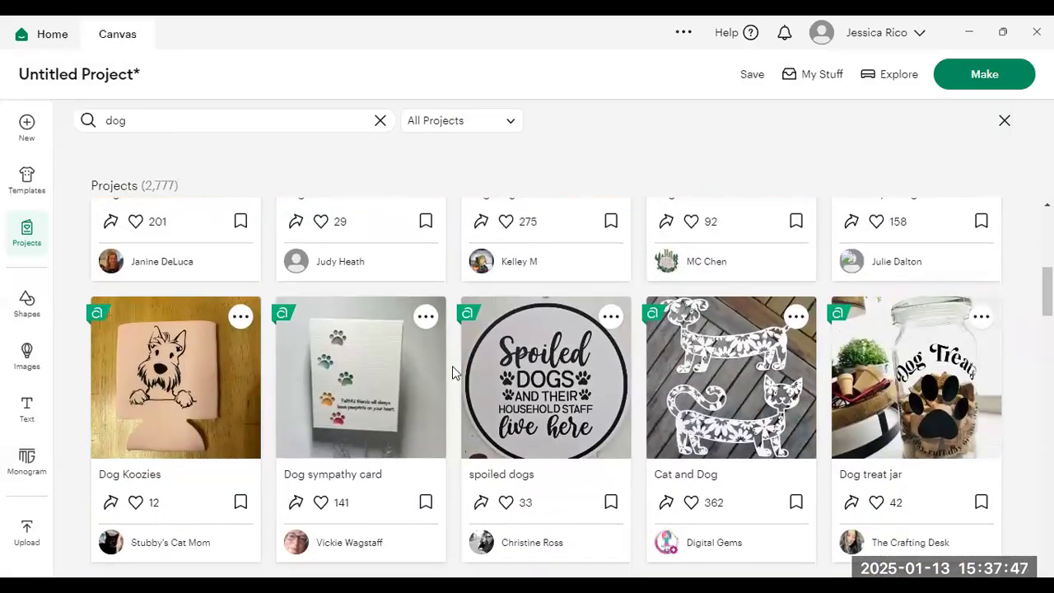
scroll(453, 368, "down", 2)
scroll(453, 366, "down", 2)
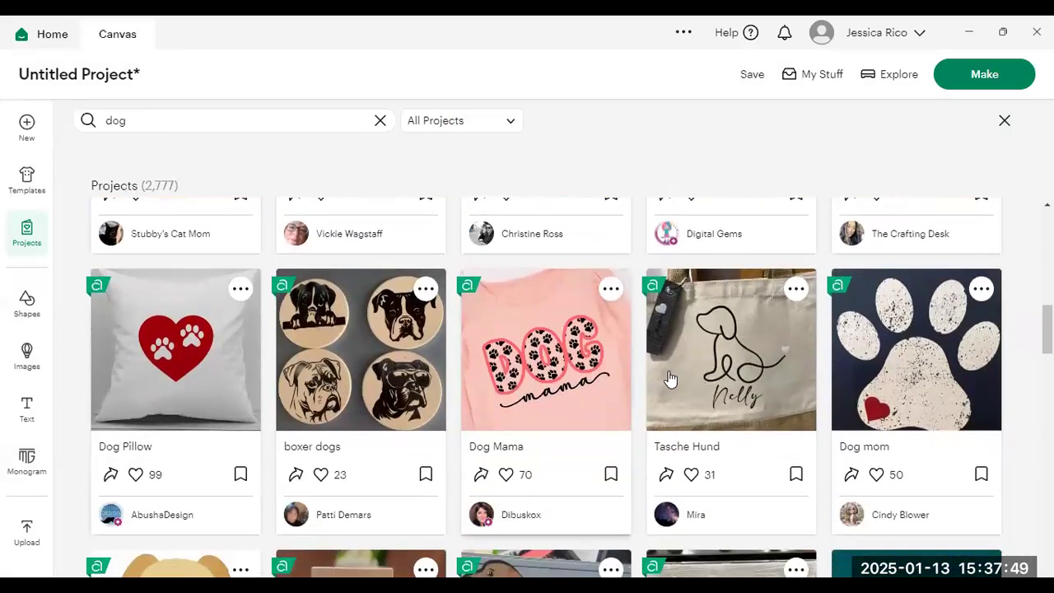
- Search the project library for "greeting cards" and browse the card designs
left_click(169, 120)
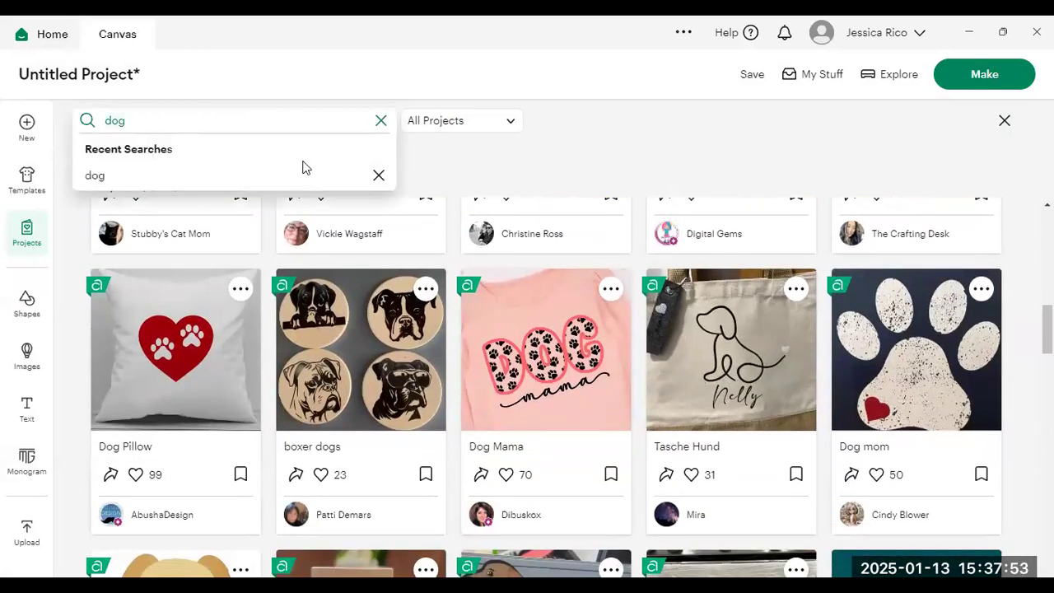
key("BackSpace")
key("BackSpace")
key("BackSpace")
type("gree")
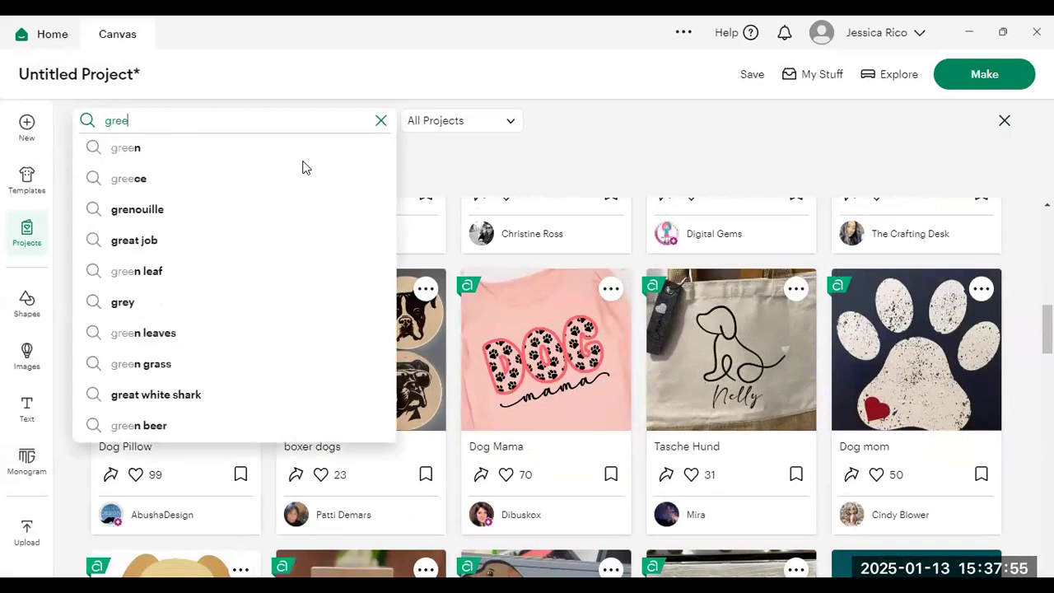
type("ting cards")
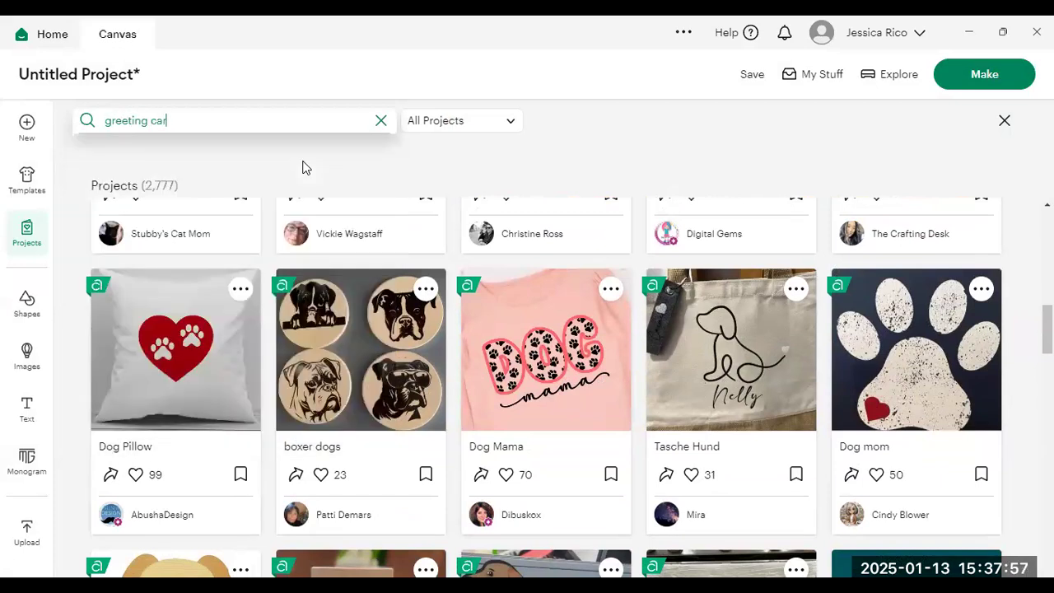
key("Return")
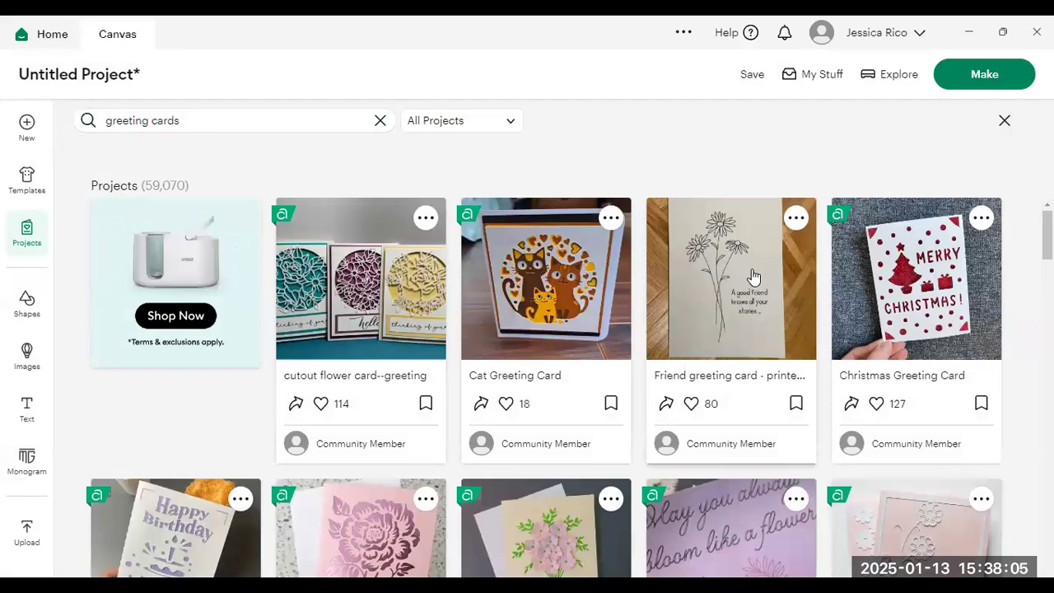
scroll(751, 274, "down", 2)
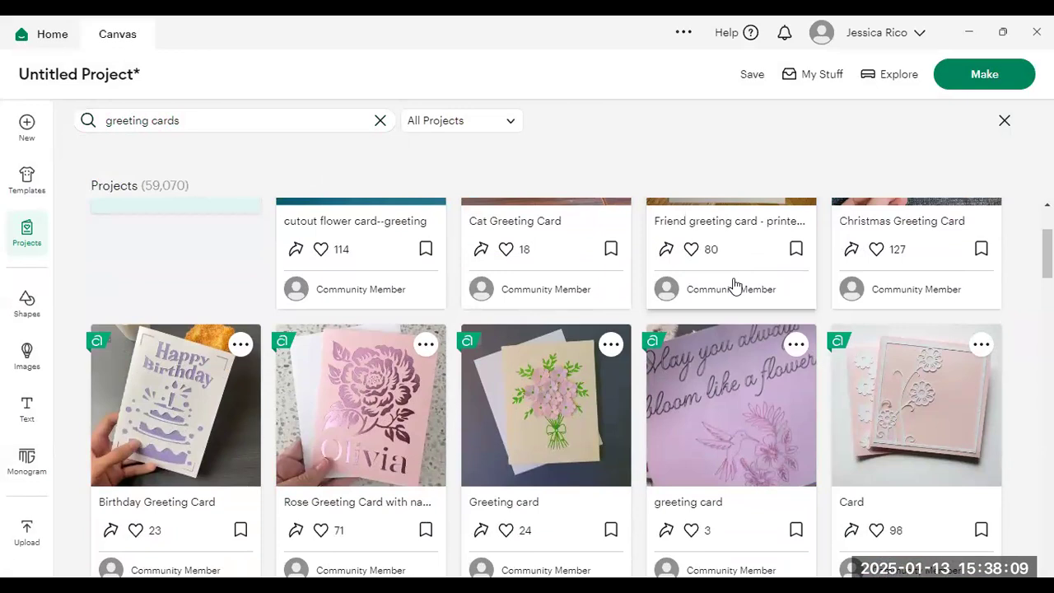
scroll(727, 298, "down", 2)
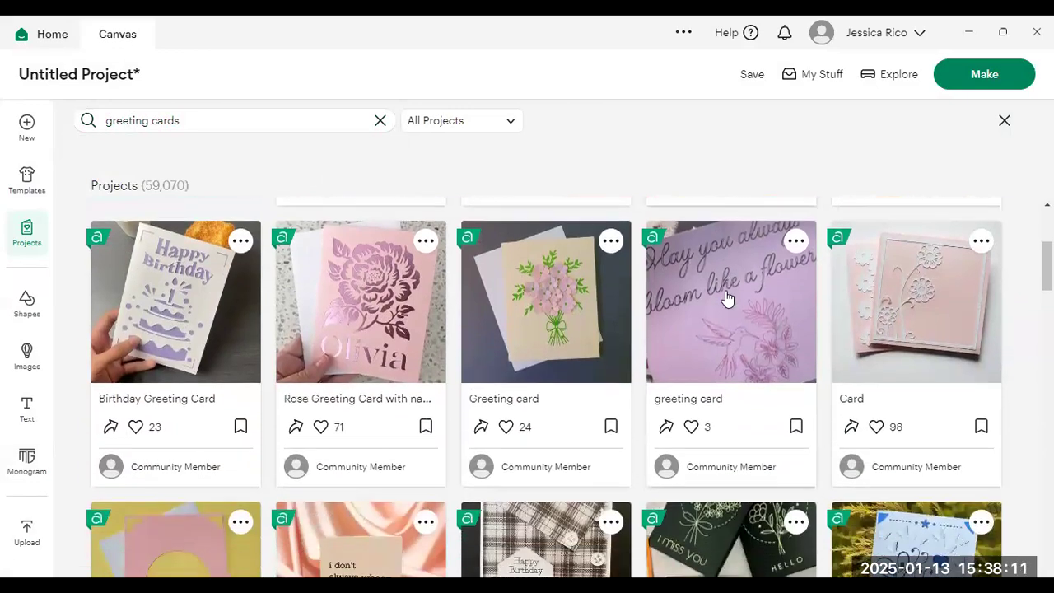
scroll(727, 298, "down", 2)
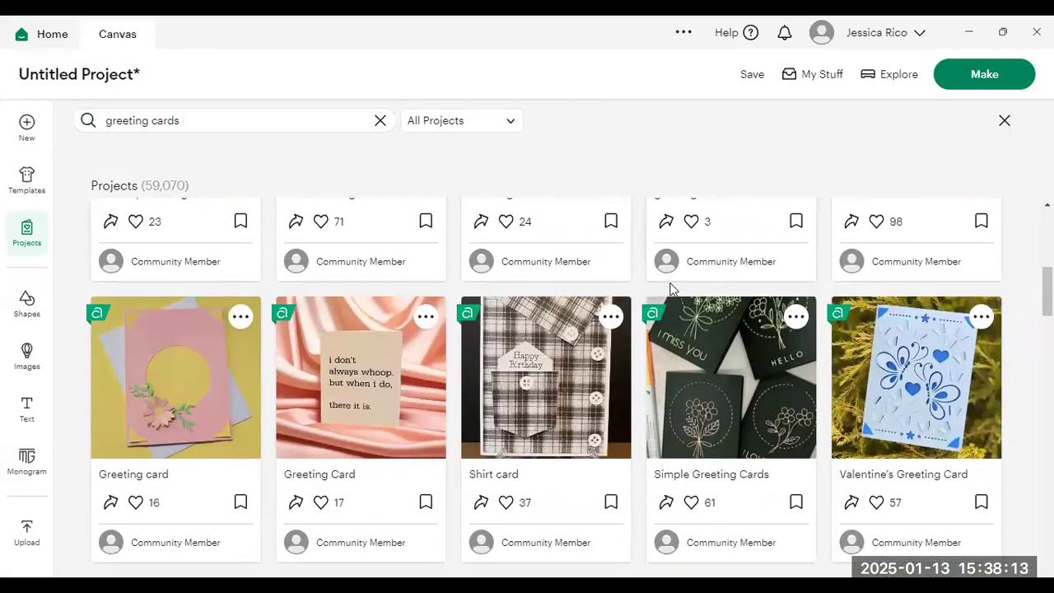
scroll(421, 357, "down", 2)
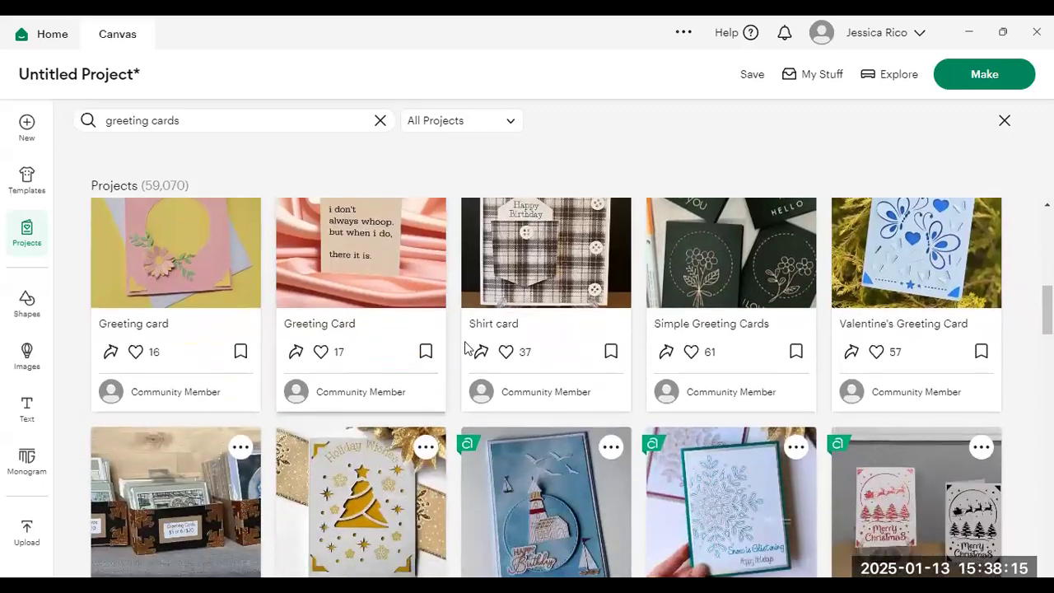
scroll(639, 371, "down", 2)
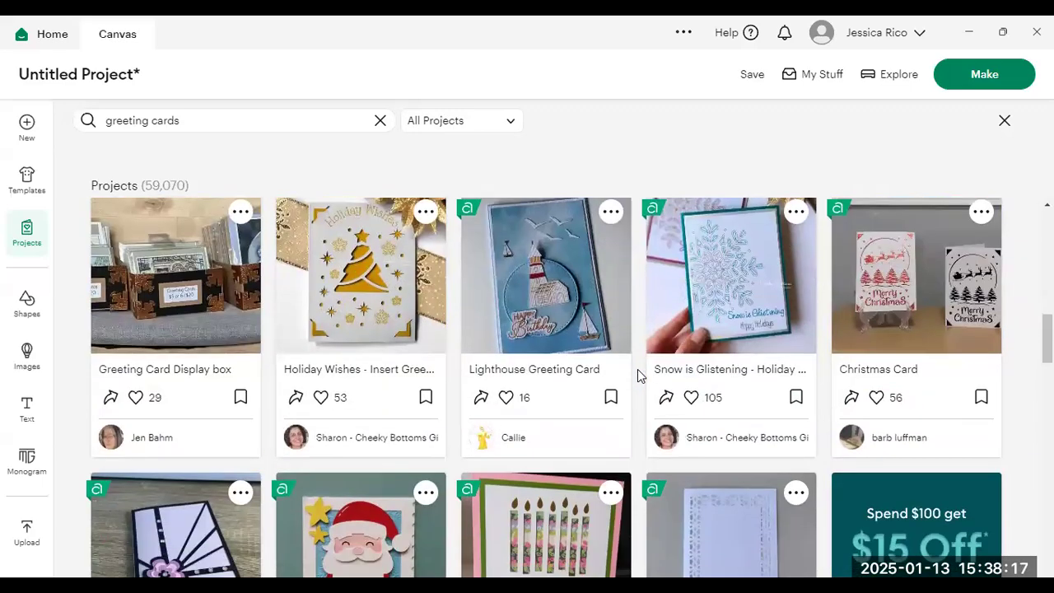
scroll(638, 371, "down", 3)
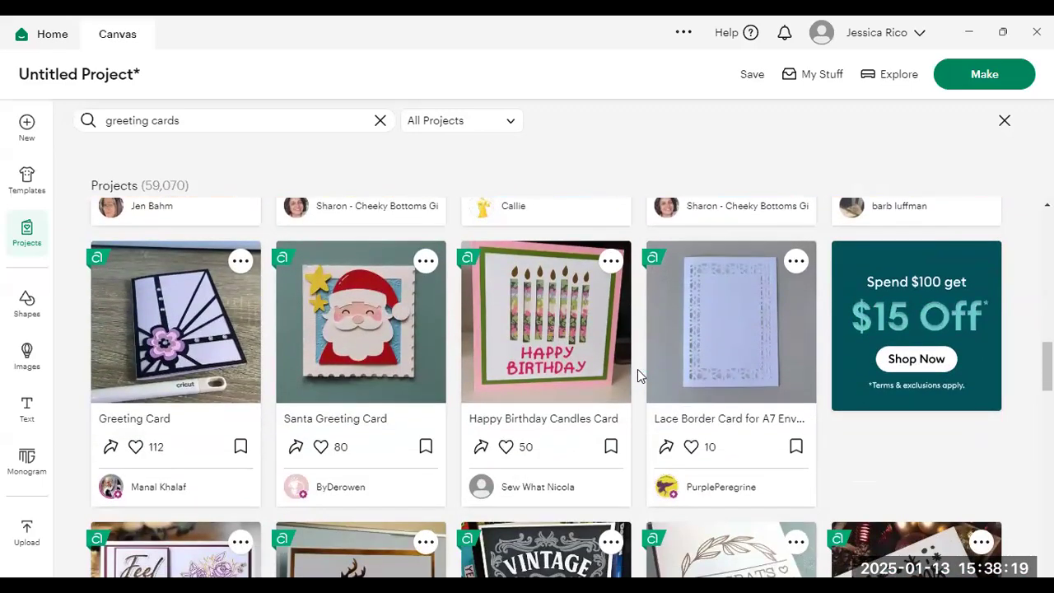
- Browse back through the greeting card projects to the start of the results
scroll(637, 376, "down", 1)
scroll(638, 376, "up", 7)
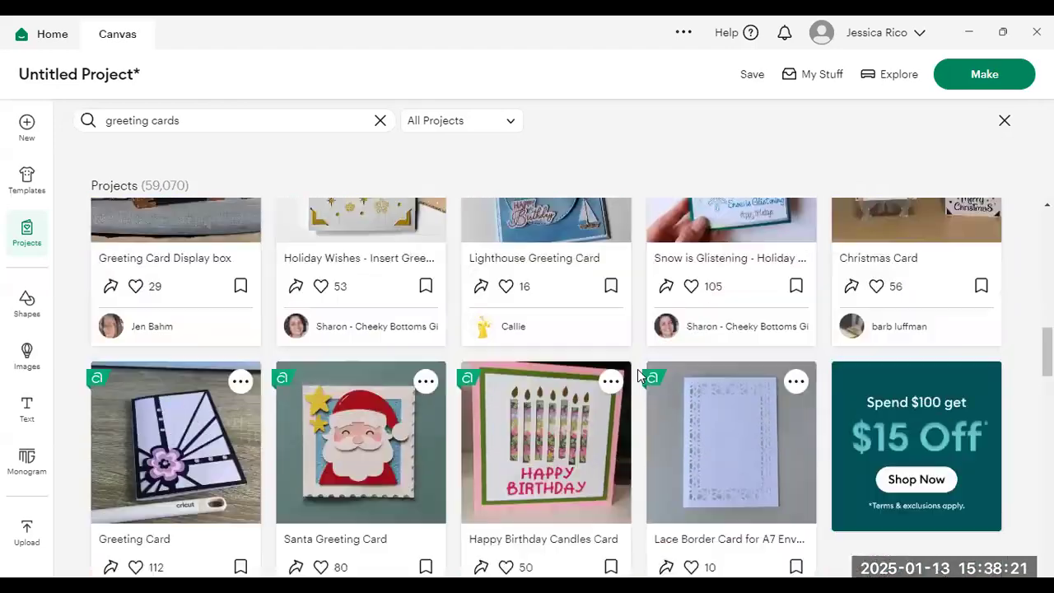
scroll(637, 375, "up", 4)
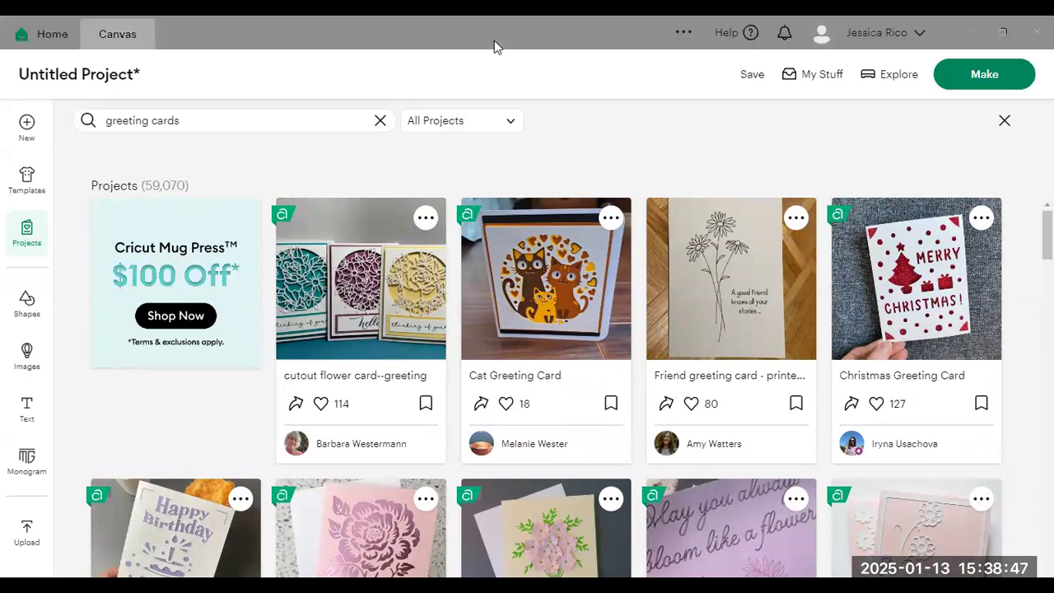
- Switch to PowerPoint and present the Adult_Cricut-Design Space Basics slide show from the beginning through to the Resources slide
key("alt+Tab")
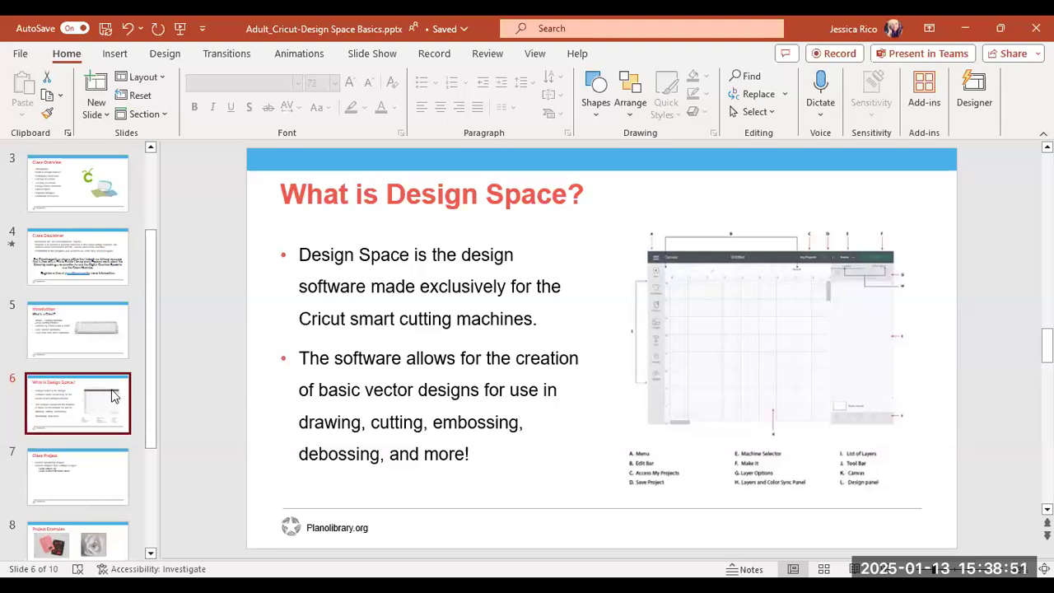
key("F5")
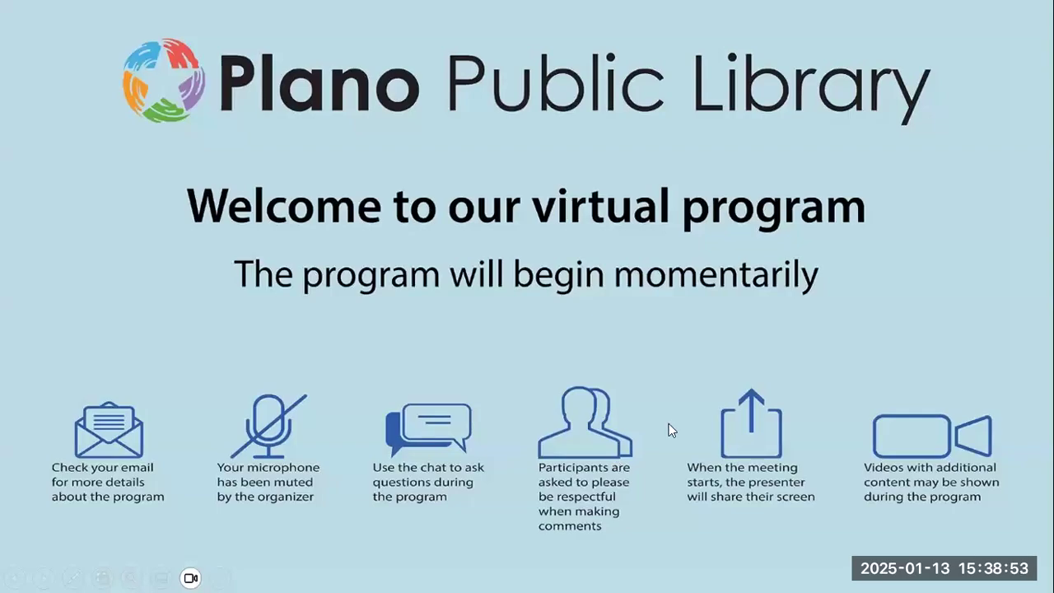
key("Right")
key("Right")
key("Right")
key("Right")
key("Right")
key("Right")
key("Right")
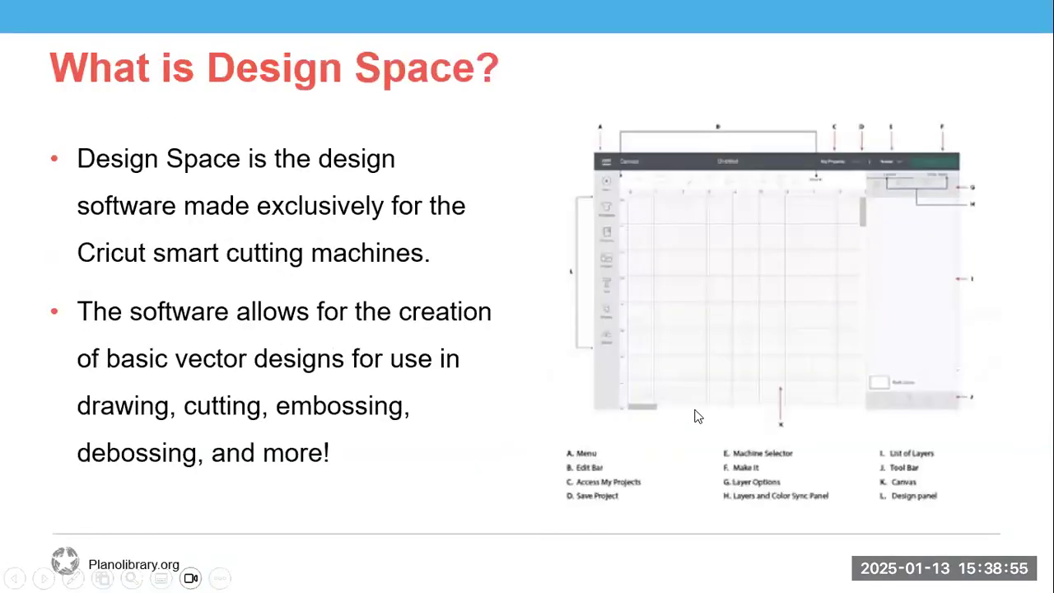
key("Right")
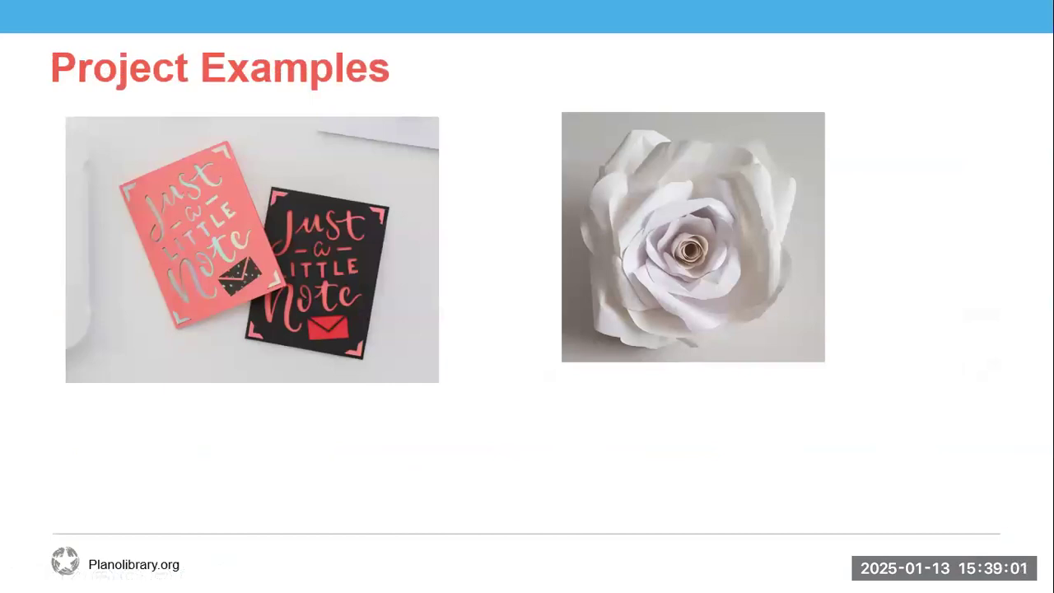
key("Right")
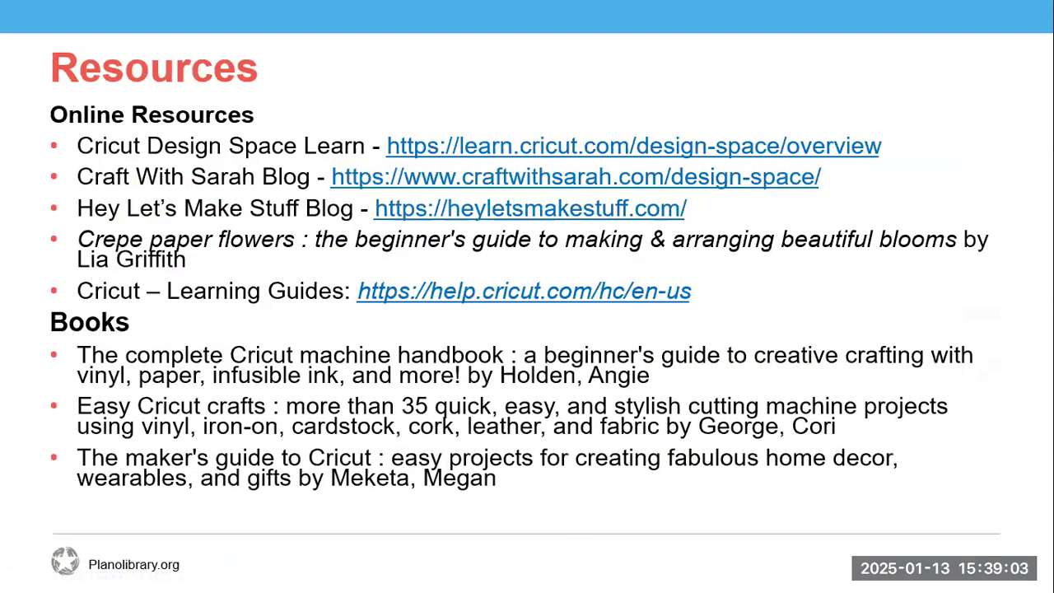